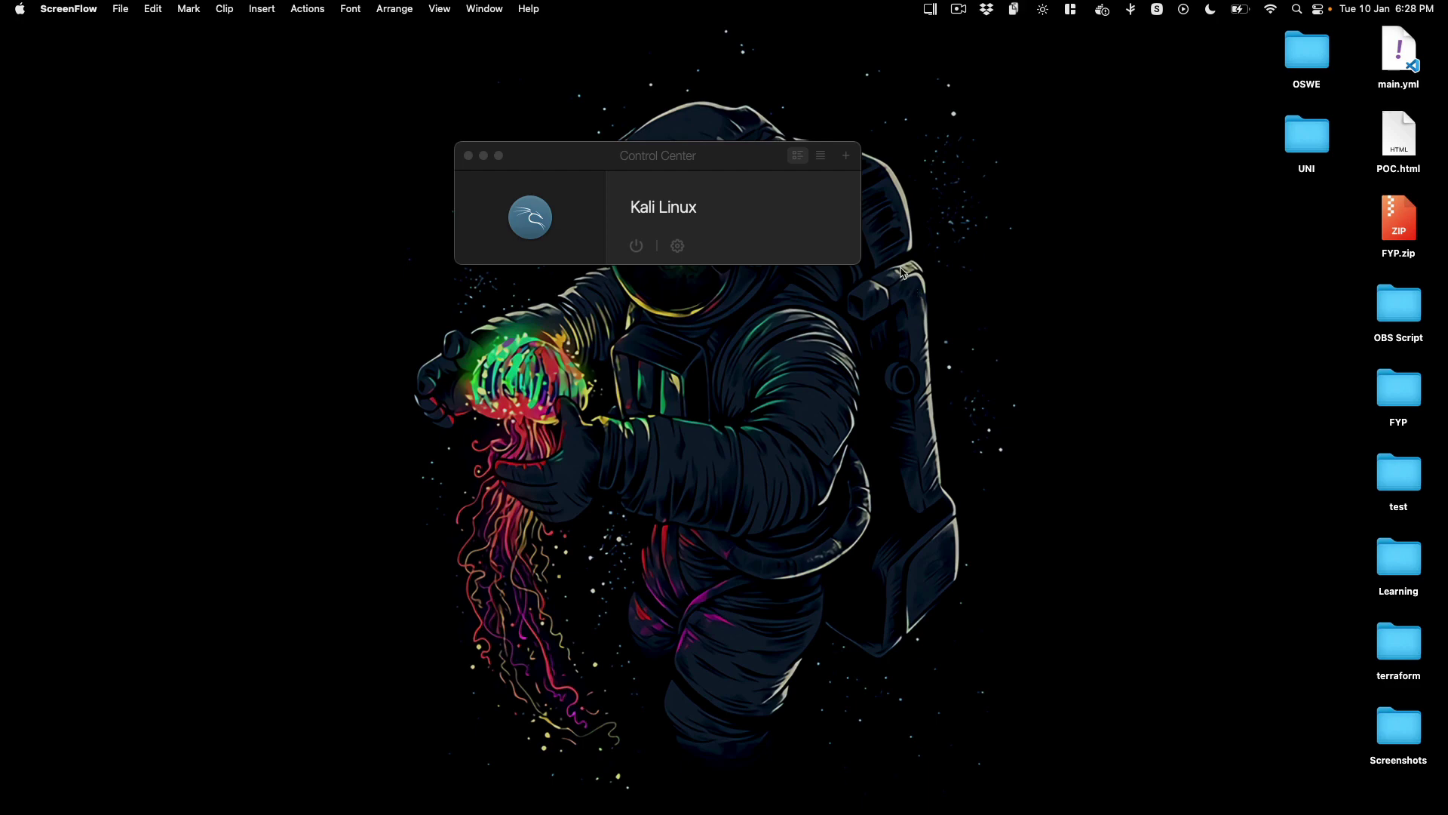
Step: Move the Control Center aside and open a new maximized Brave window
drag(717, 154, 741, 199)
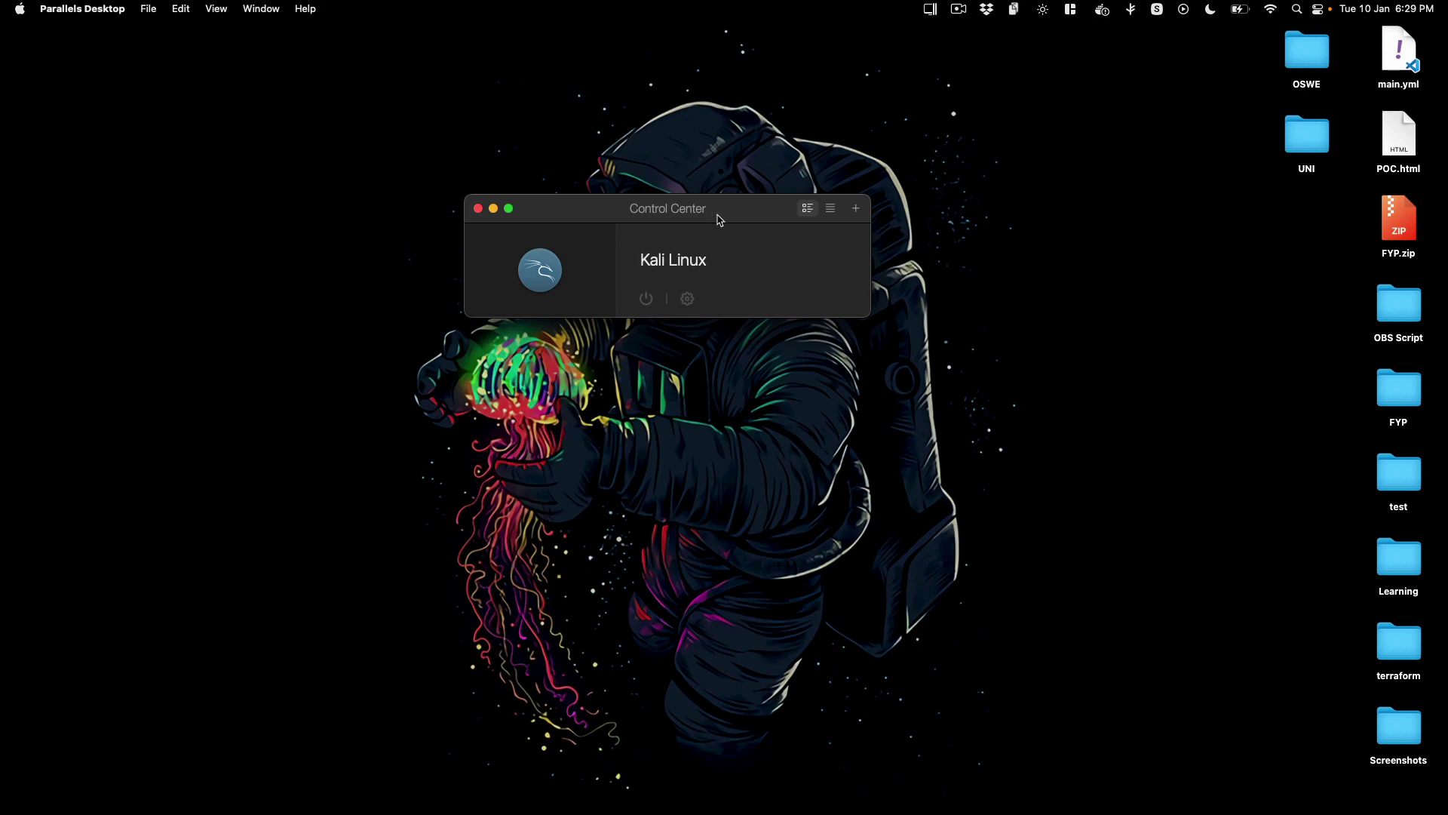
drag(735, 212, 865, 237)
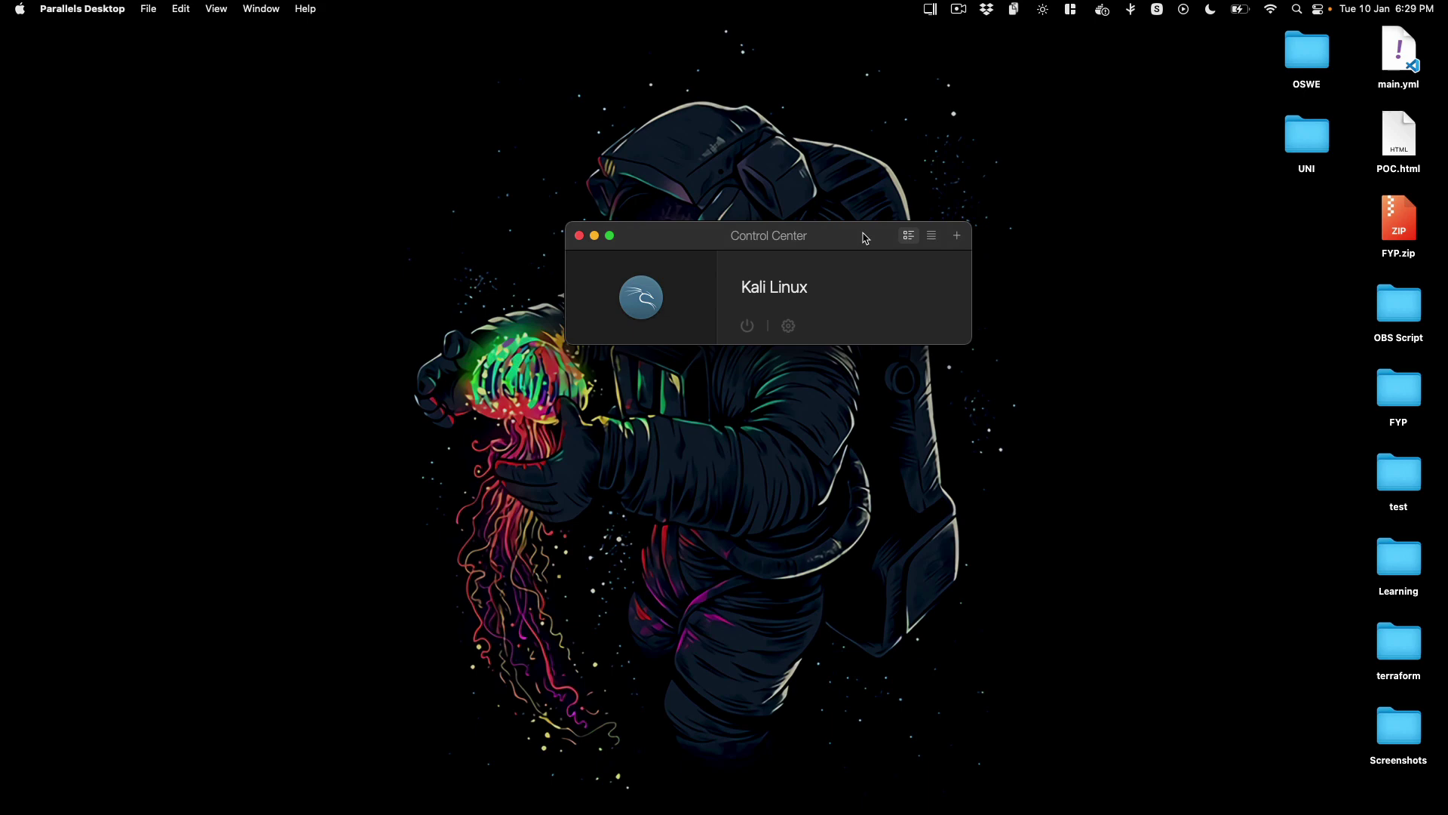
click(110, 149)
mouse_move(3, 178)
right_click(25, 233)
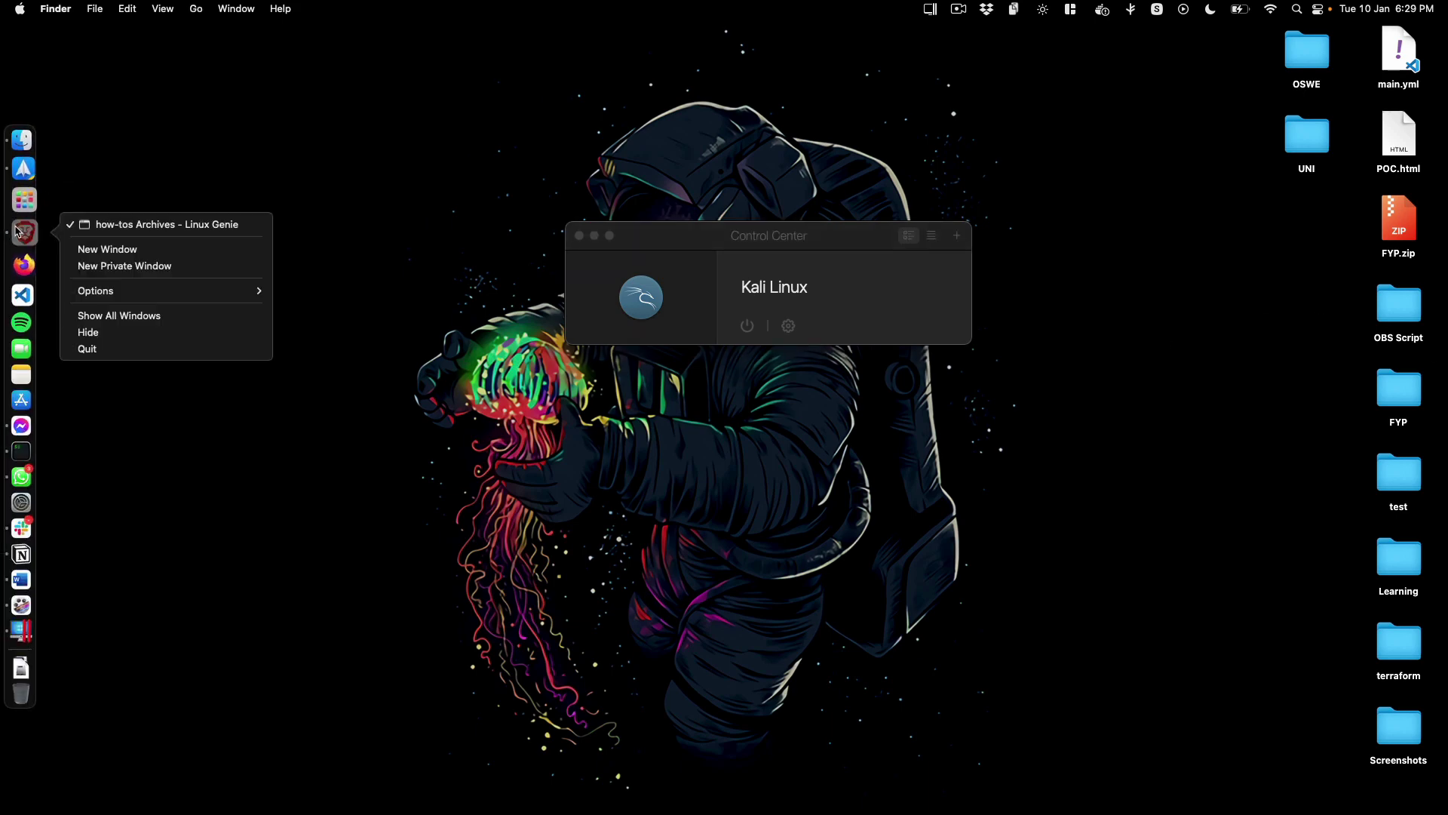
click(210, 245)
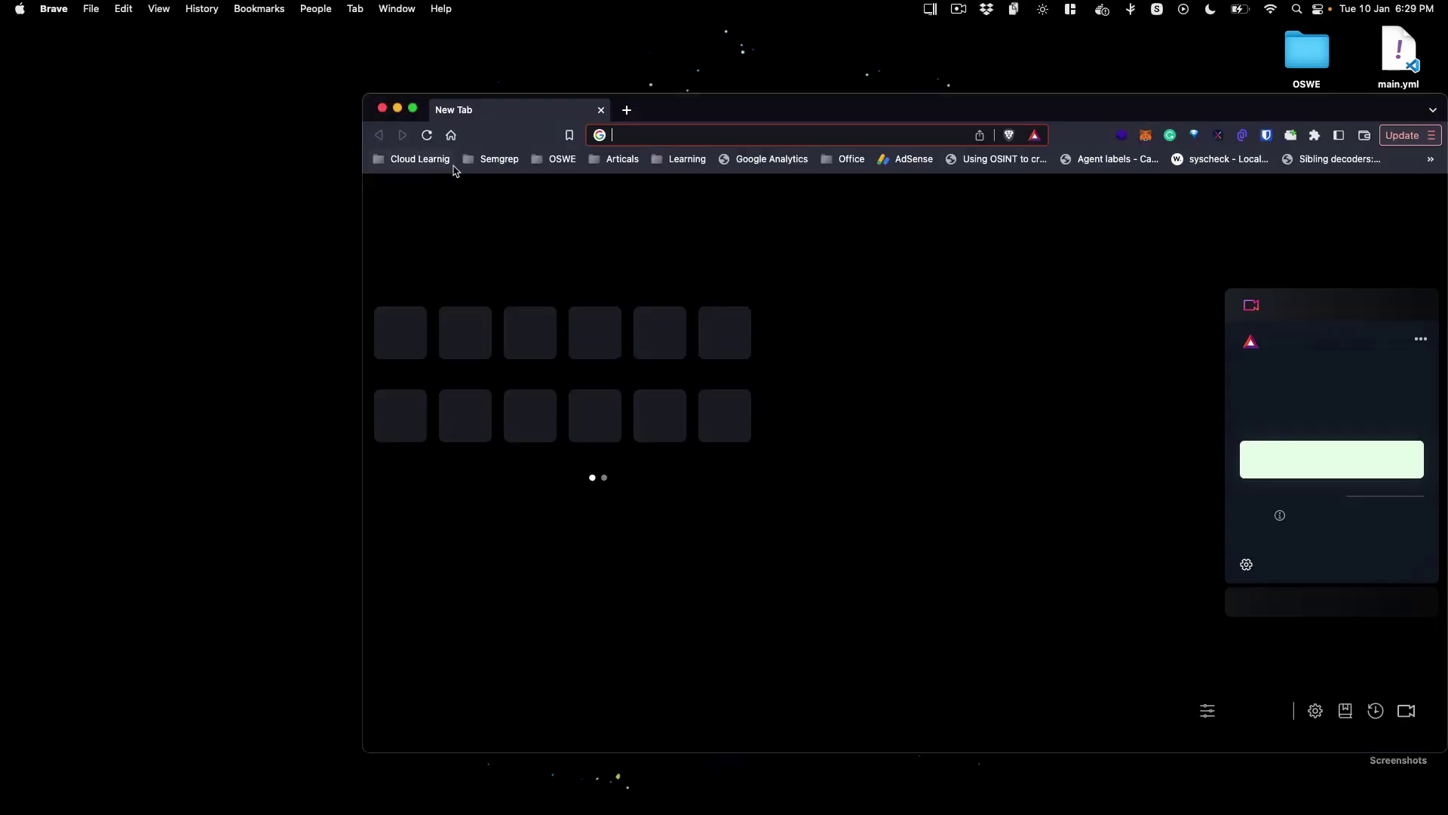
double_click(772, 98)
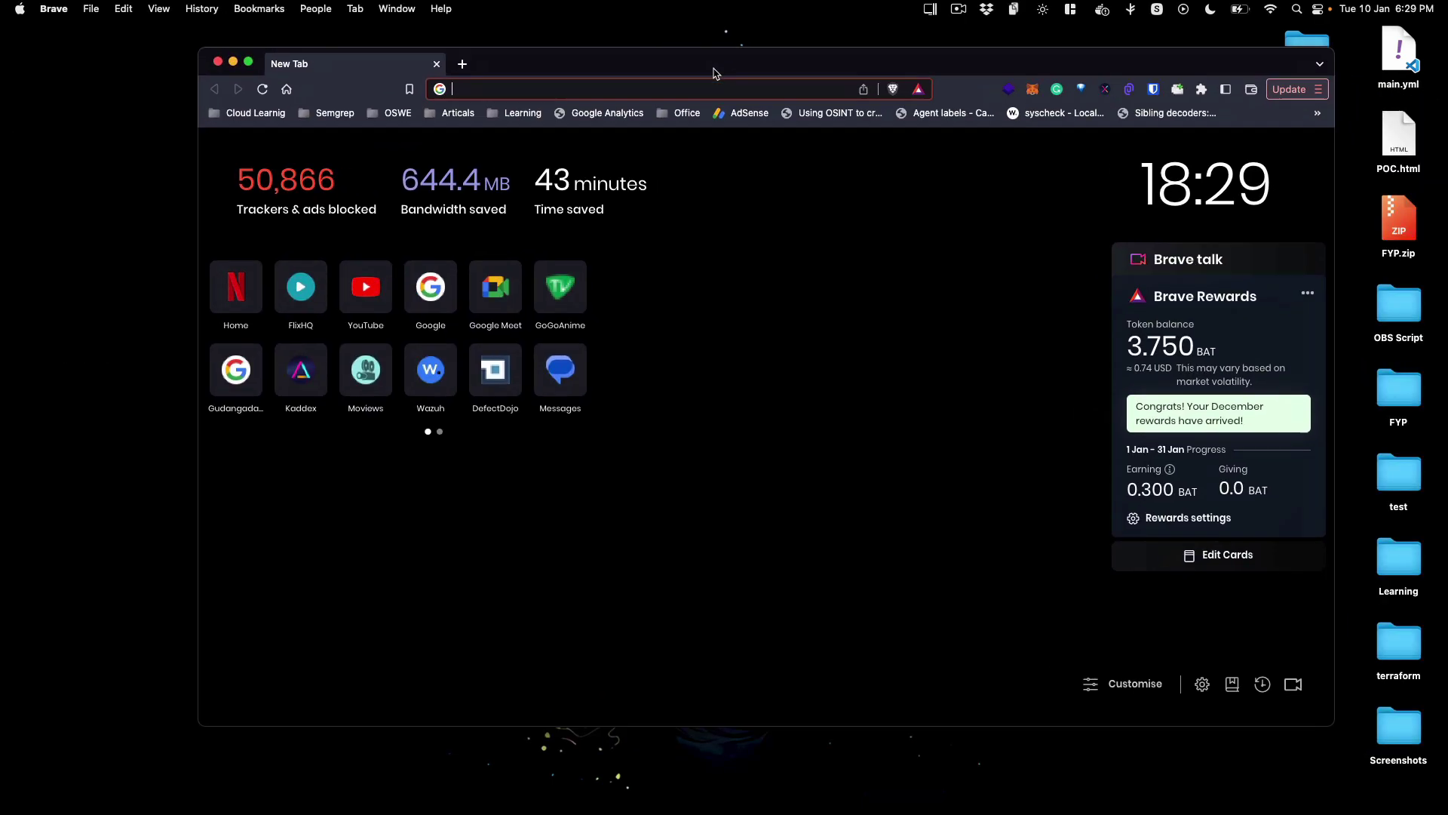
Step: Search Google for 'linux mint' from the address bar
click(712, 62)
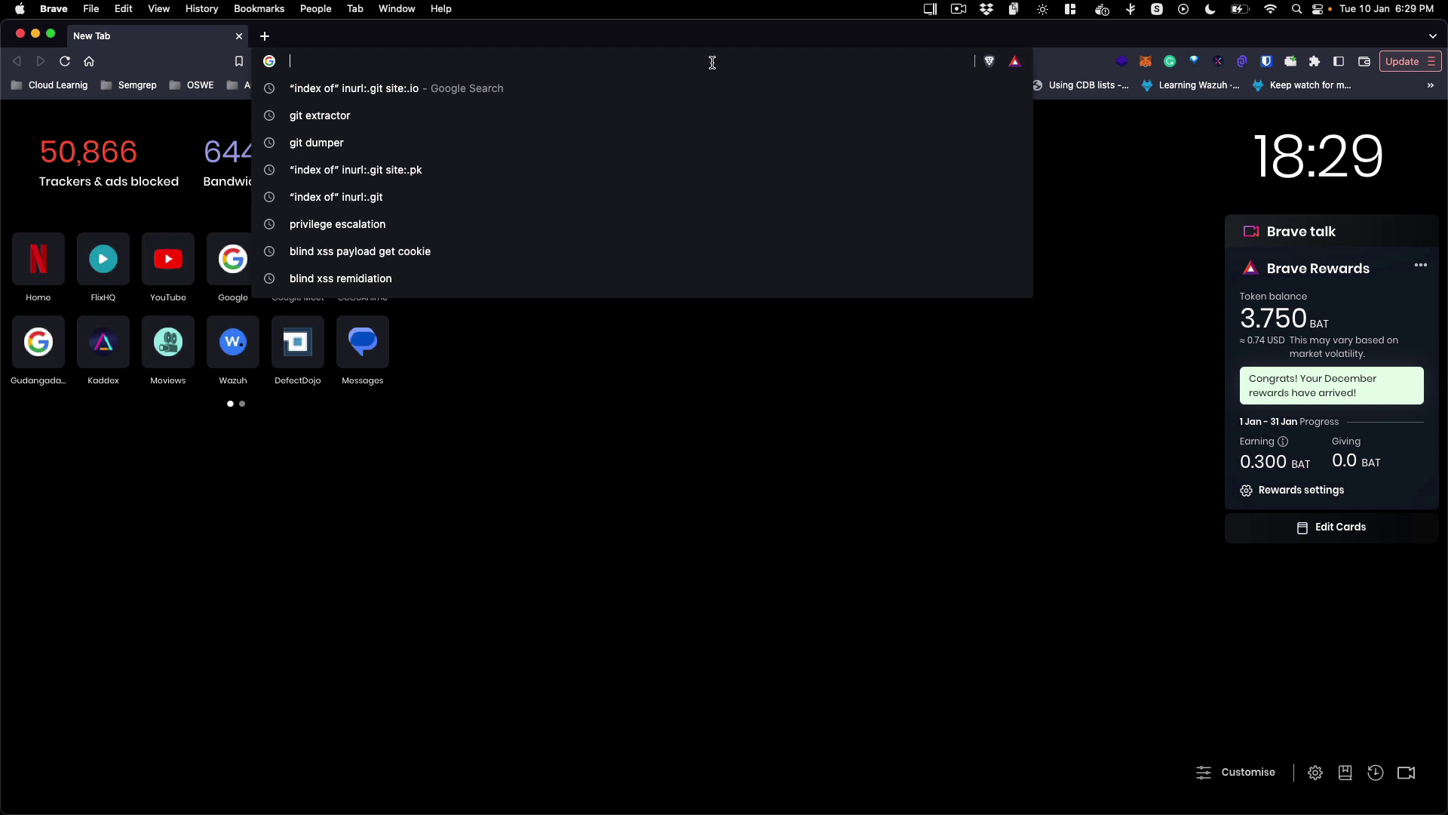
text(li)
key(BackSpace)
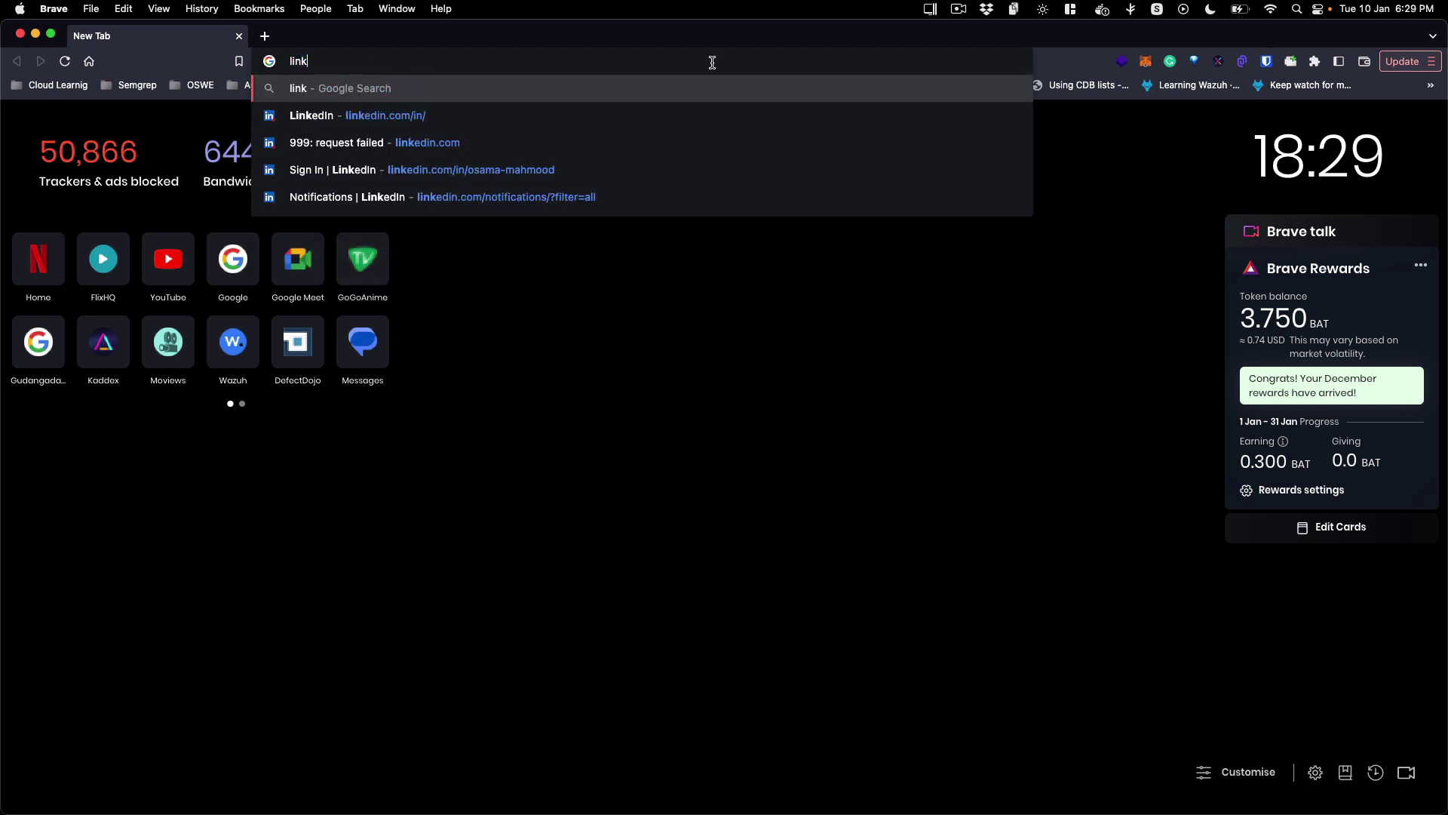
text(nux mint)
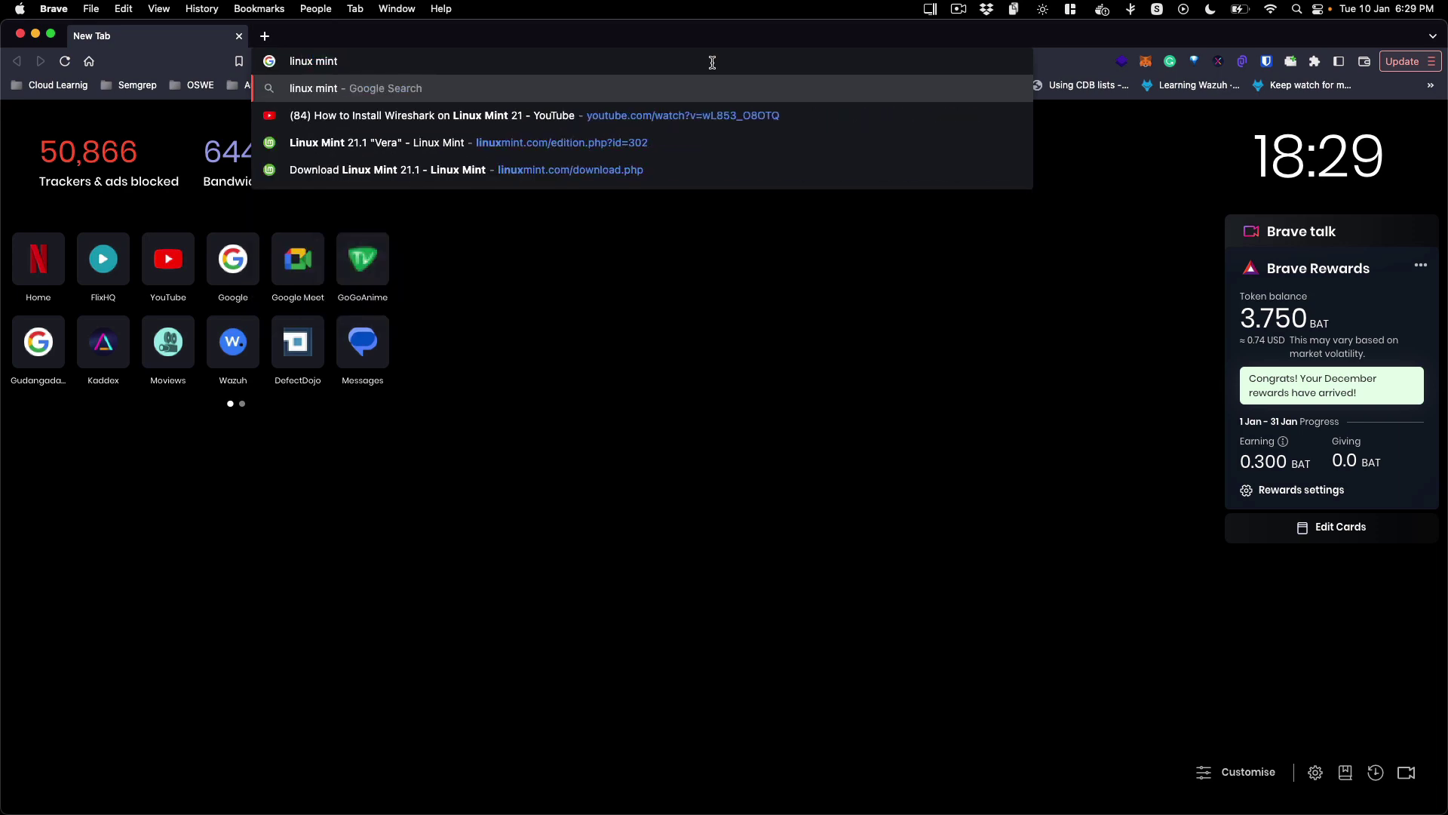
key(Return)
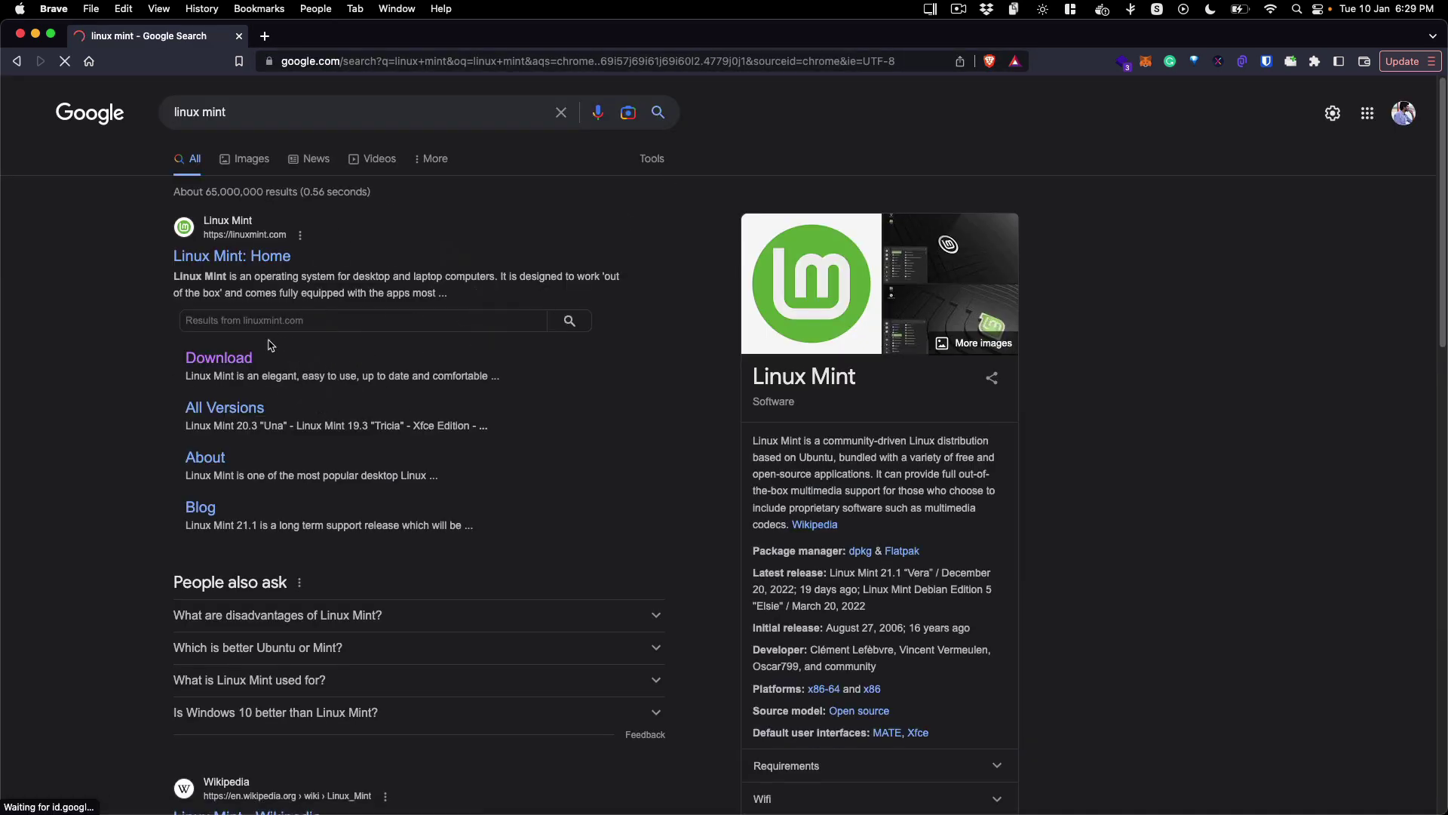
Step: Open the Linux Mint 21.1 'Vera' download page and review the Cinnamon, MATE and Xfce editions
click(232, 361)
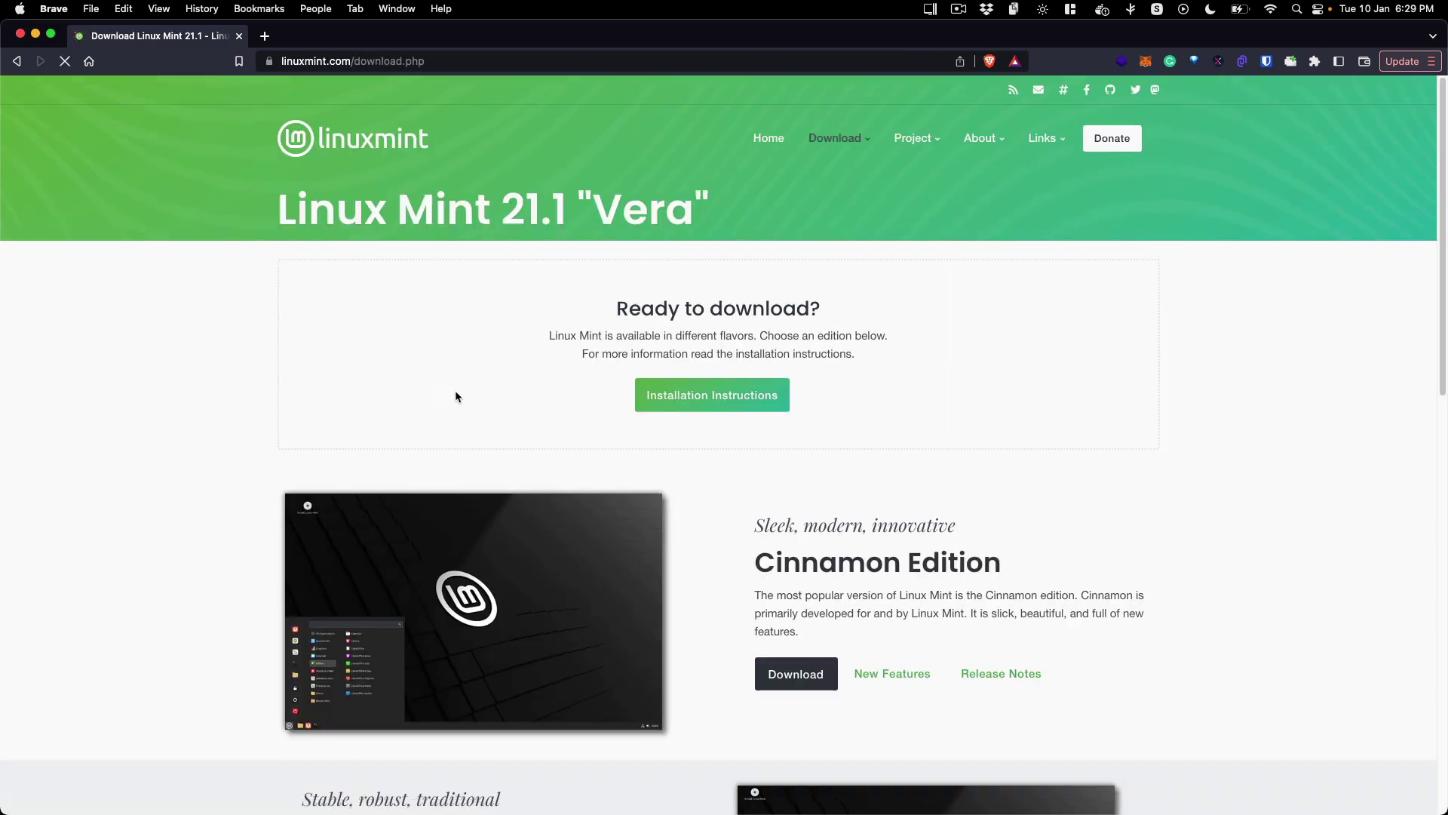
scroll(992, 517, down, 7)
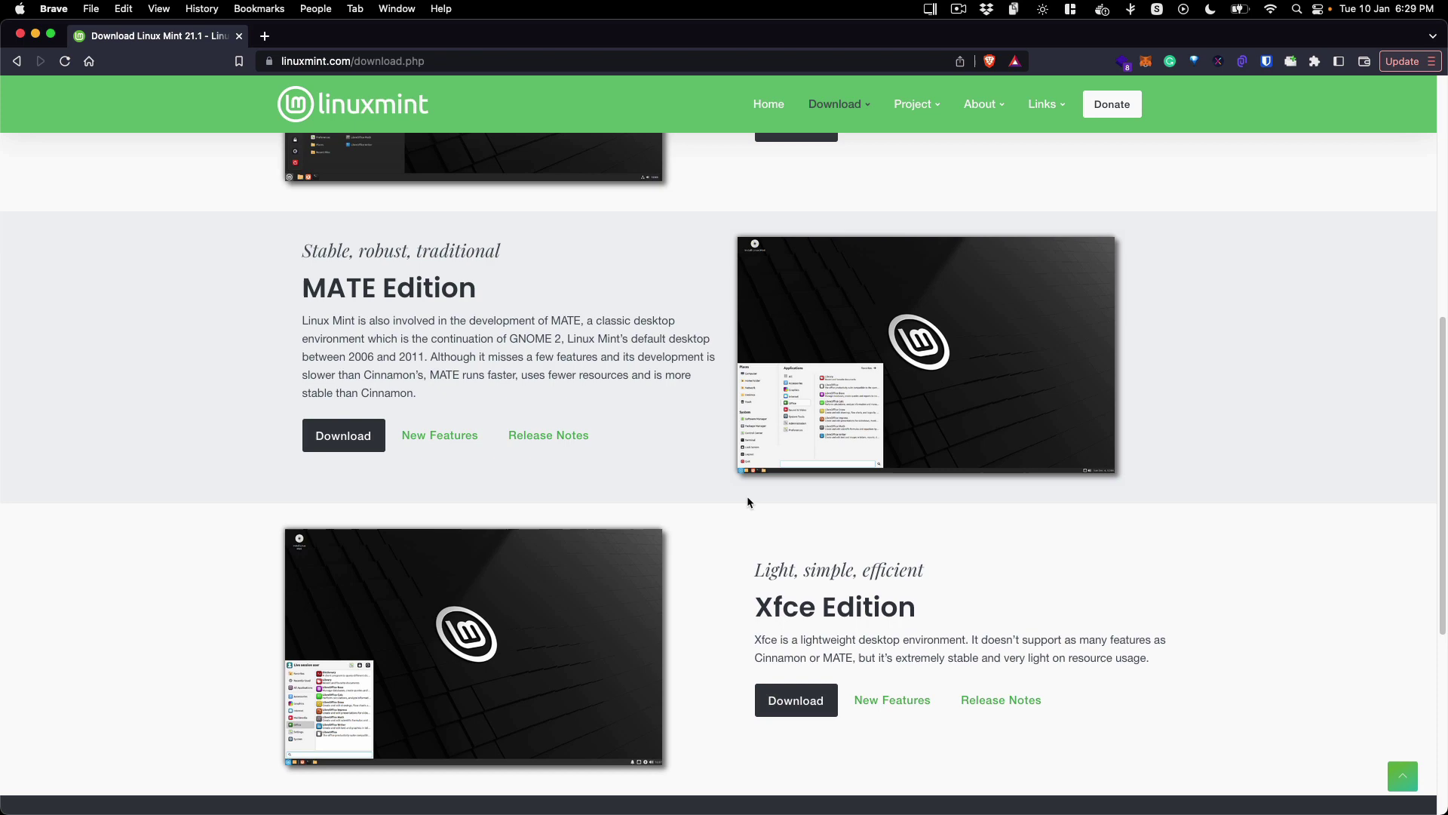
scroll(747, 497, down, 2)
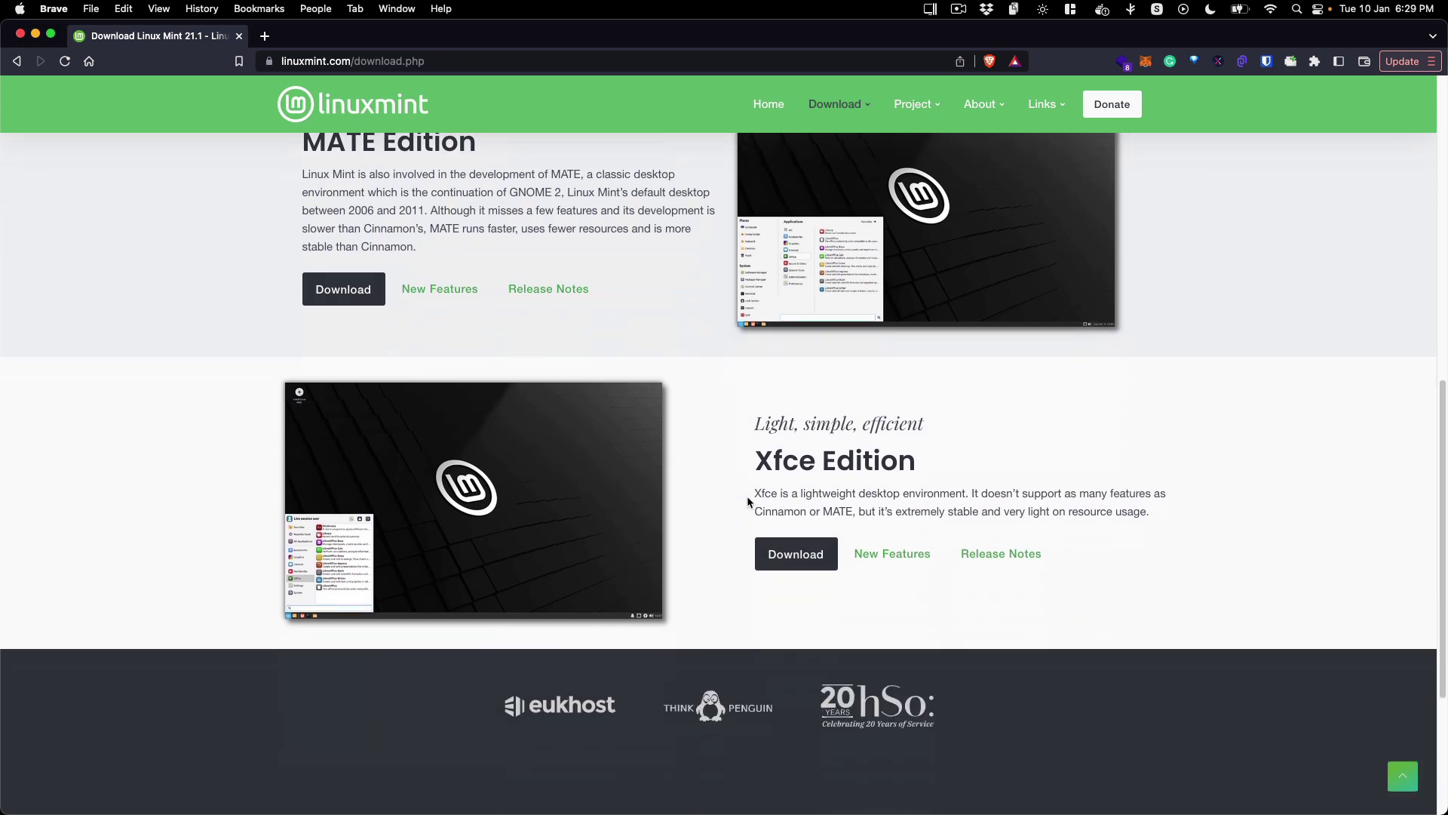
scroll(746, 495, up, 5)
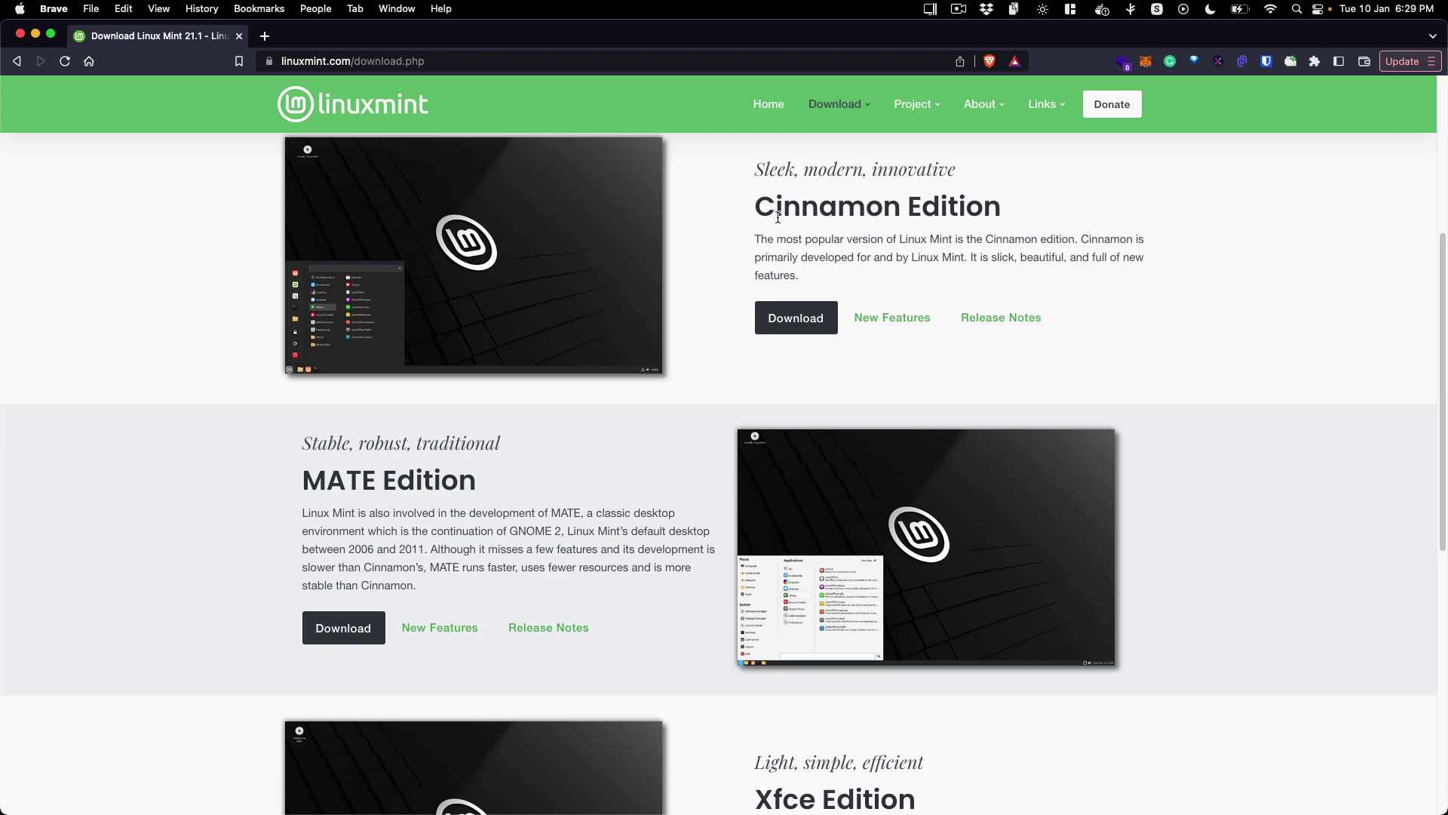
scroll(756, 488, up, 4)
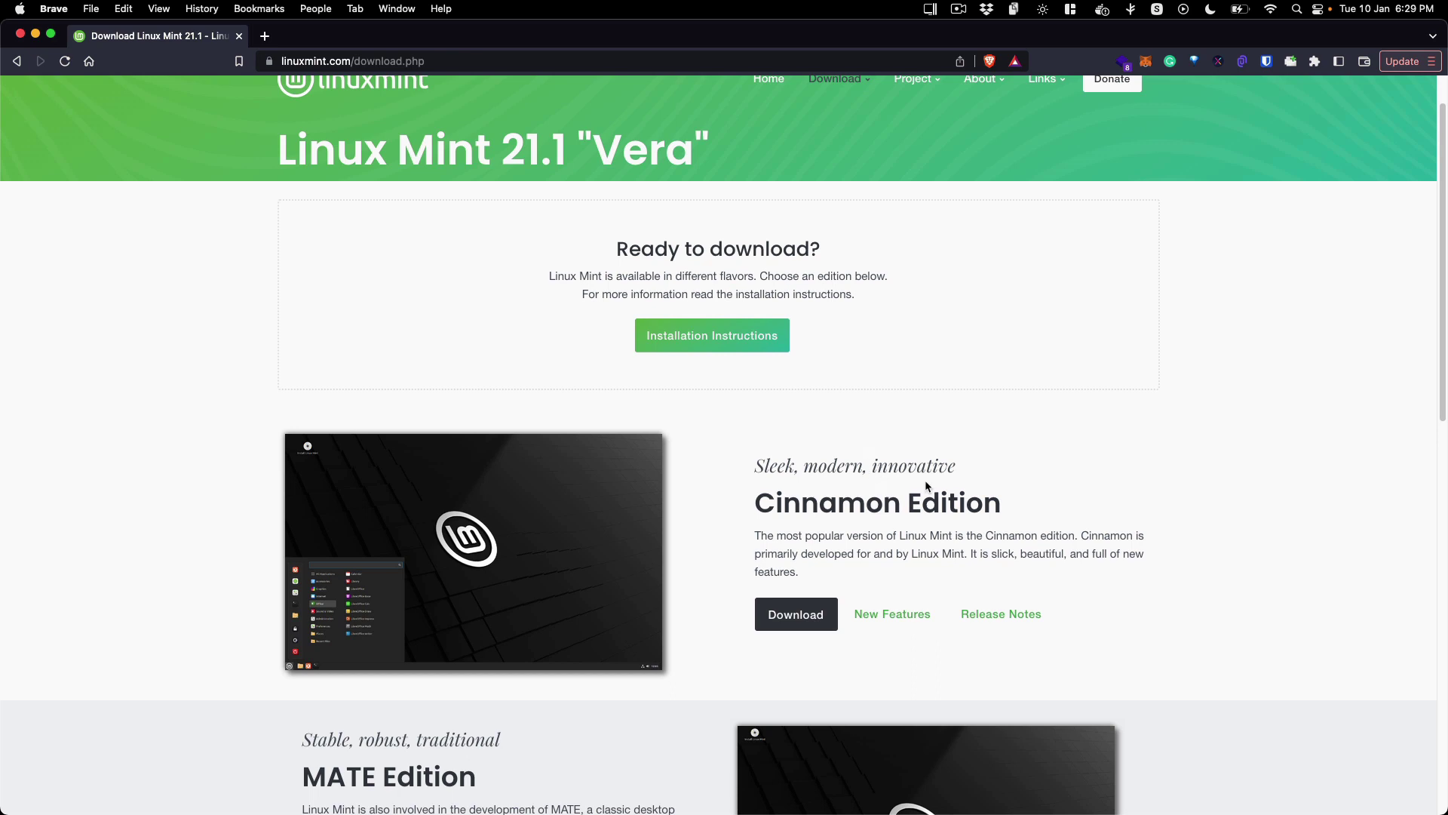
drag(765, 504, 994, 509)
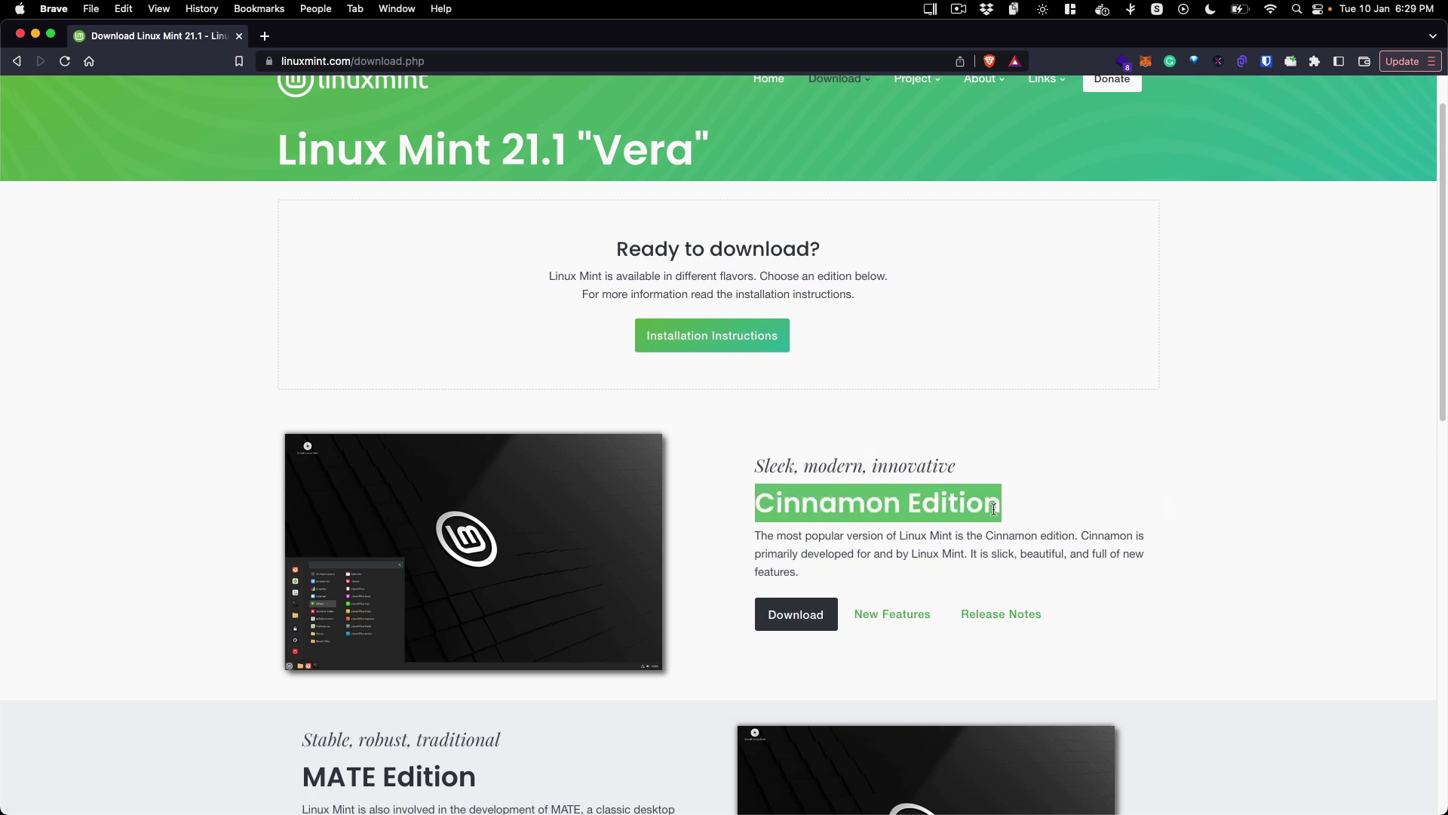
click(993, 510)
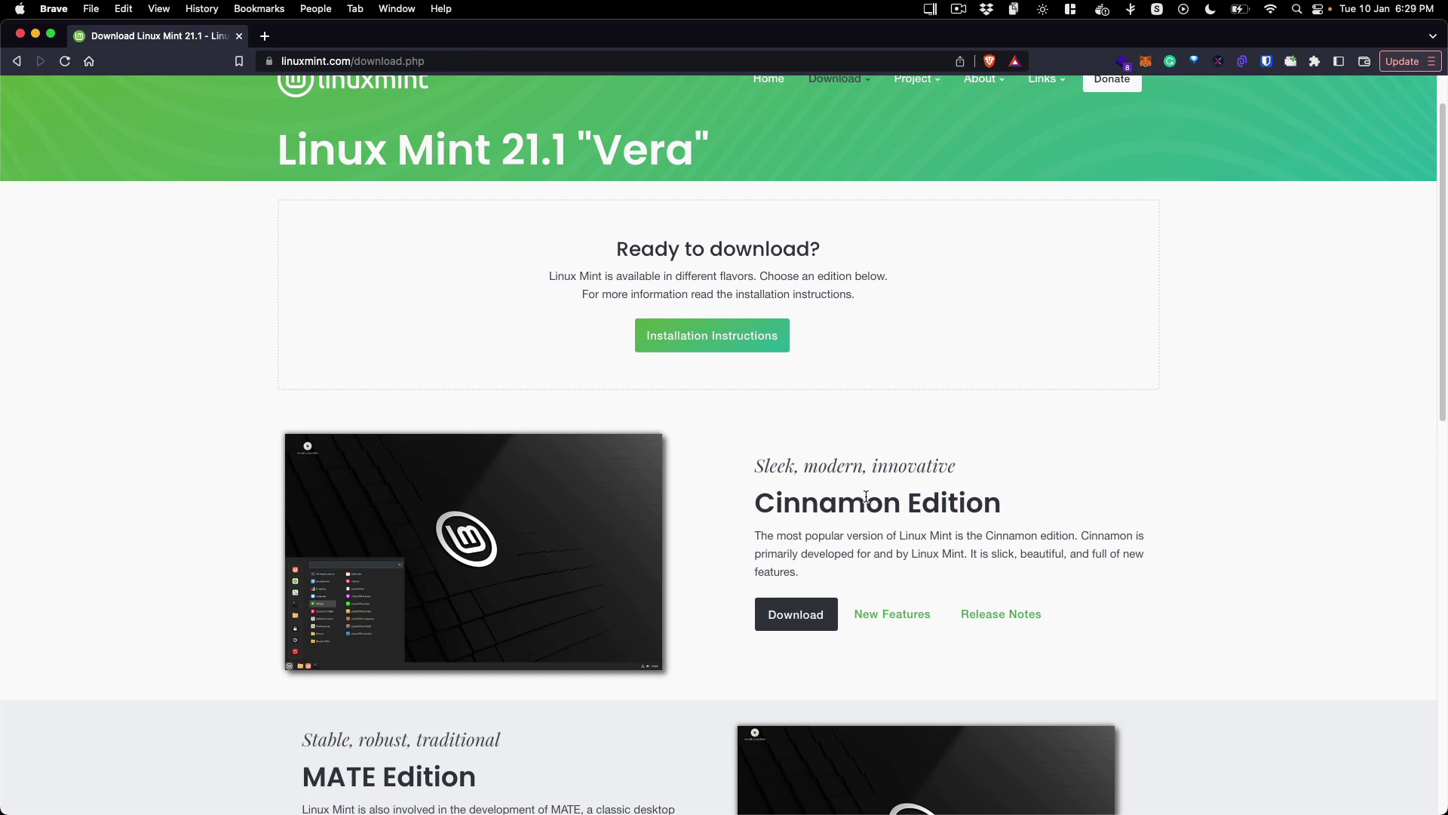
Step: Open the Cinnamon Edition download page and scroll down to its mirrors table and back
click(789, 615)
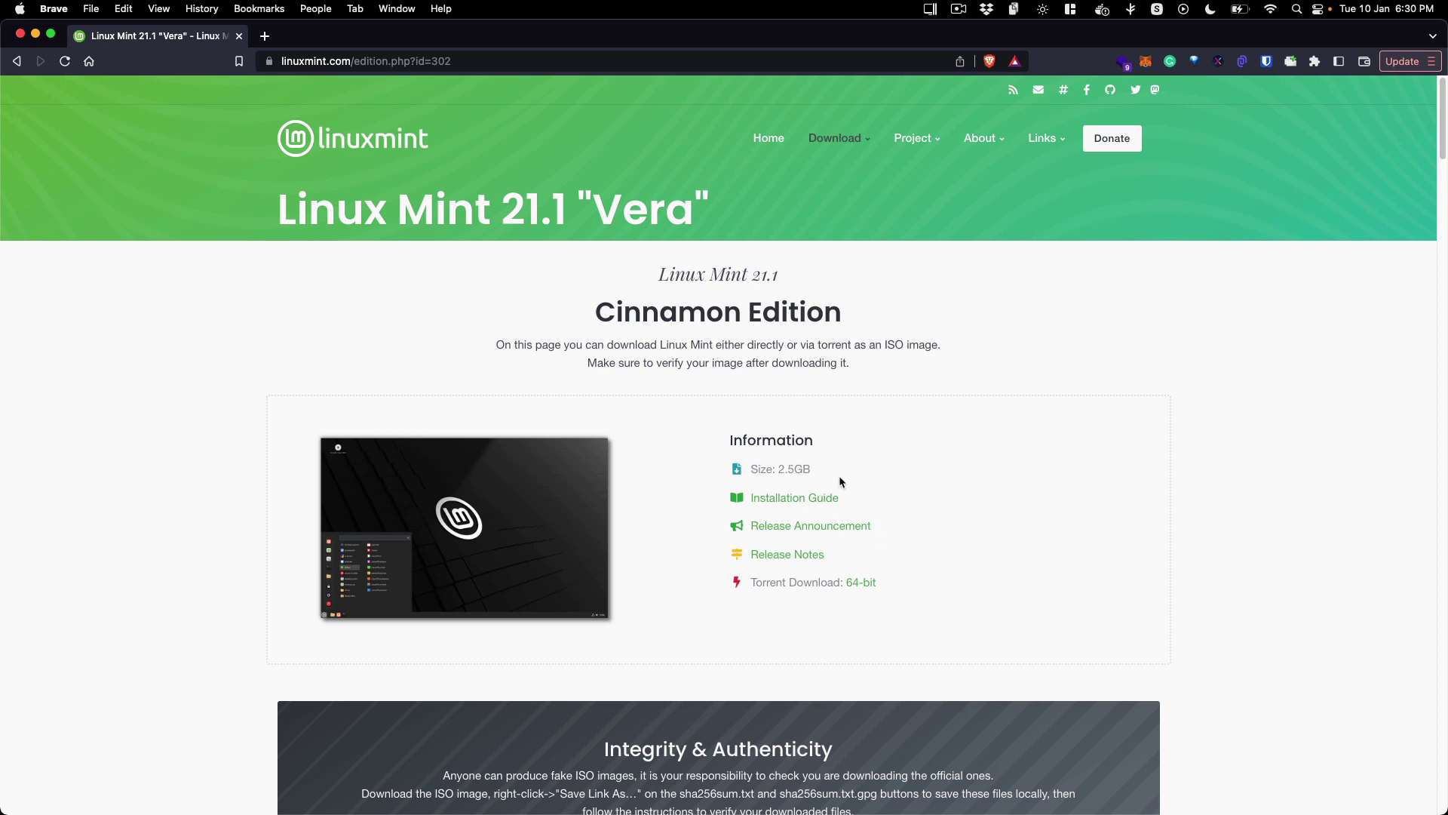
scroll(868, 483, down, 3)
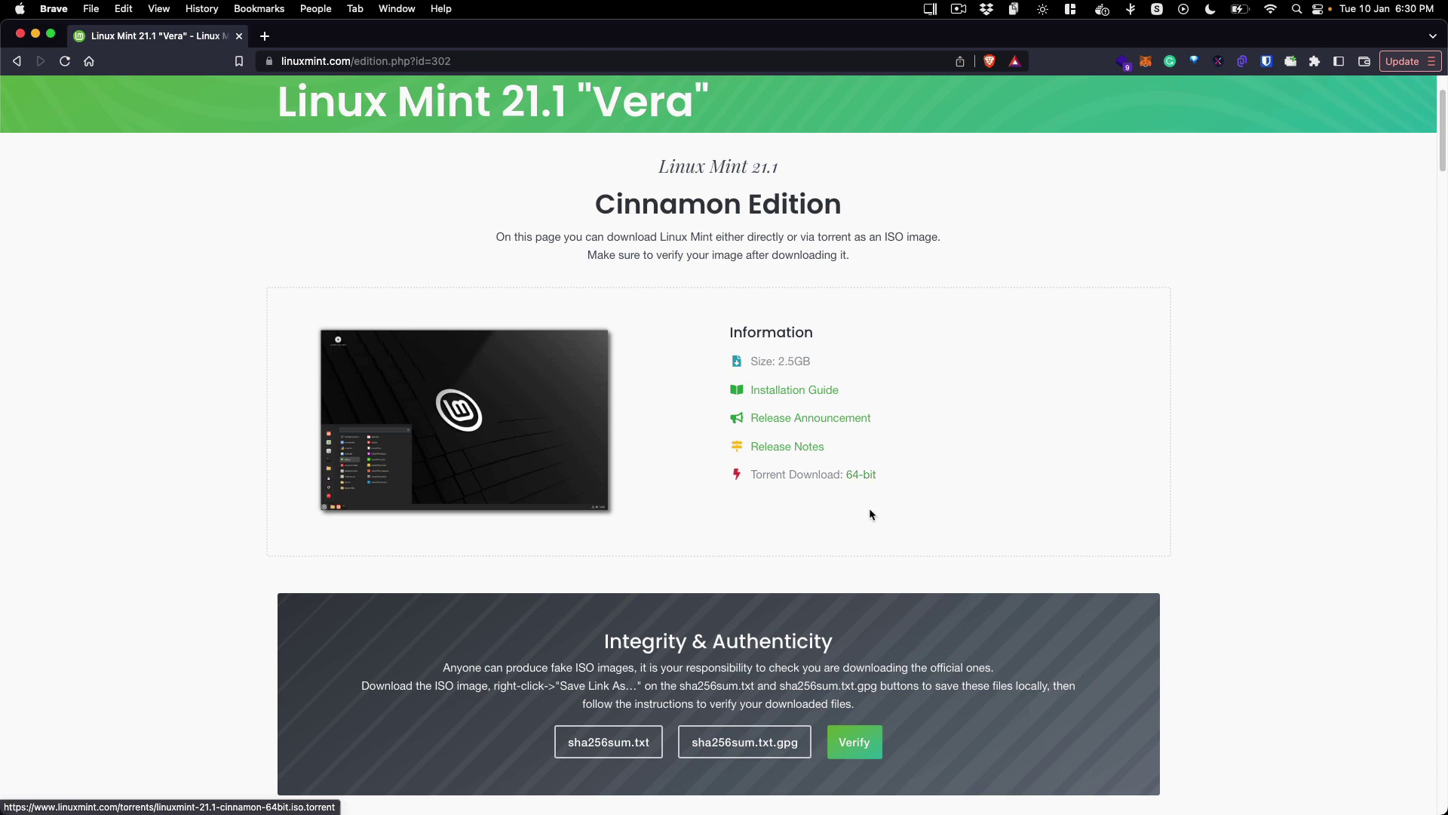
scroll(860, 490, down, 9)
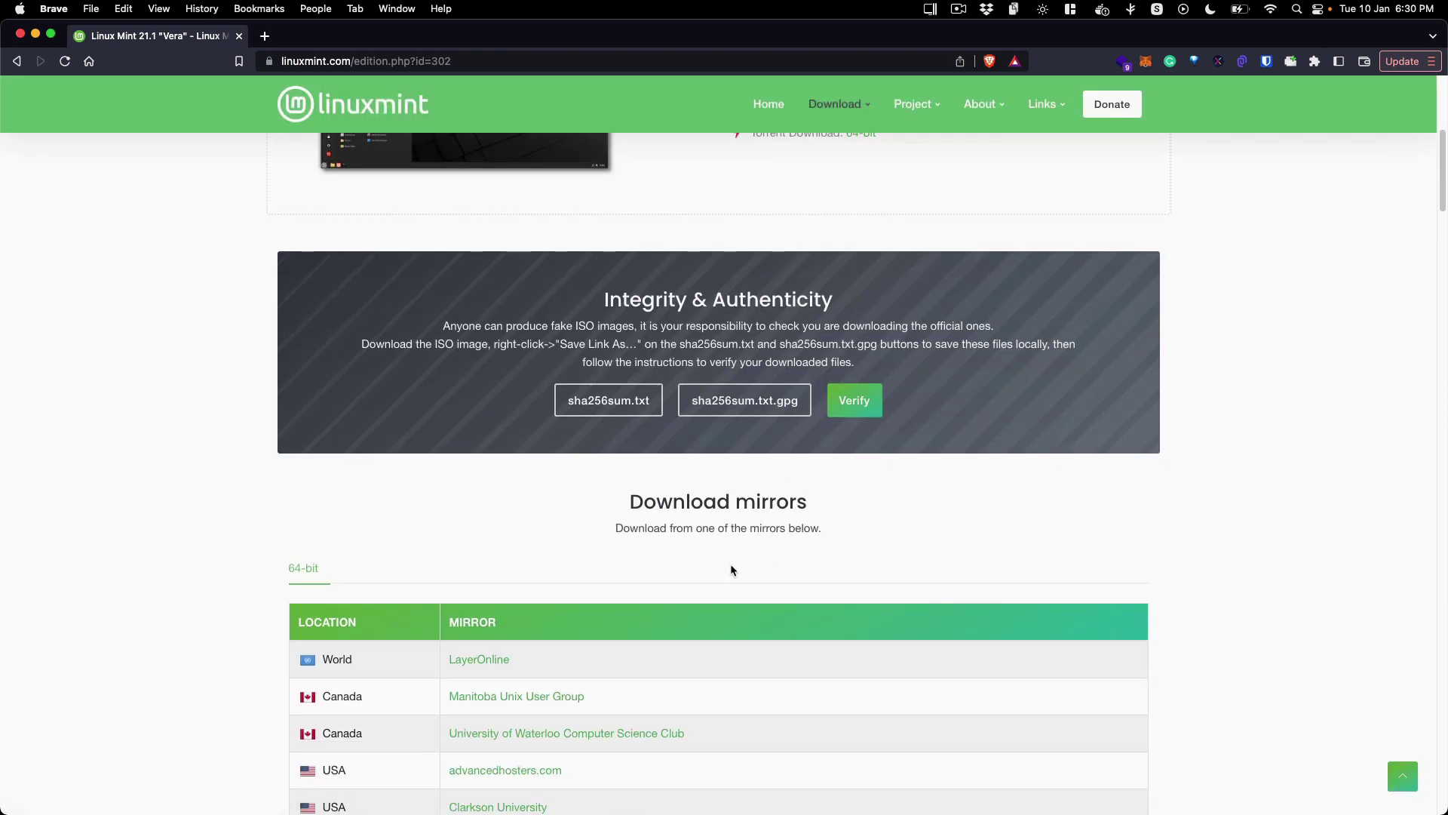
scroll(730, 569, down, 8)
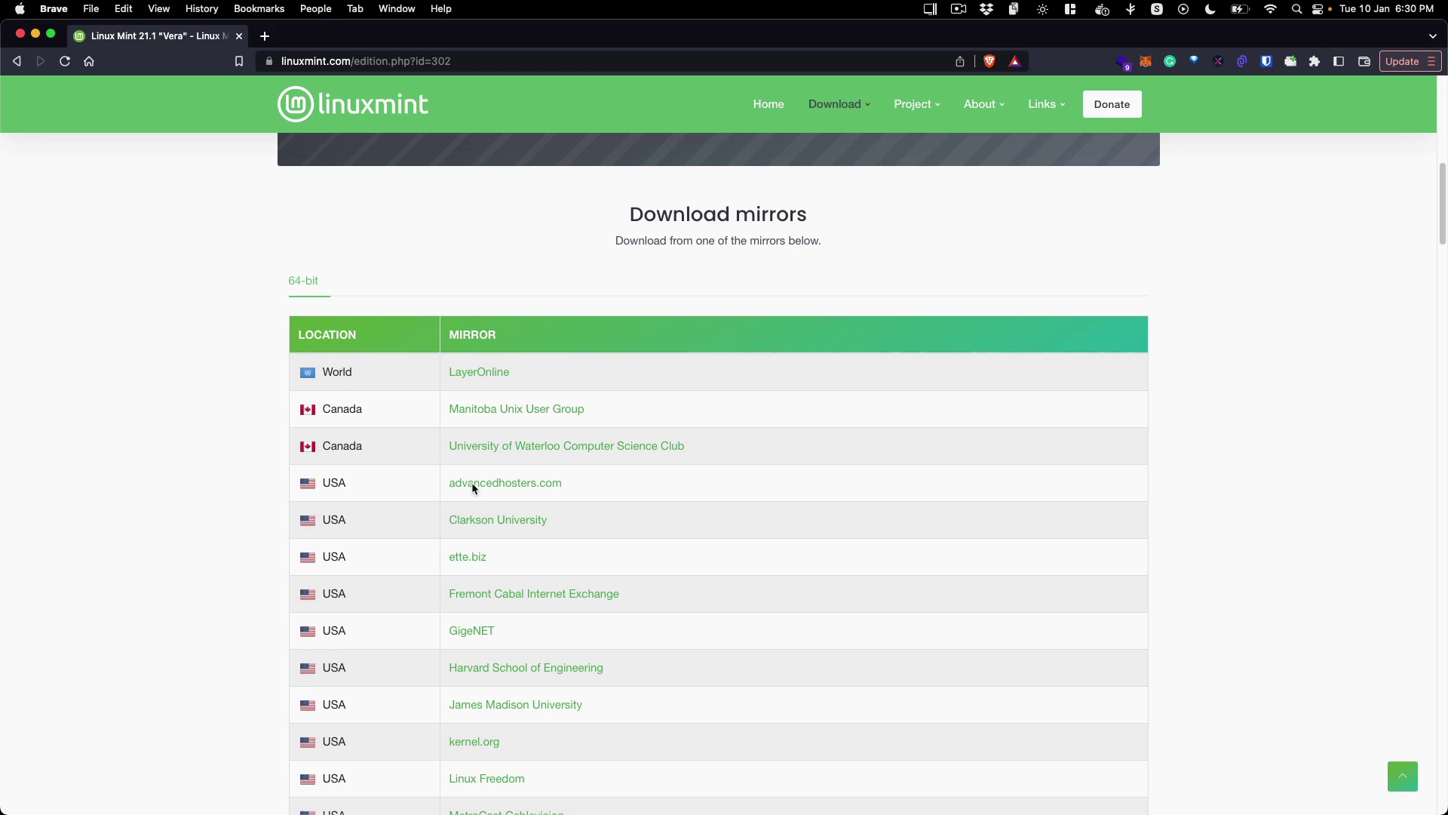
scroll(517, 504, down, 14)
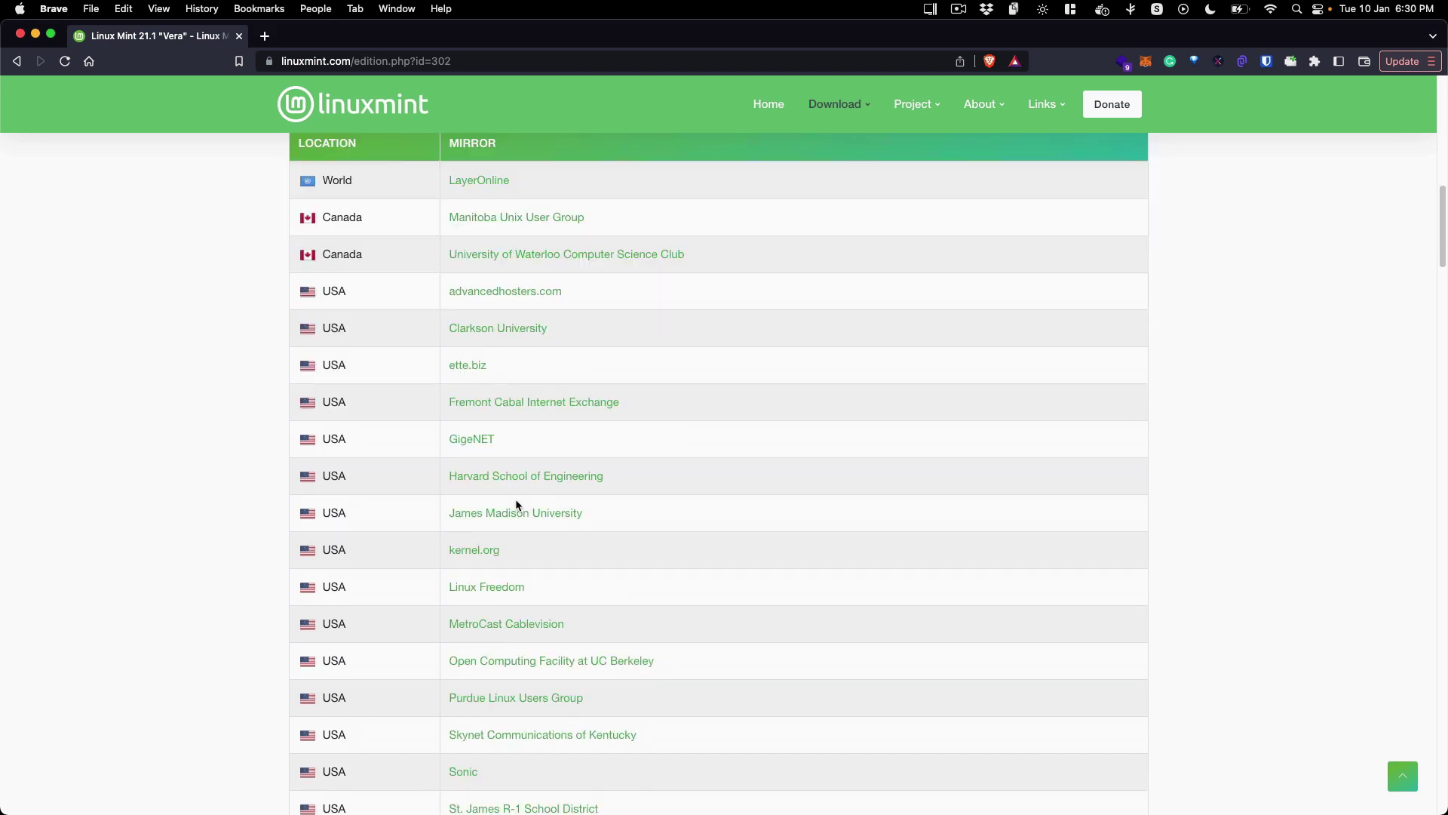
scroll(544, 573, down, 14)
scroll(547, 570, up, 20)
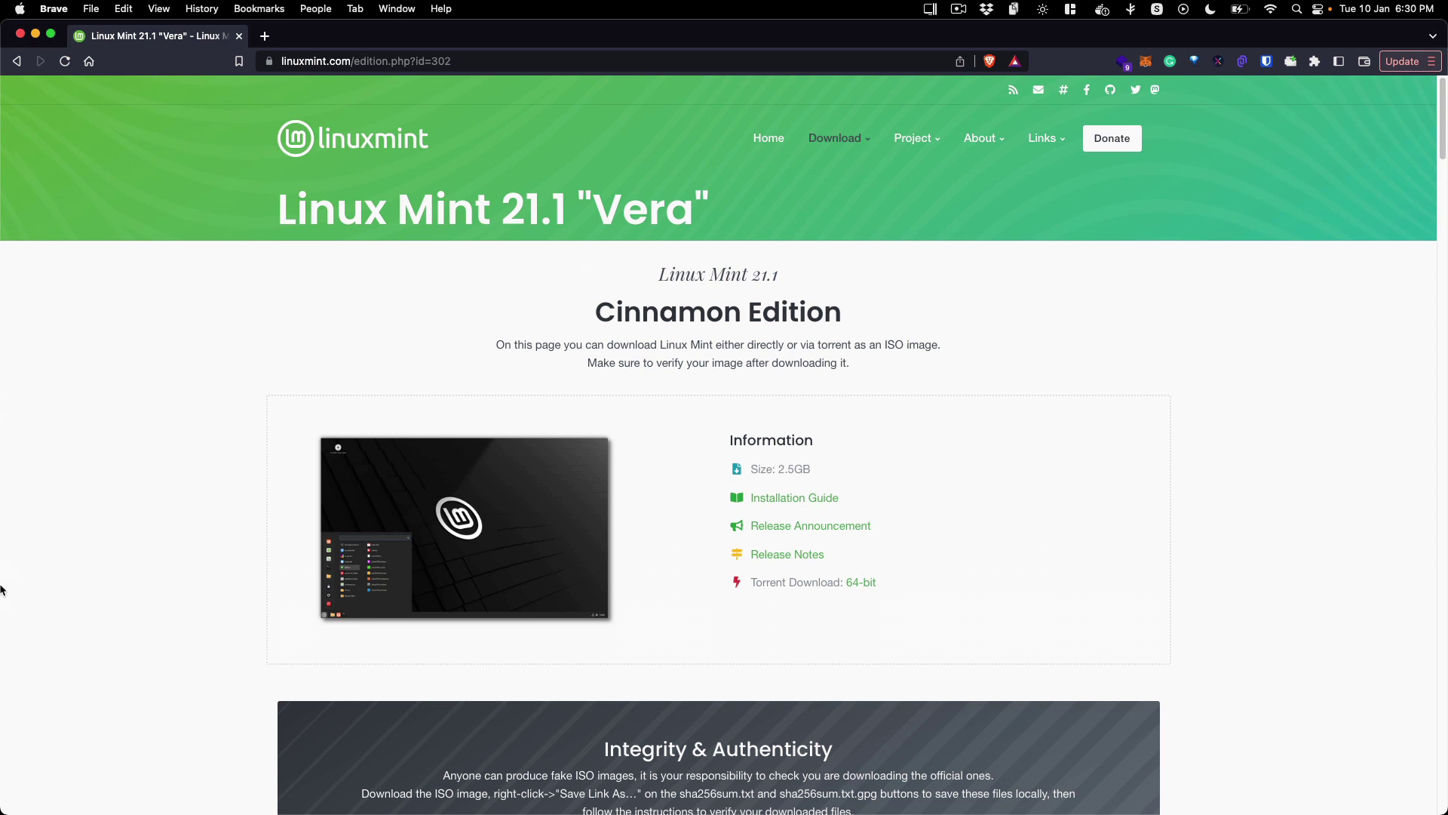
Step: Start a new VM from an image so the assistant lists linuxmint-21.1-cinnamon-64bit.iso
click(21, 612)
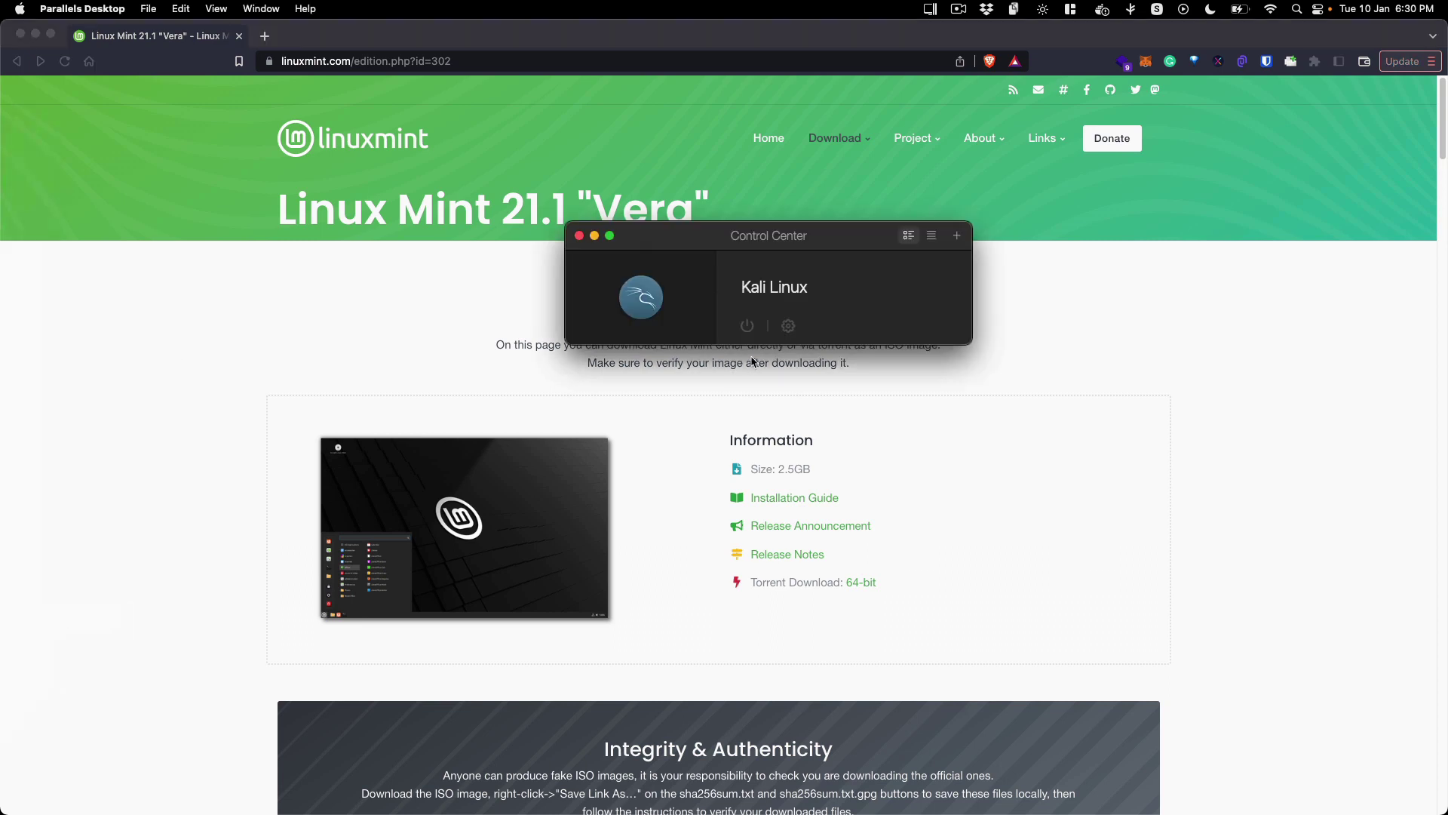
drag(843, 235, 864, 199)
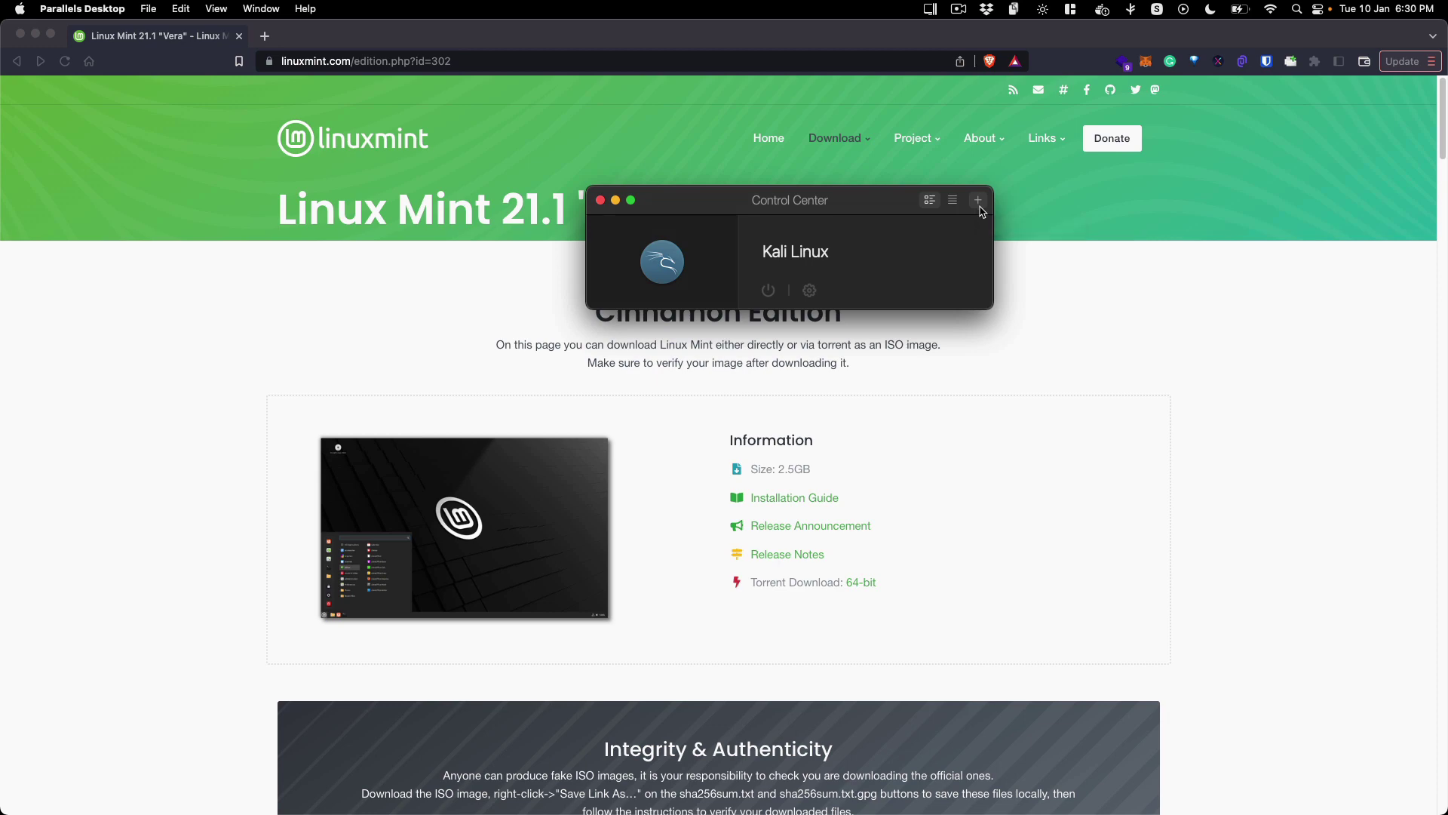
click(979, 204)
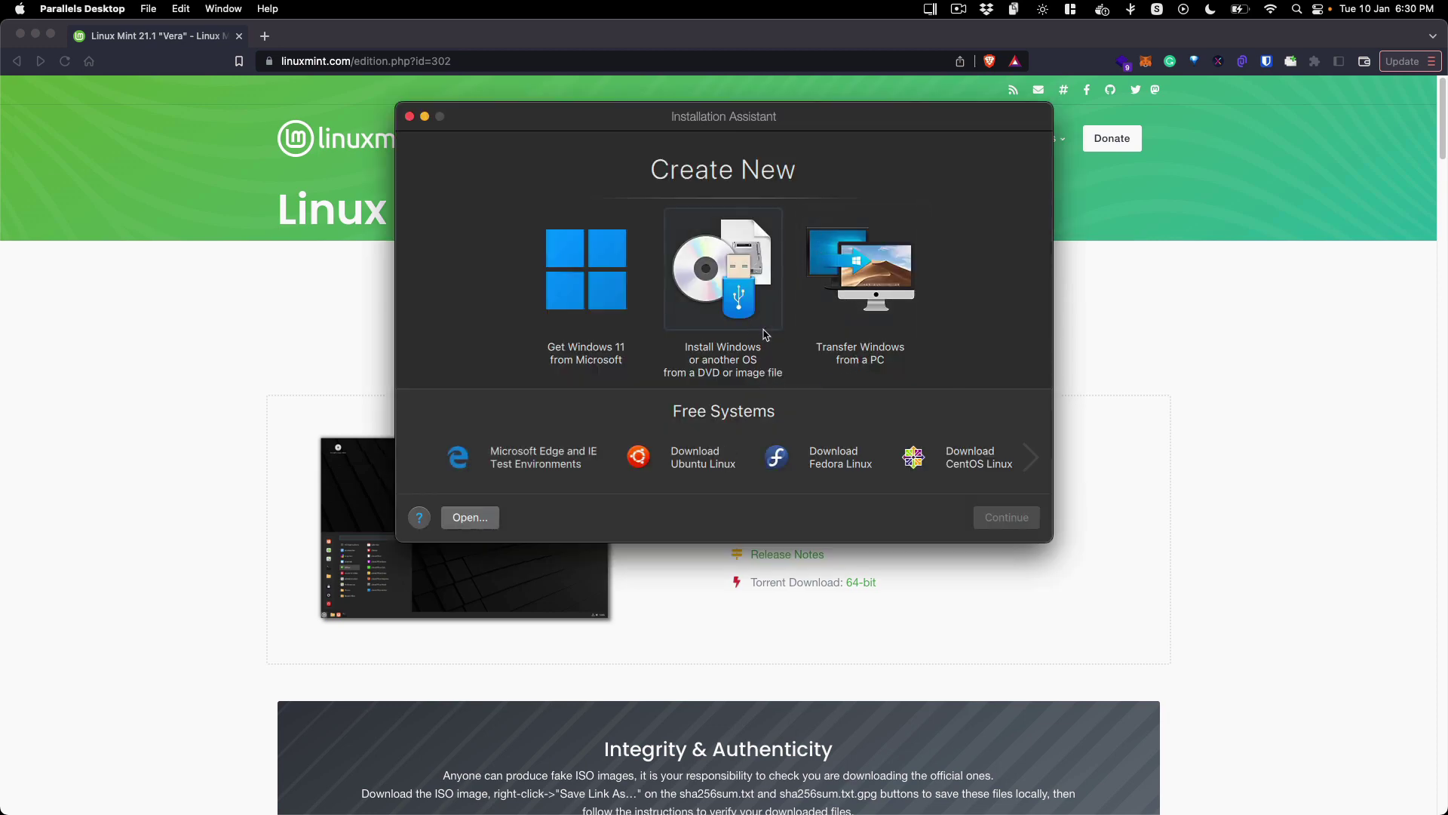
click(749, 287)
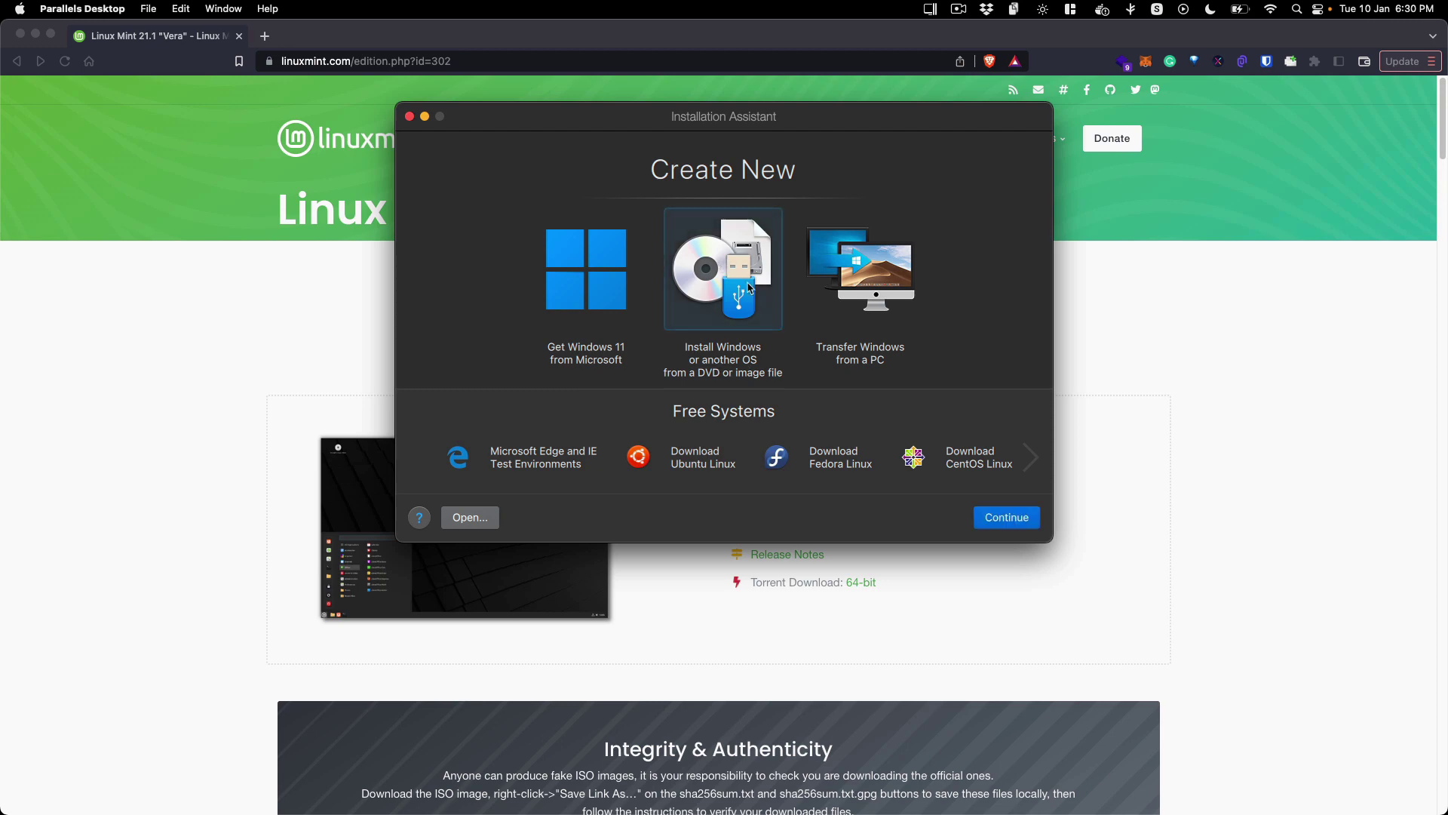
click(995, 517)
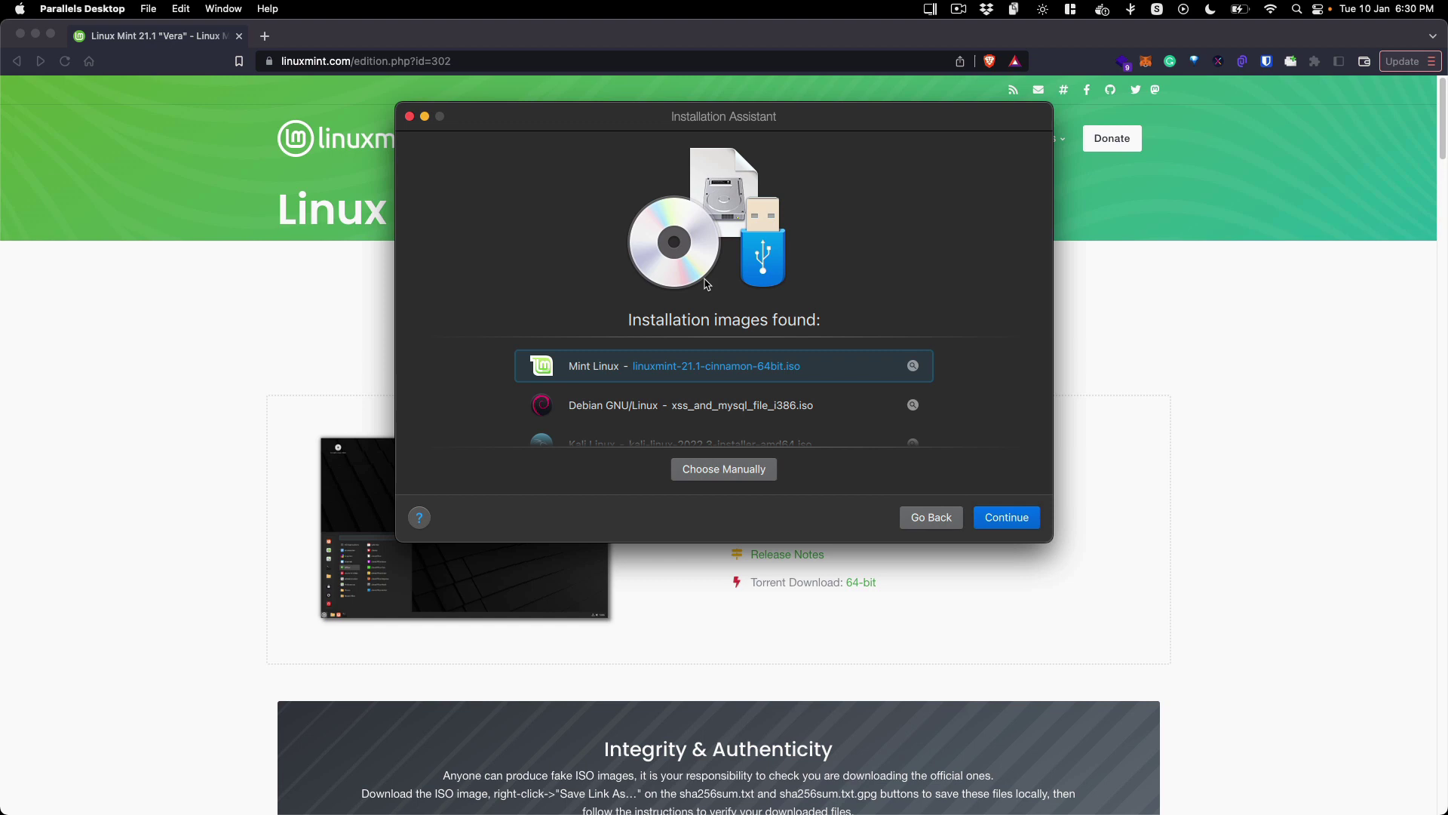
drag(752, 131, 754, 146)
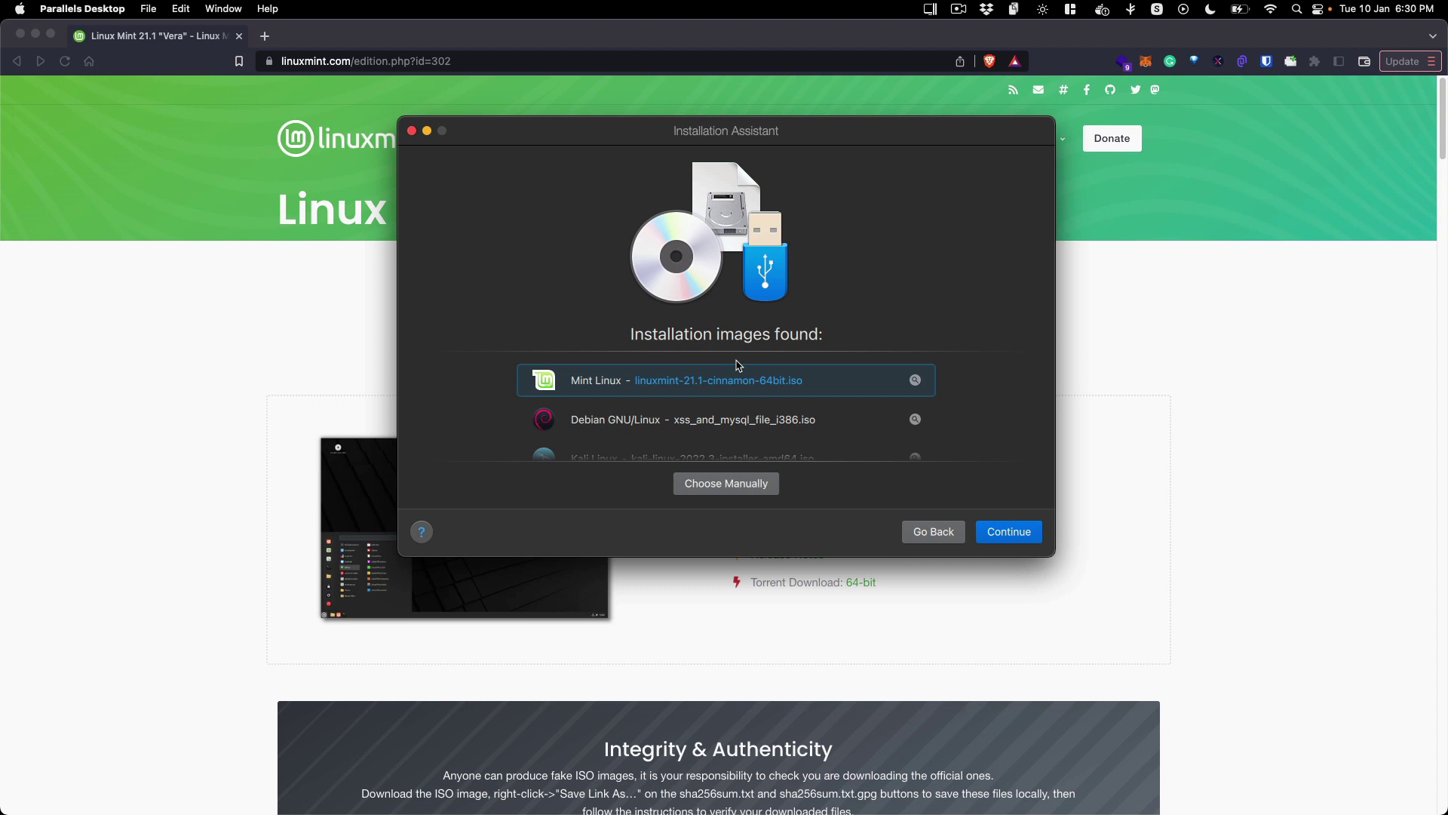
Step: Supply the linuxmint-21.1 ISO from Downloads manually, recognized as Mint Linux, and continue
click(731, 485)
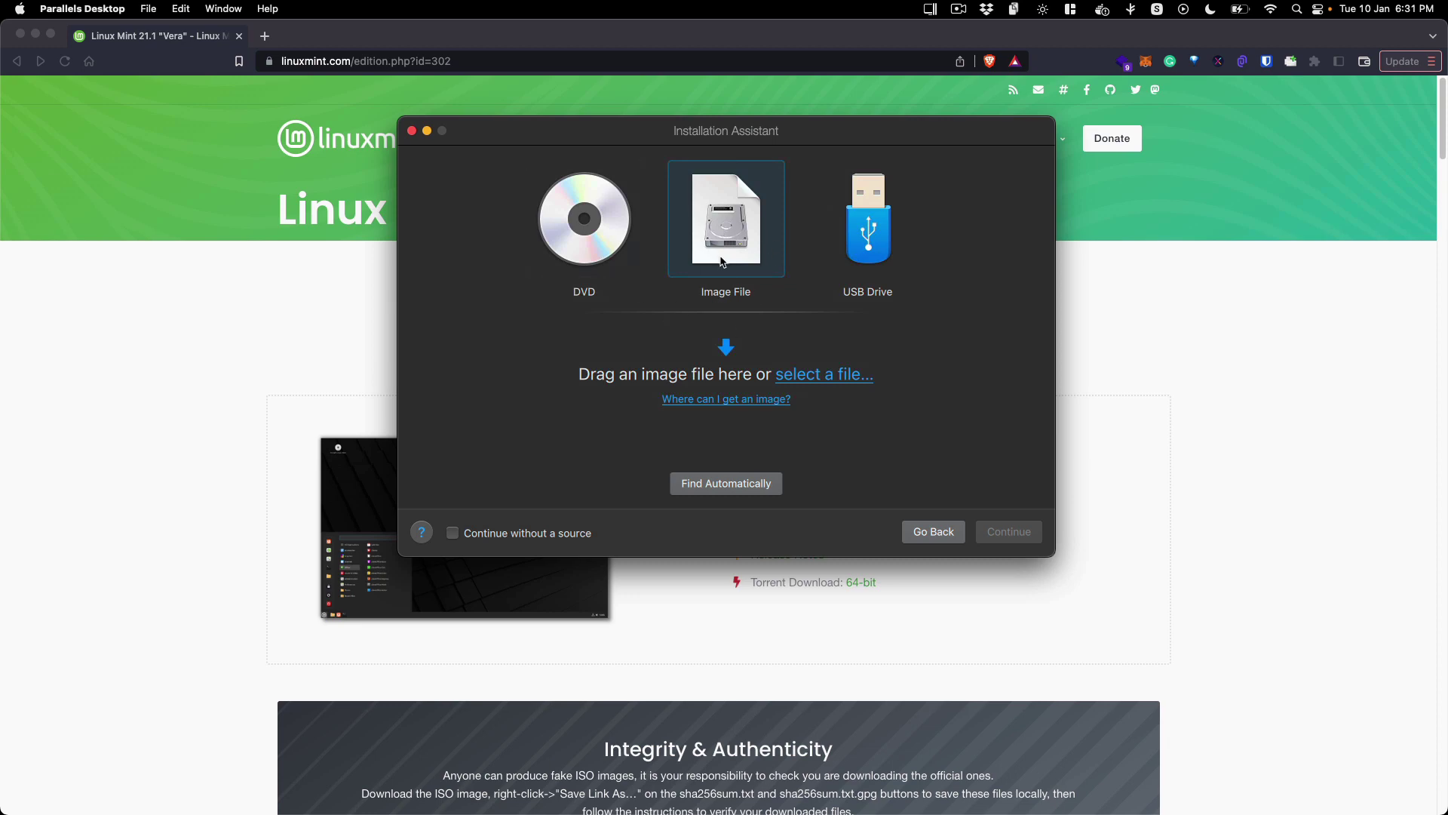
click(21, 652)
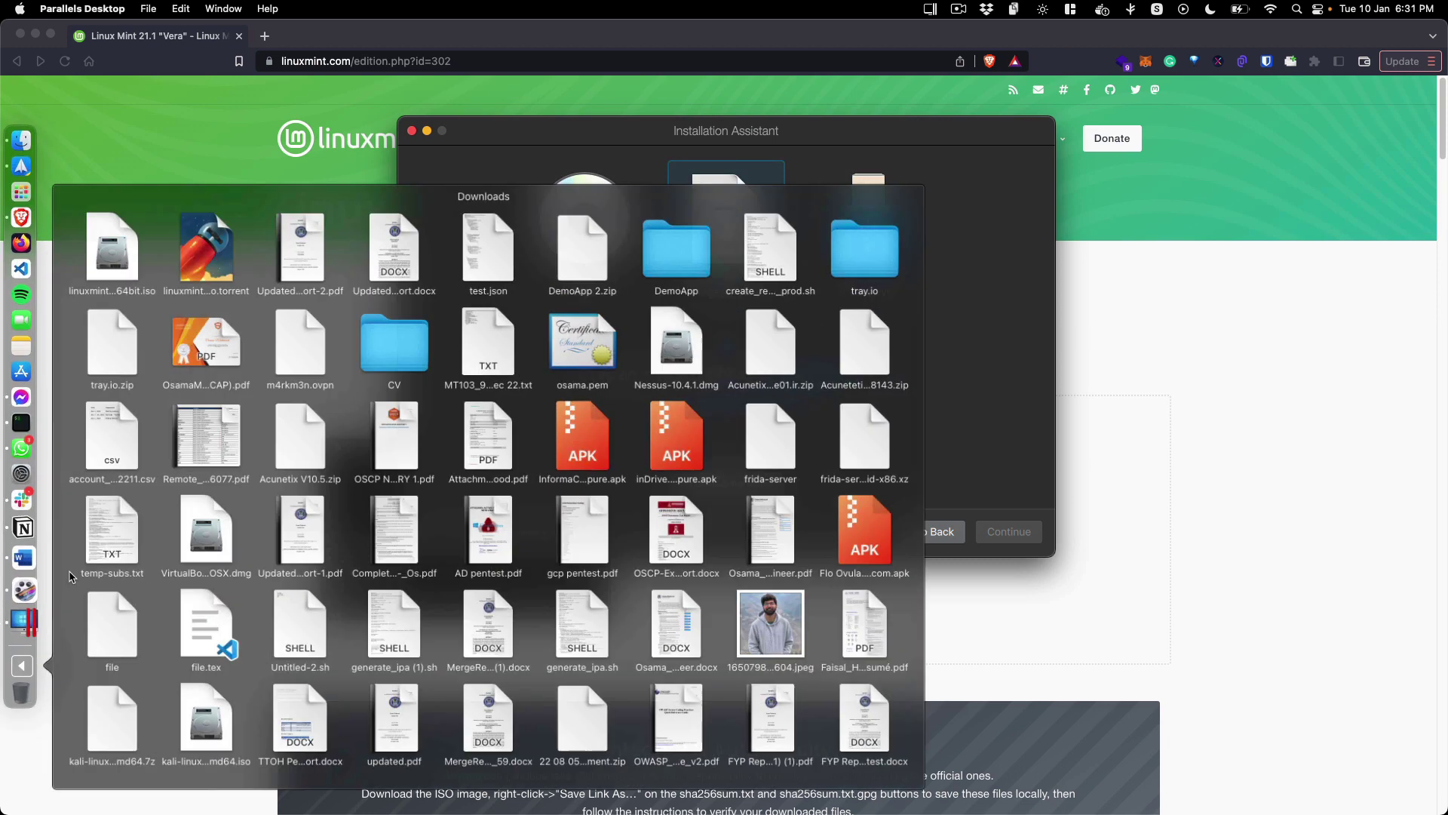
drag(138, 258, 760, 385)
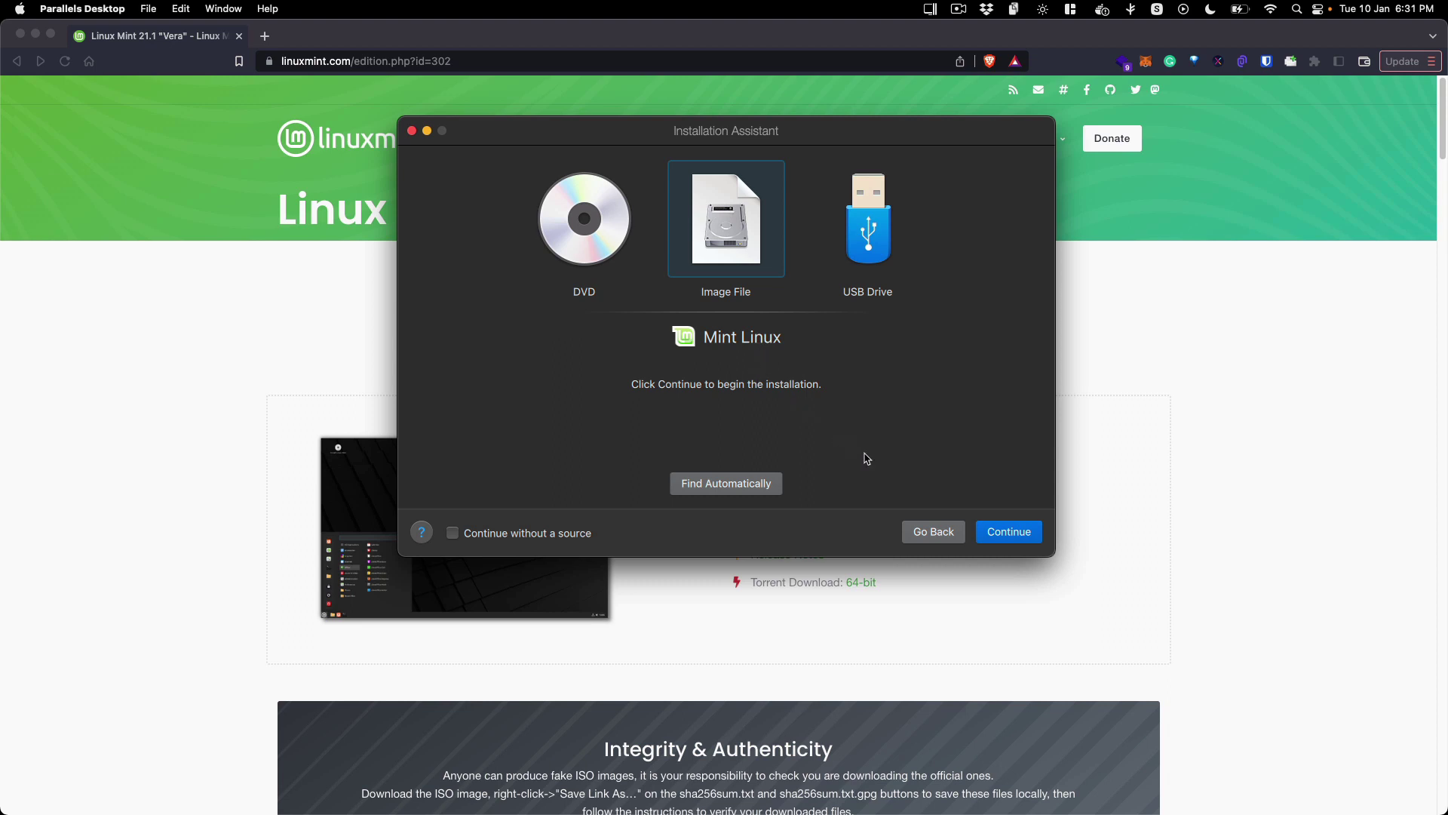
click(988, 535)
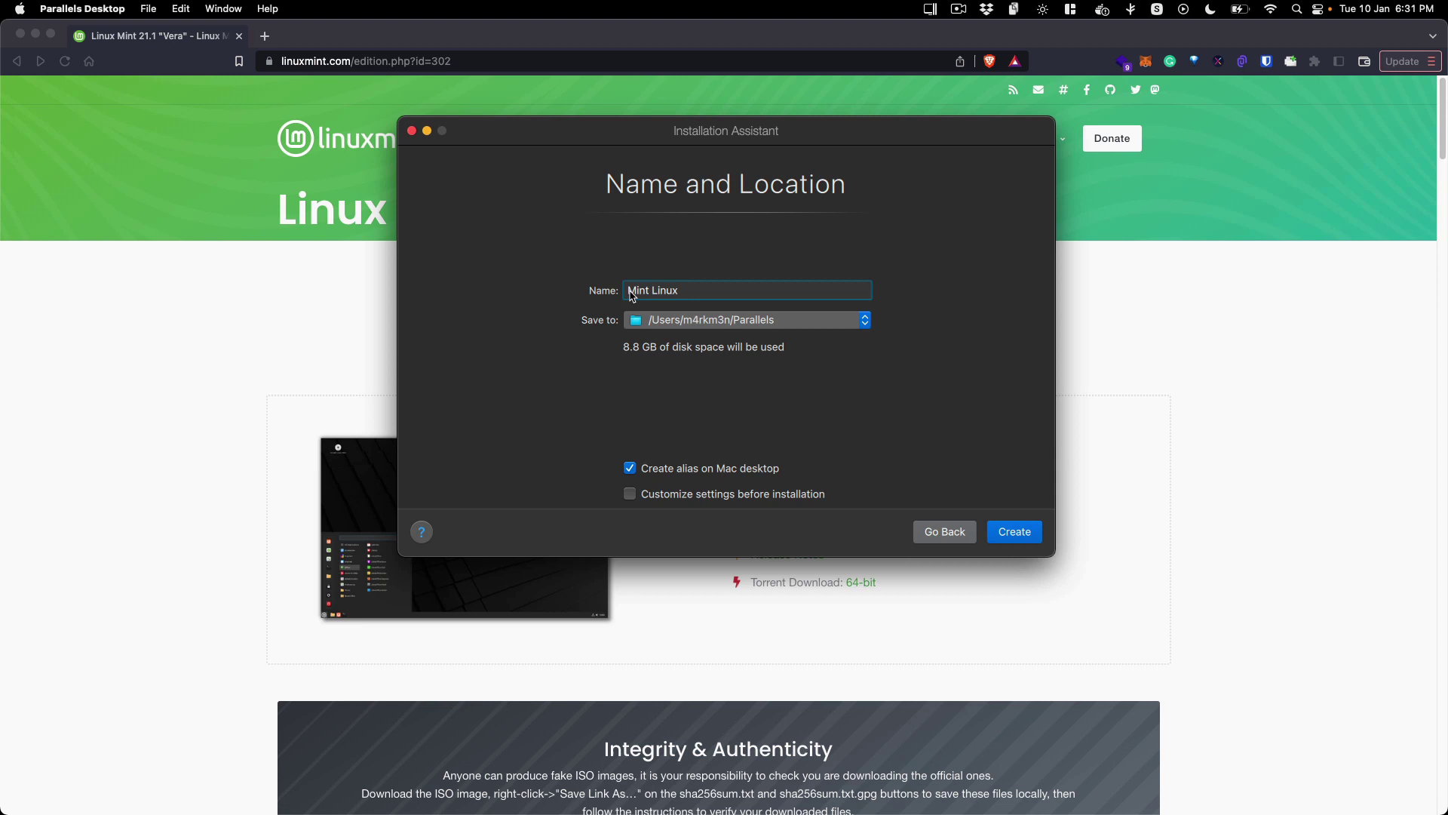
Step: Rename the machine from 'Mint Linux' to 'Mint 21' and turn off the Mac desktop alias
double_click(710, 296)
key(BackSpace)
text(1)
click(653, 472)
Step: Create Mint 21 and raise its memory to 3240 MB in the Hardware settings
click(997, 534)
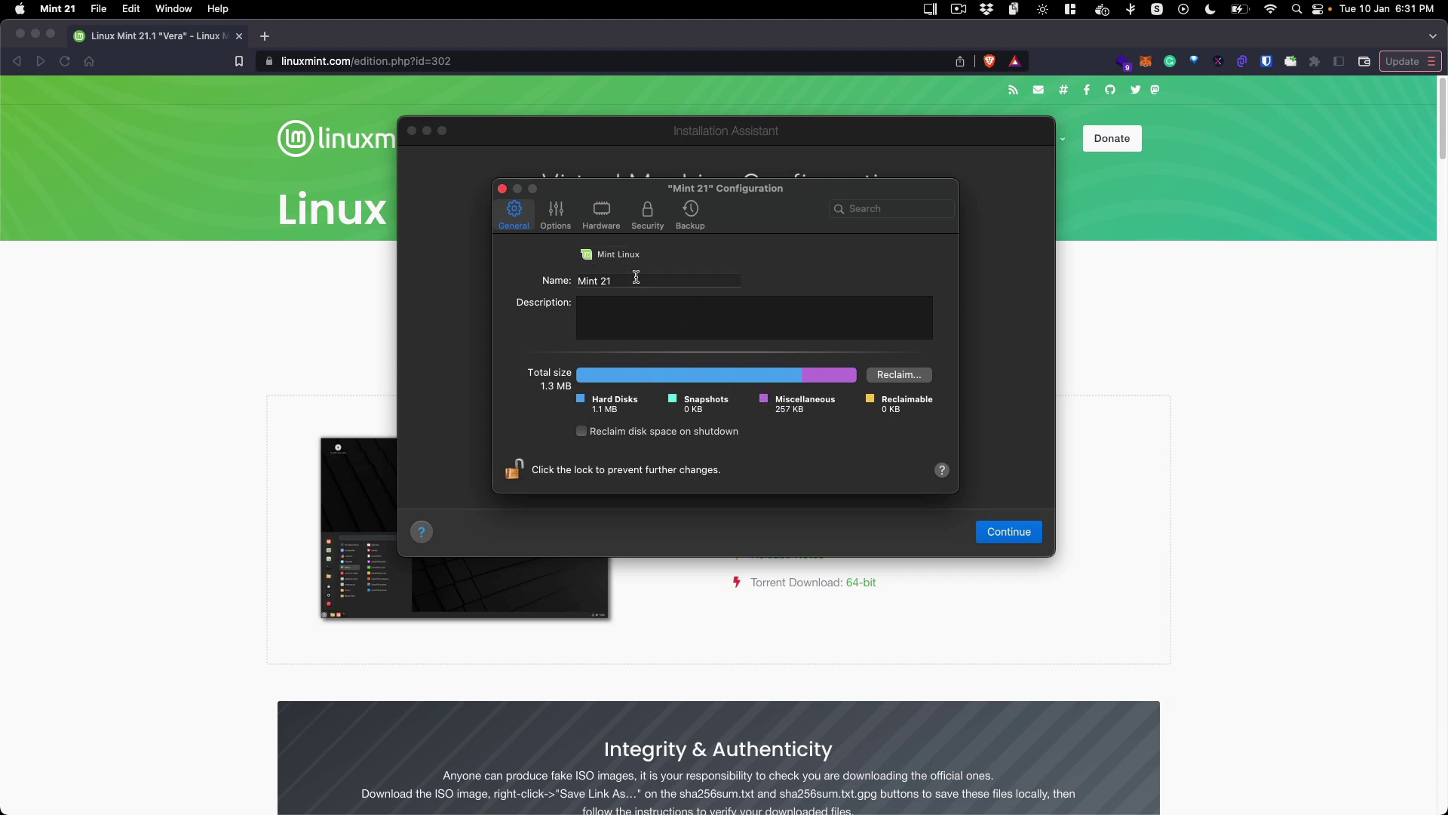
click(556, 213)
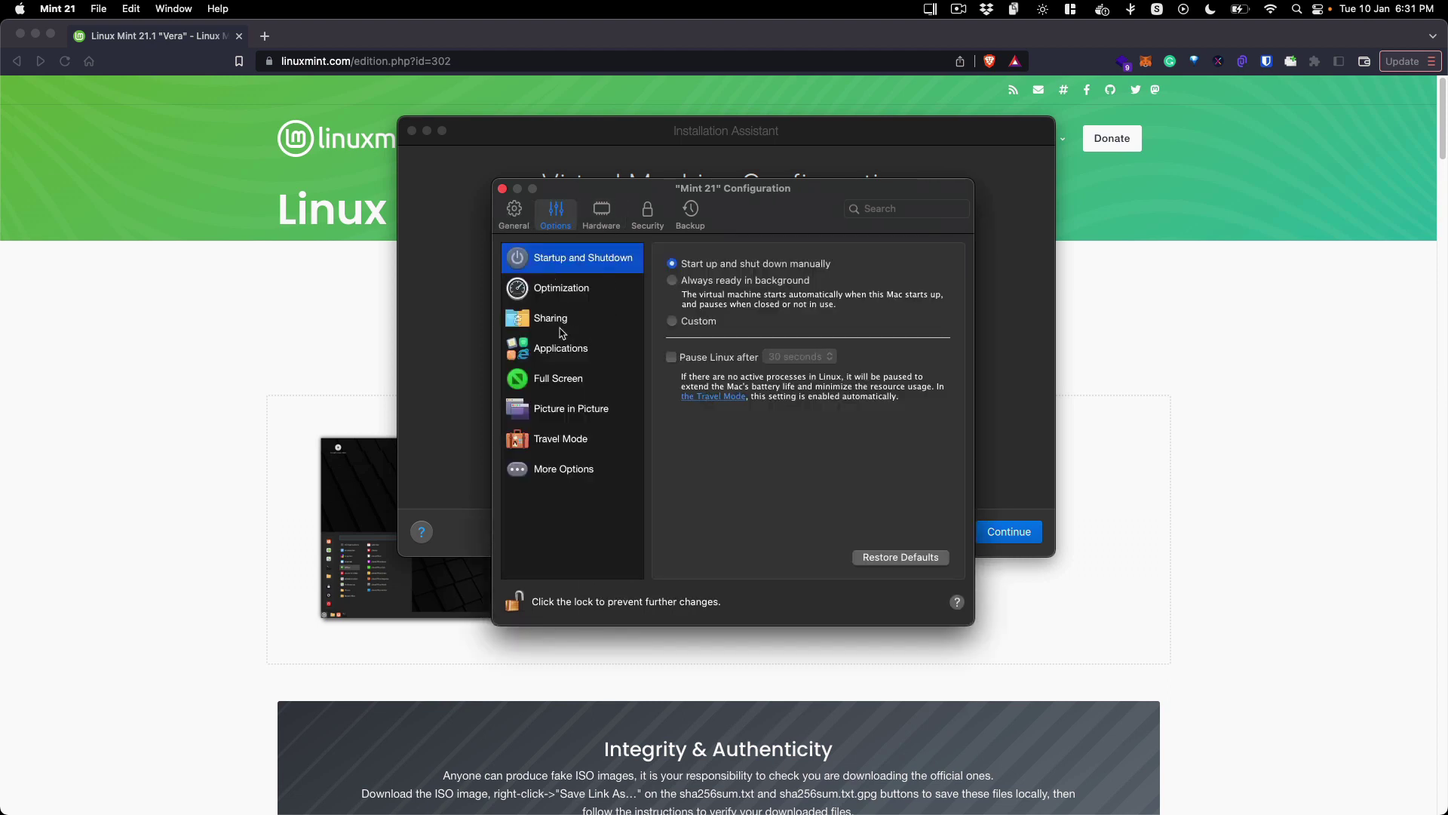
click(601, 217)
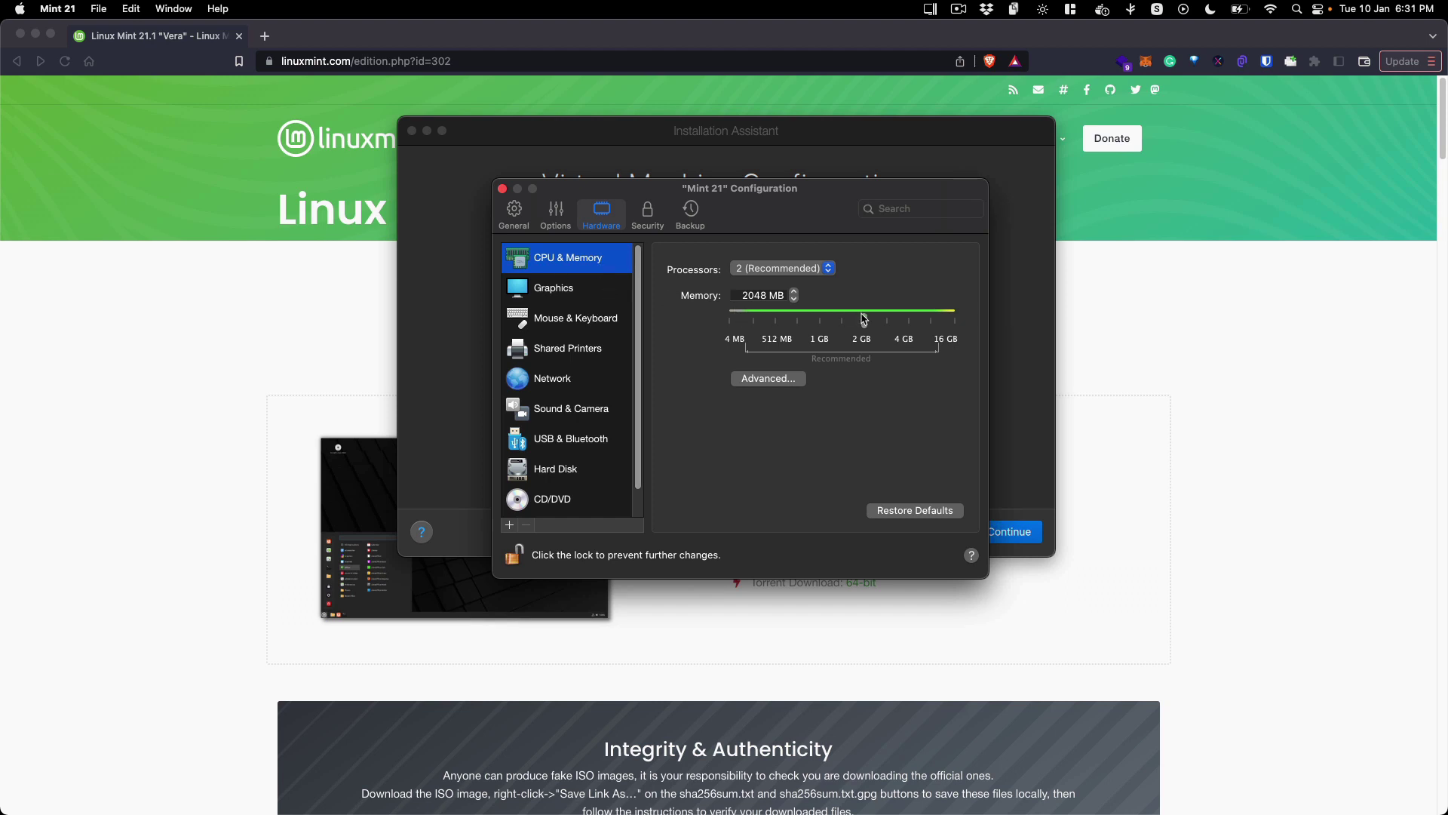
drag(864, 321, 890, 325)
Step: Close the configuration, start Mint 21, and dismiss the camera and microphone warnings
click(503, 190)
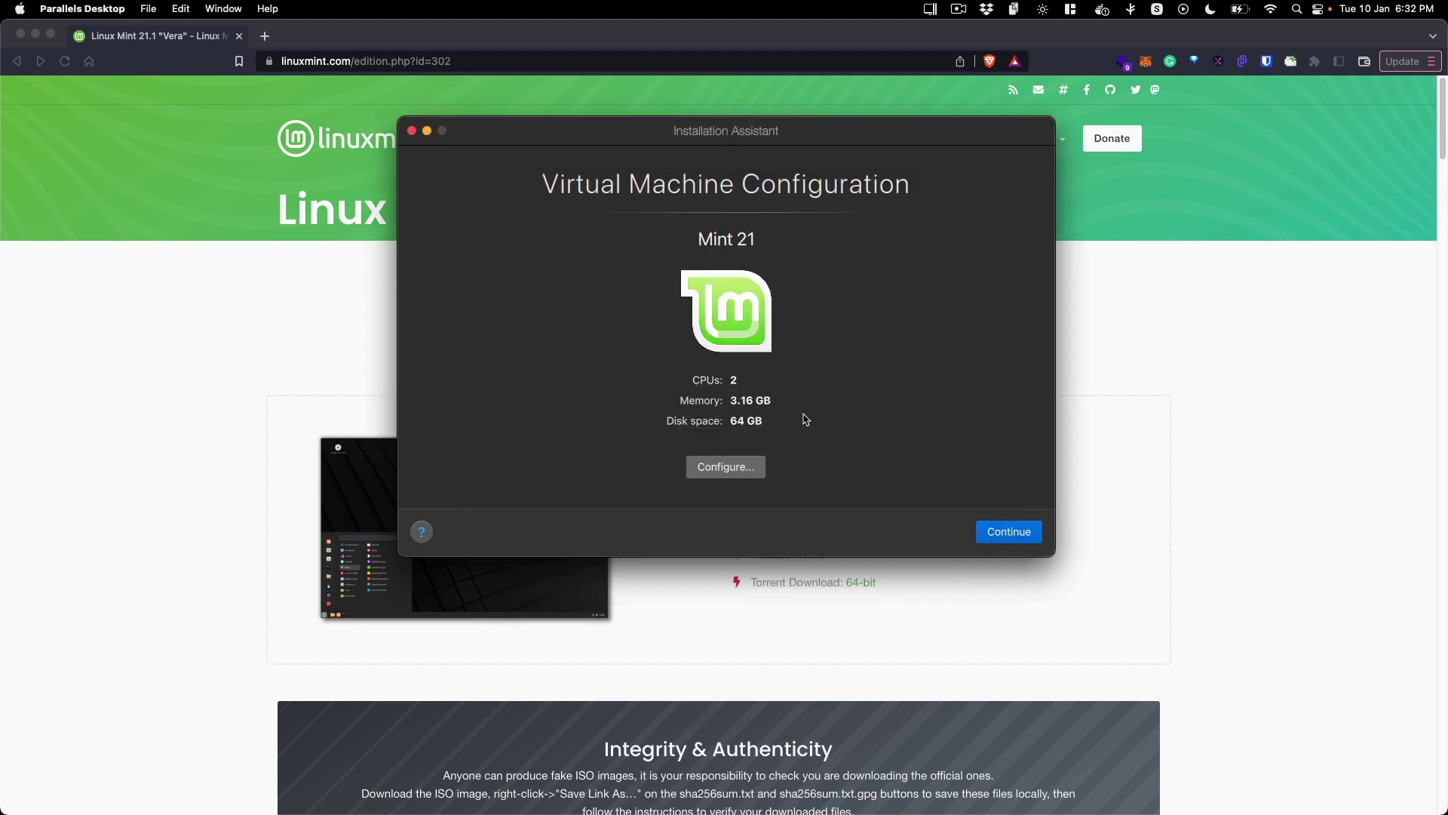
click(1012, 532)
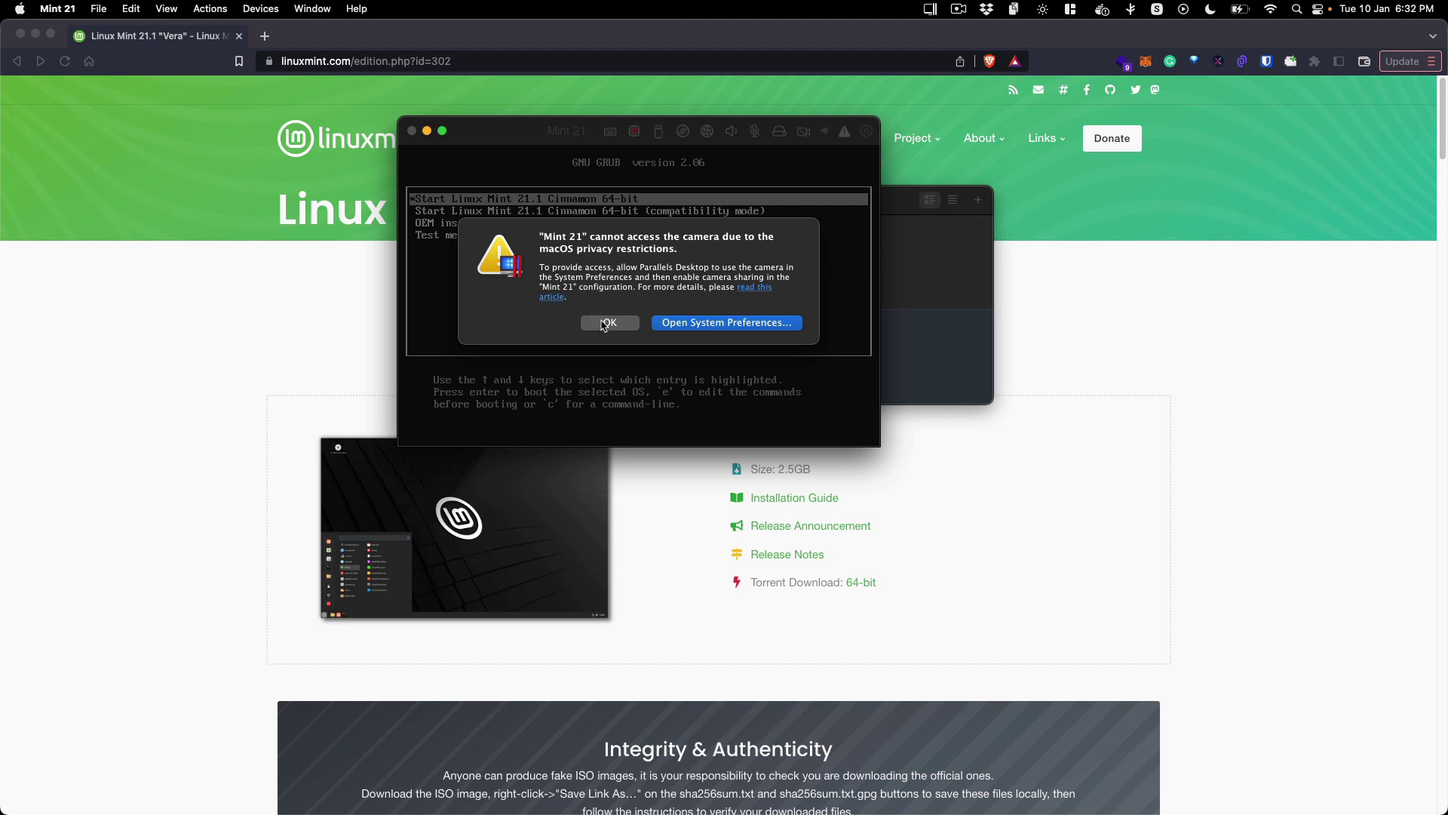
click(606, 323)
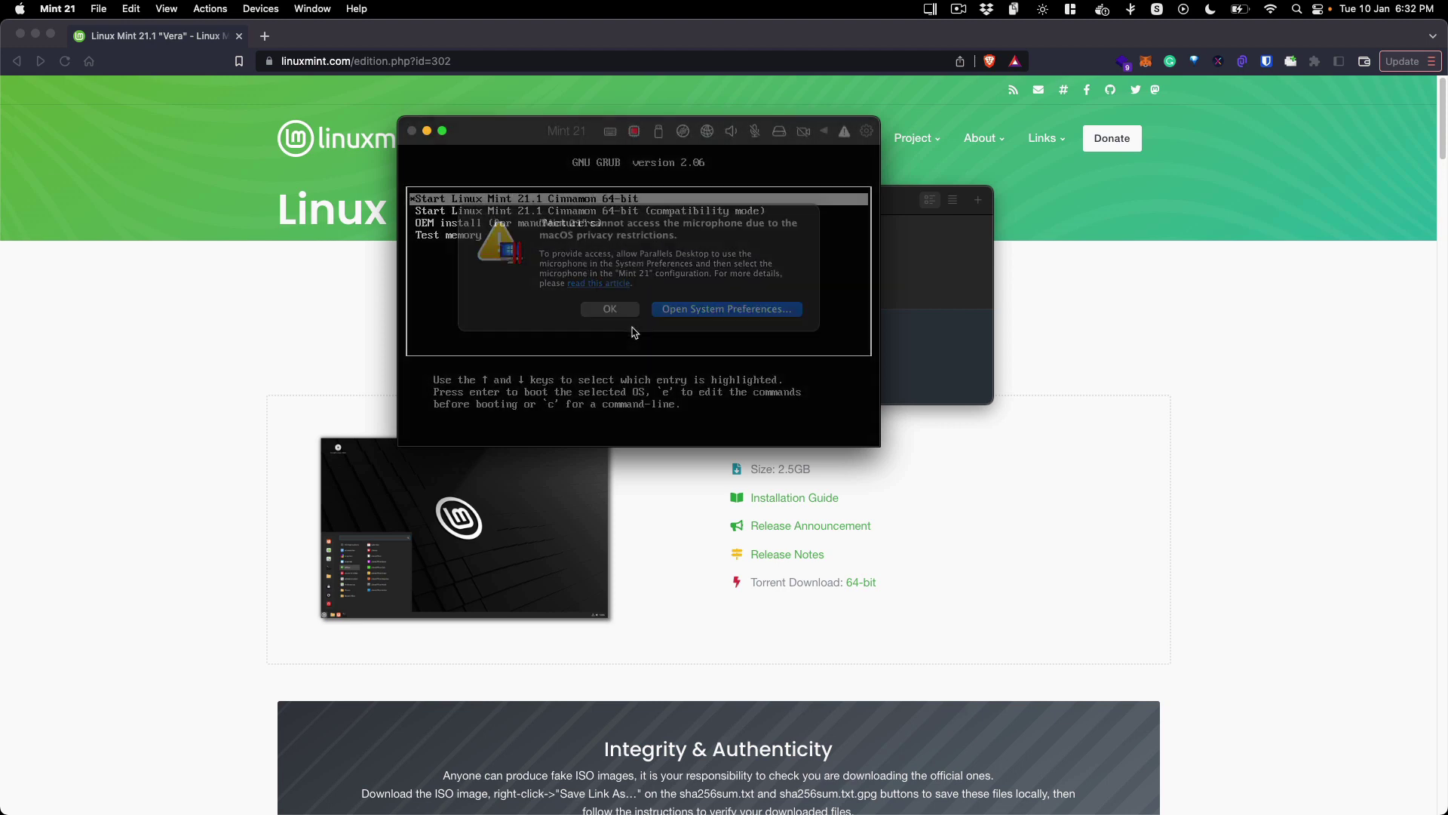
click(646, 275)
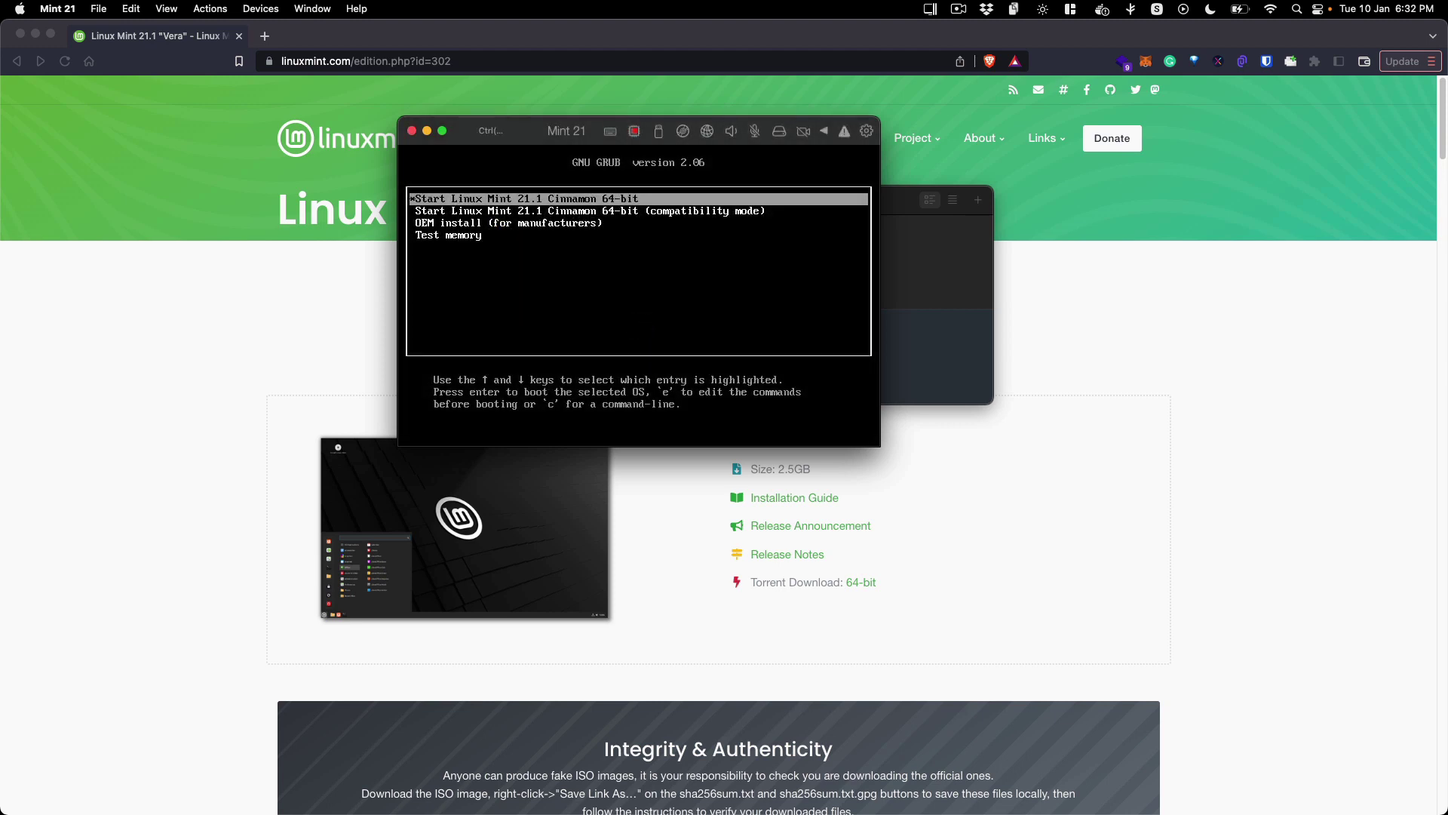
Step: Boot the standard Linux Mint 21.1 Cinnamon 64-bit GRUB entry
key(Down)
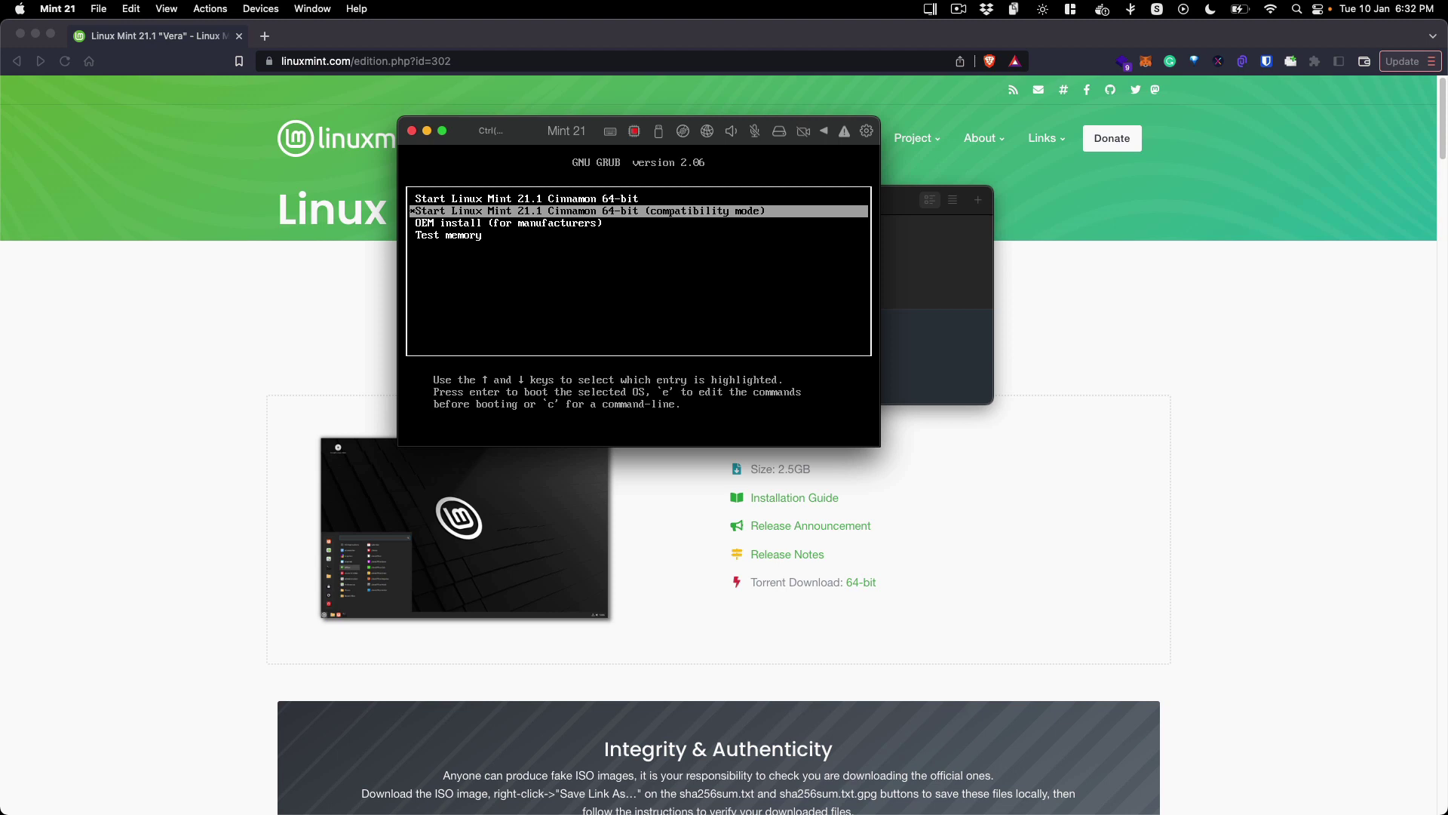
key(Up)
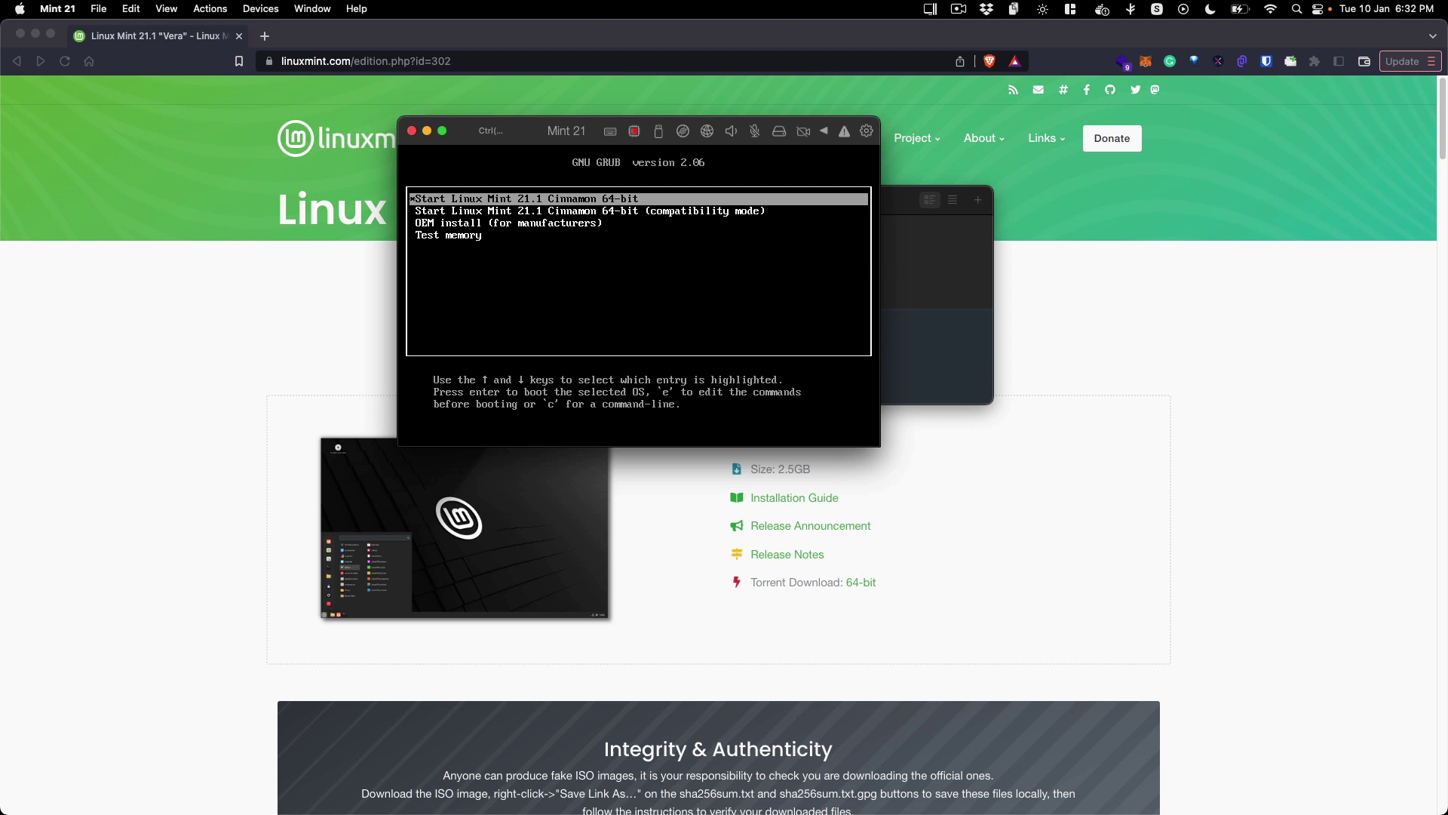
key(Return)
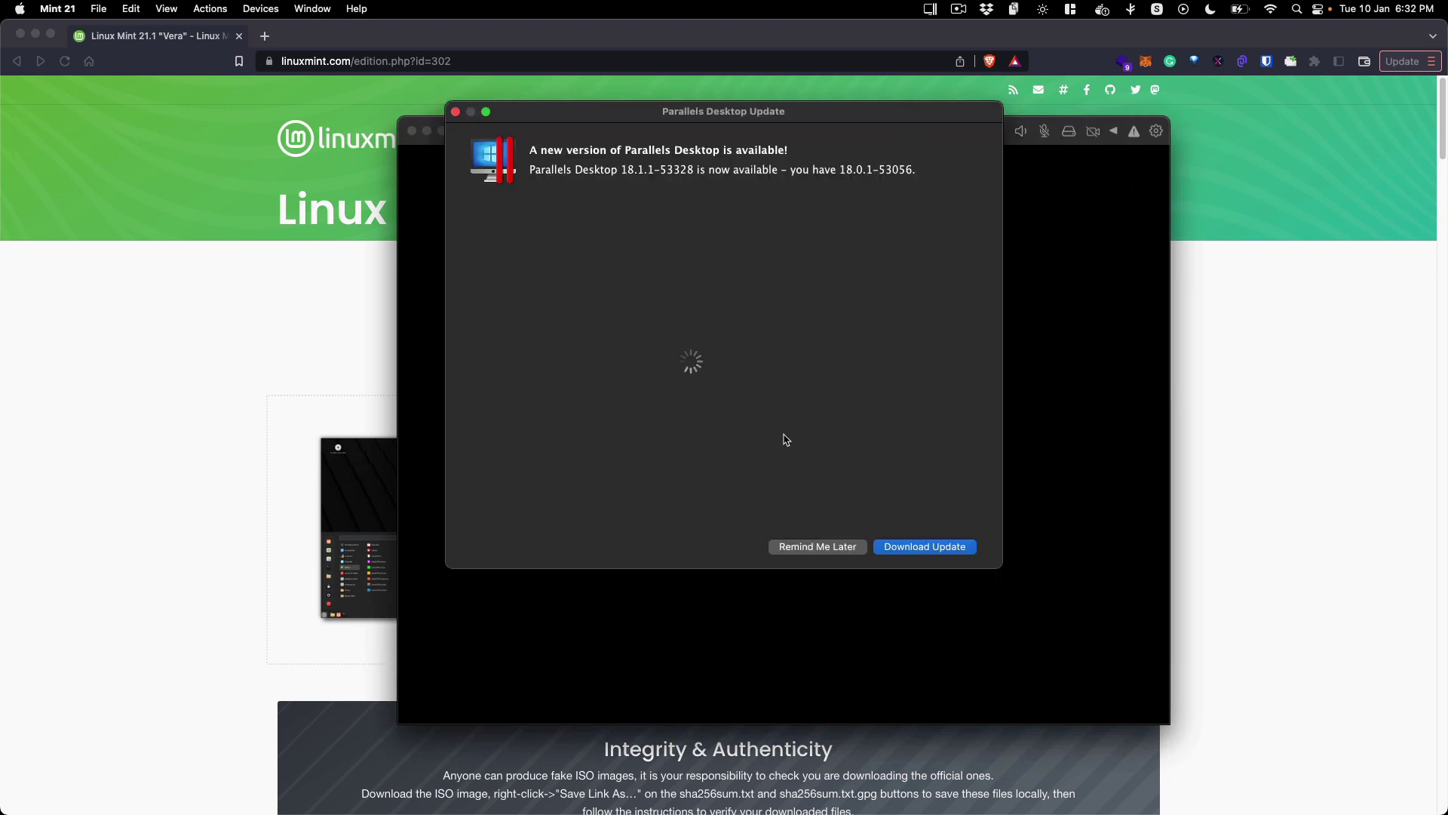
Step: Postpone the Parallels Desktop update and reposition the Mint 21 window
click(811, 545)
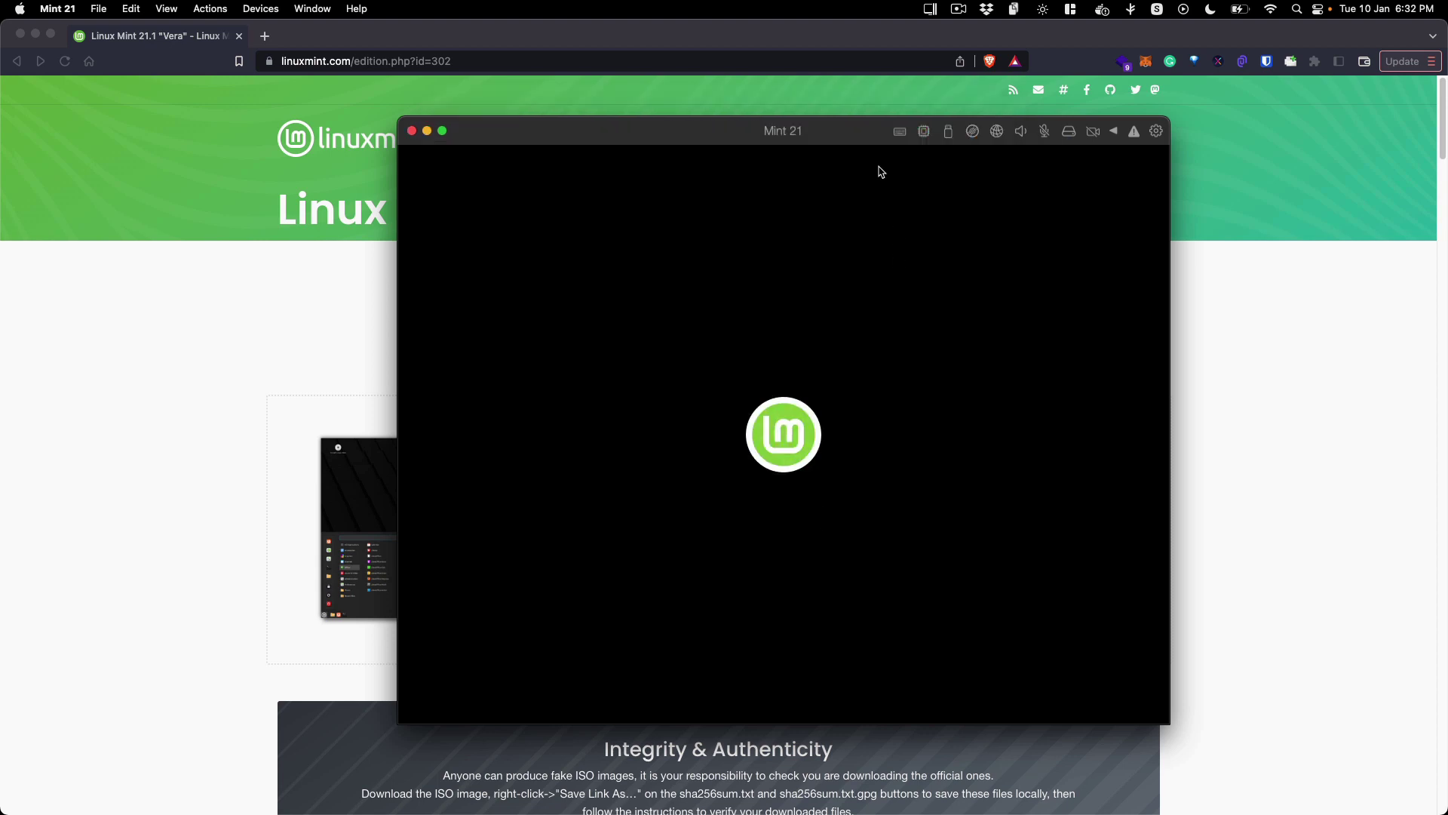
drag(853, 138, 842, 107)
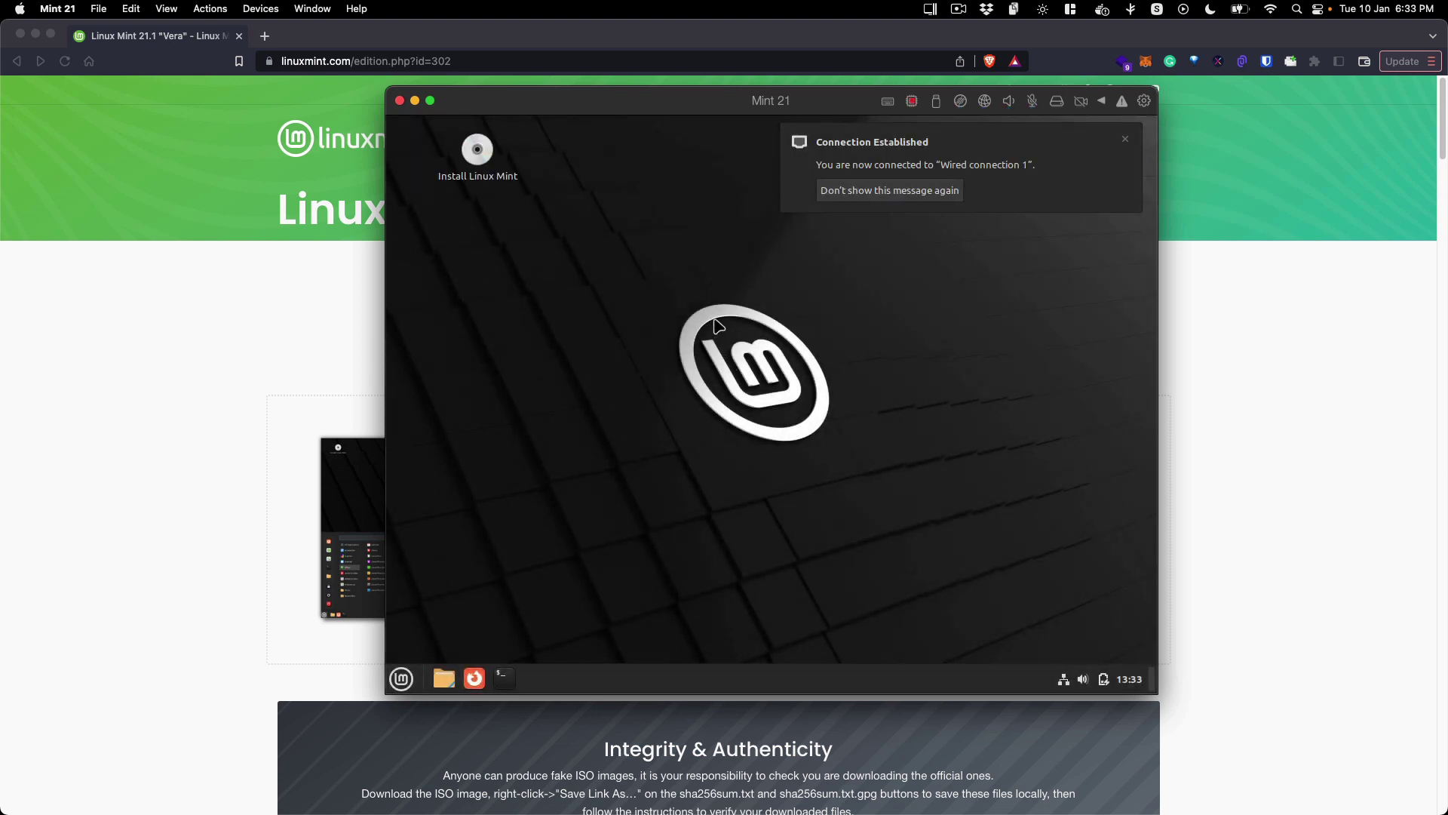
drag(661, 295, 860, 537)
drag(598, 296, 951, 469)
Step: Dismiss the connection established notice and launch Install Linux Mint from the desktop
click(1123, 141)
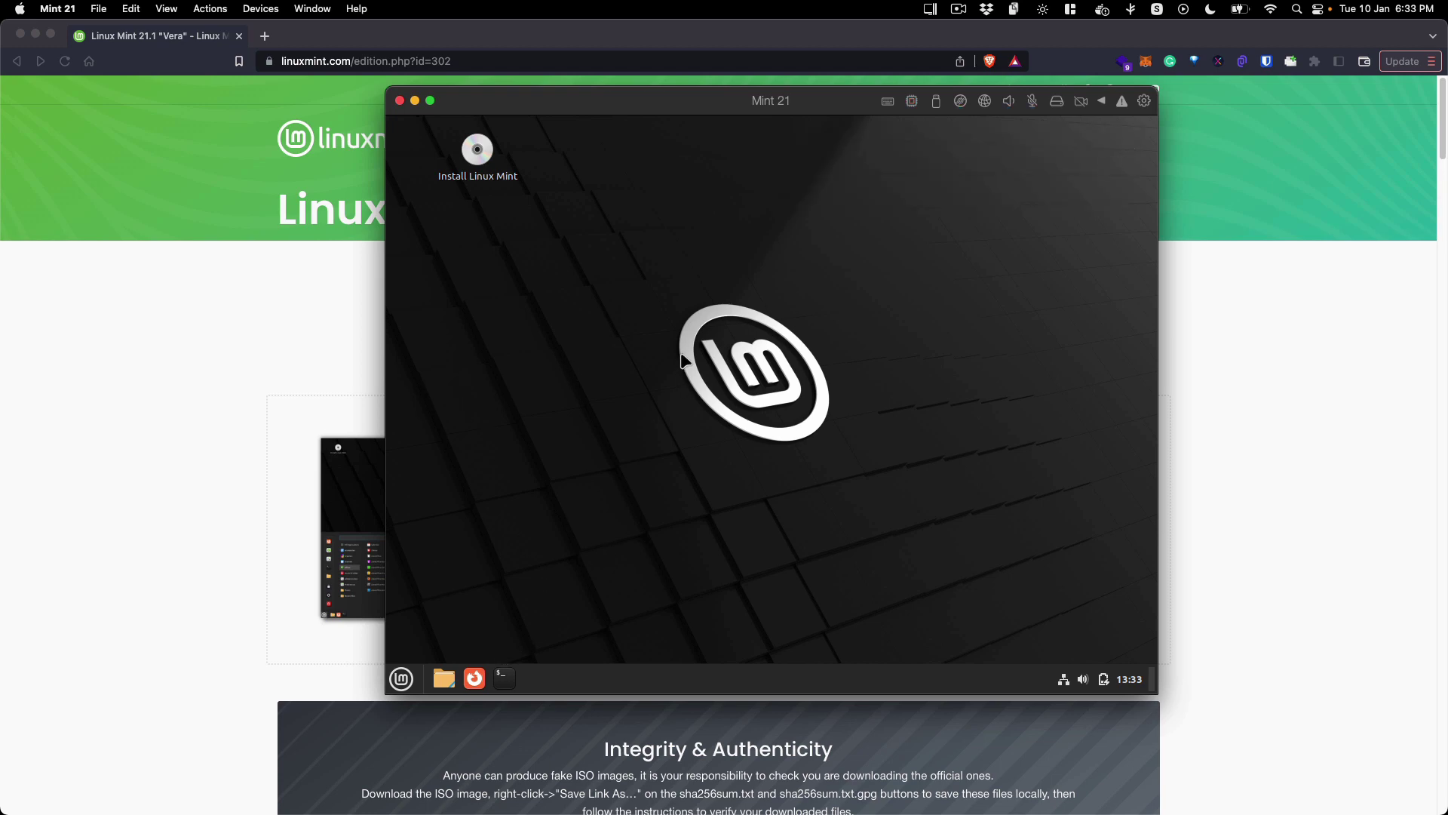
drag(662, 291, 809, 462)
drag(581, 255, 571, 326)
drag(469, 212, 592, 213)
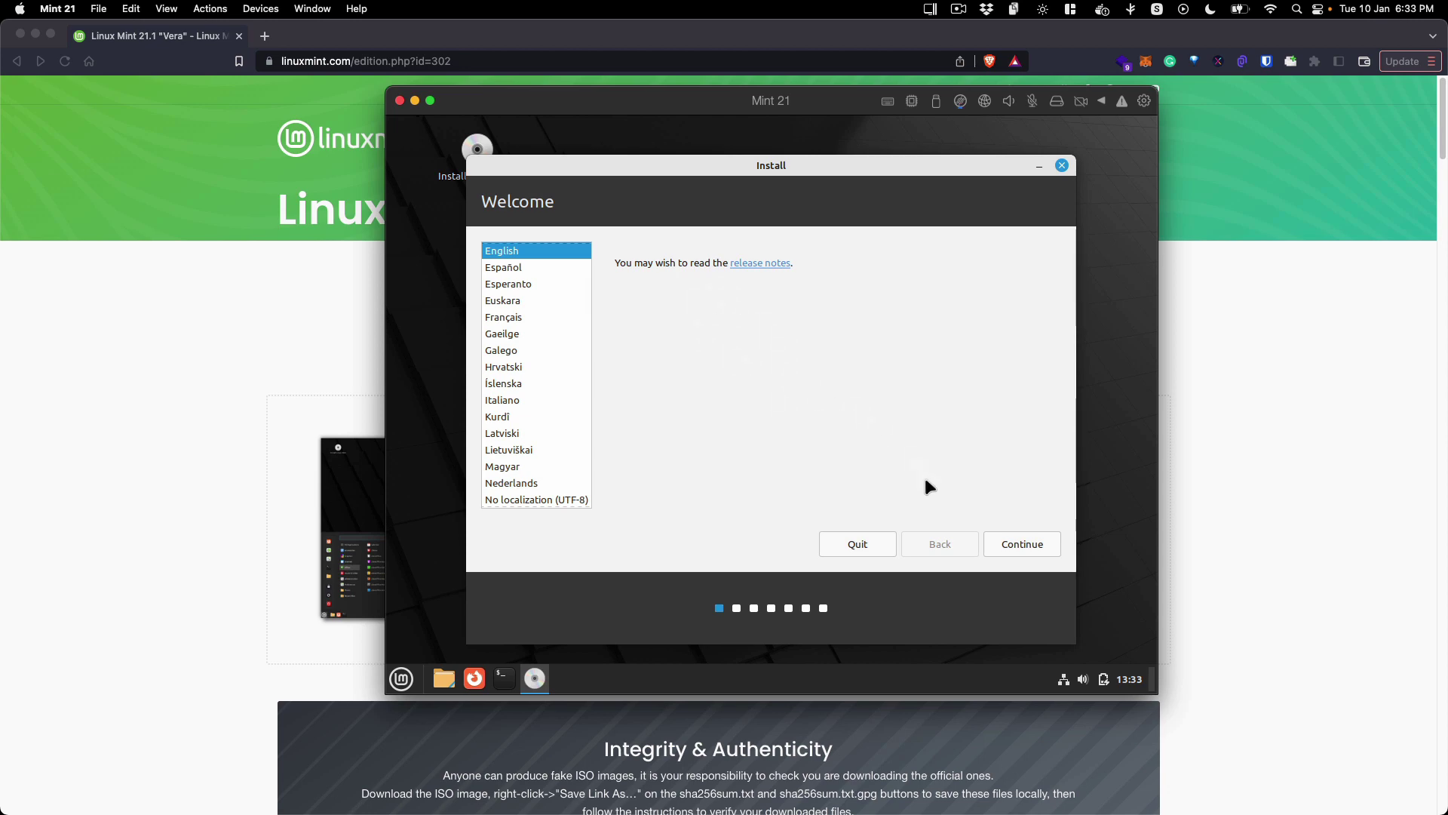
Step: Accept English as installer language and English (US) as keyboard layout
click(1012, 544)
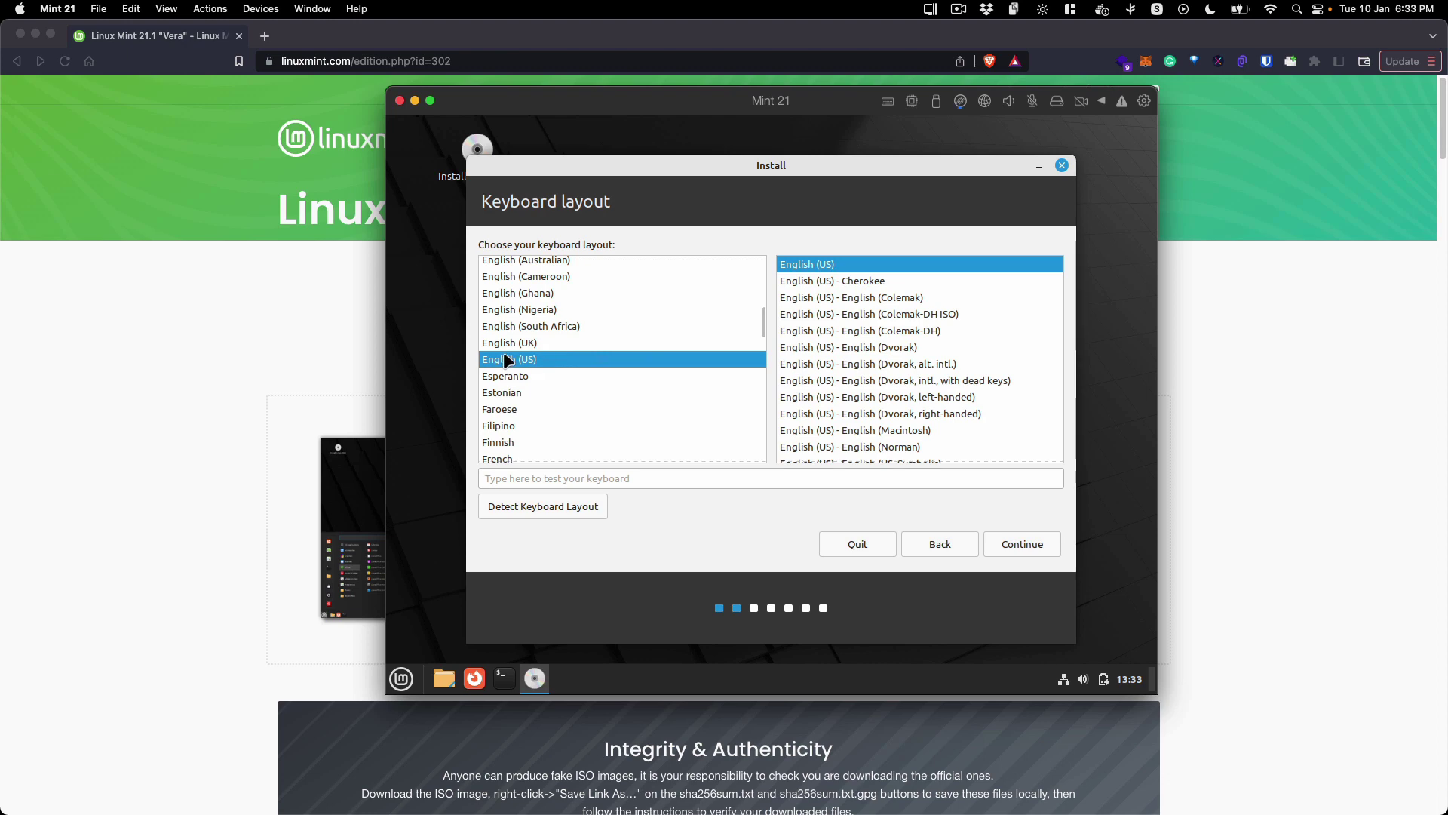
click(1034, 545)
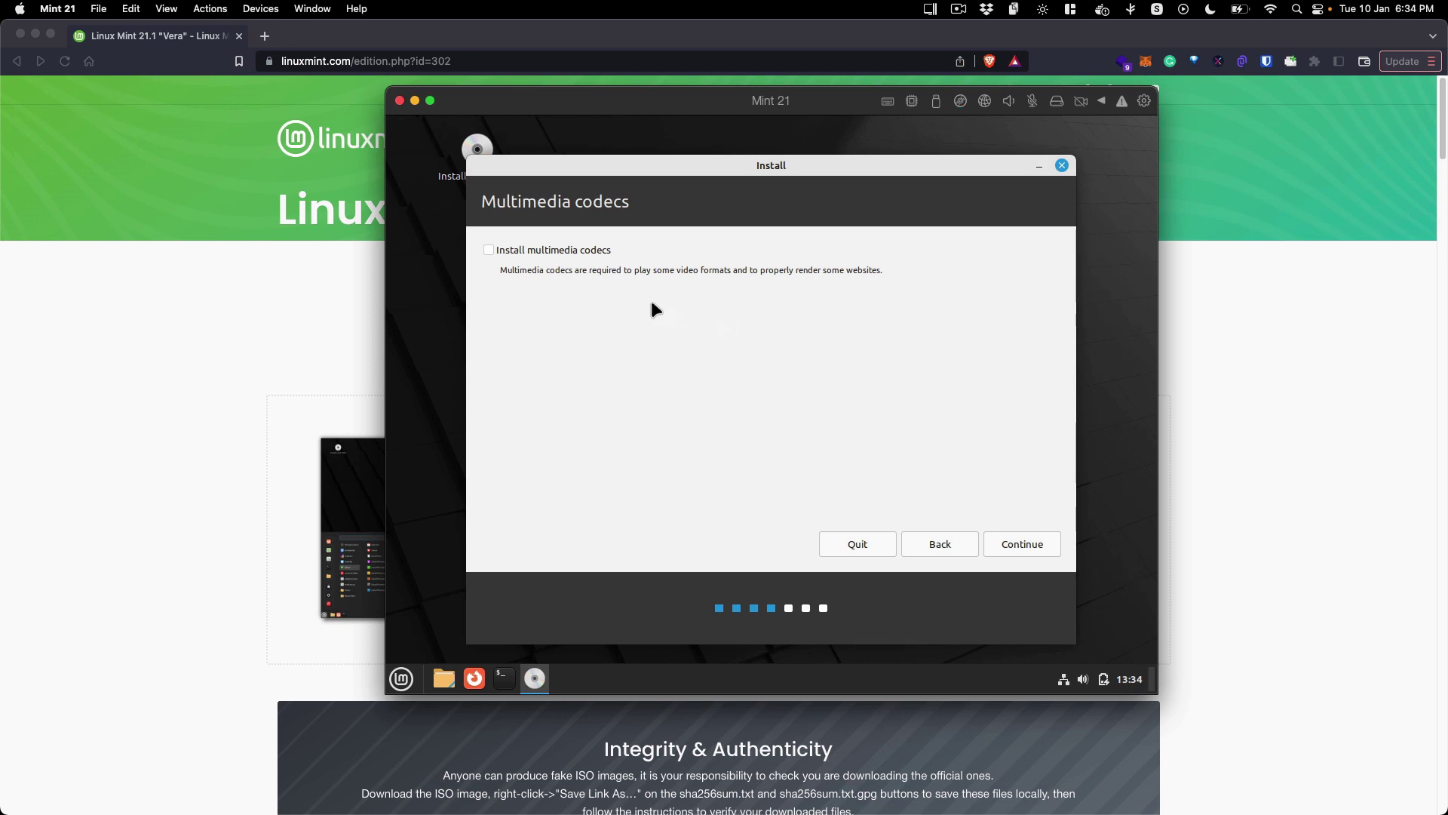
Step: Leave Install multimedia codecs unchecked and continue to the Installation type step
click(583, 243)
click(587, 251)
click(1006, 541)
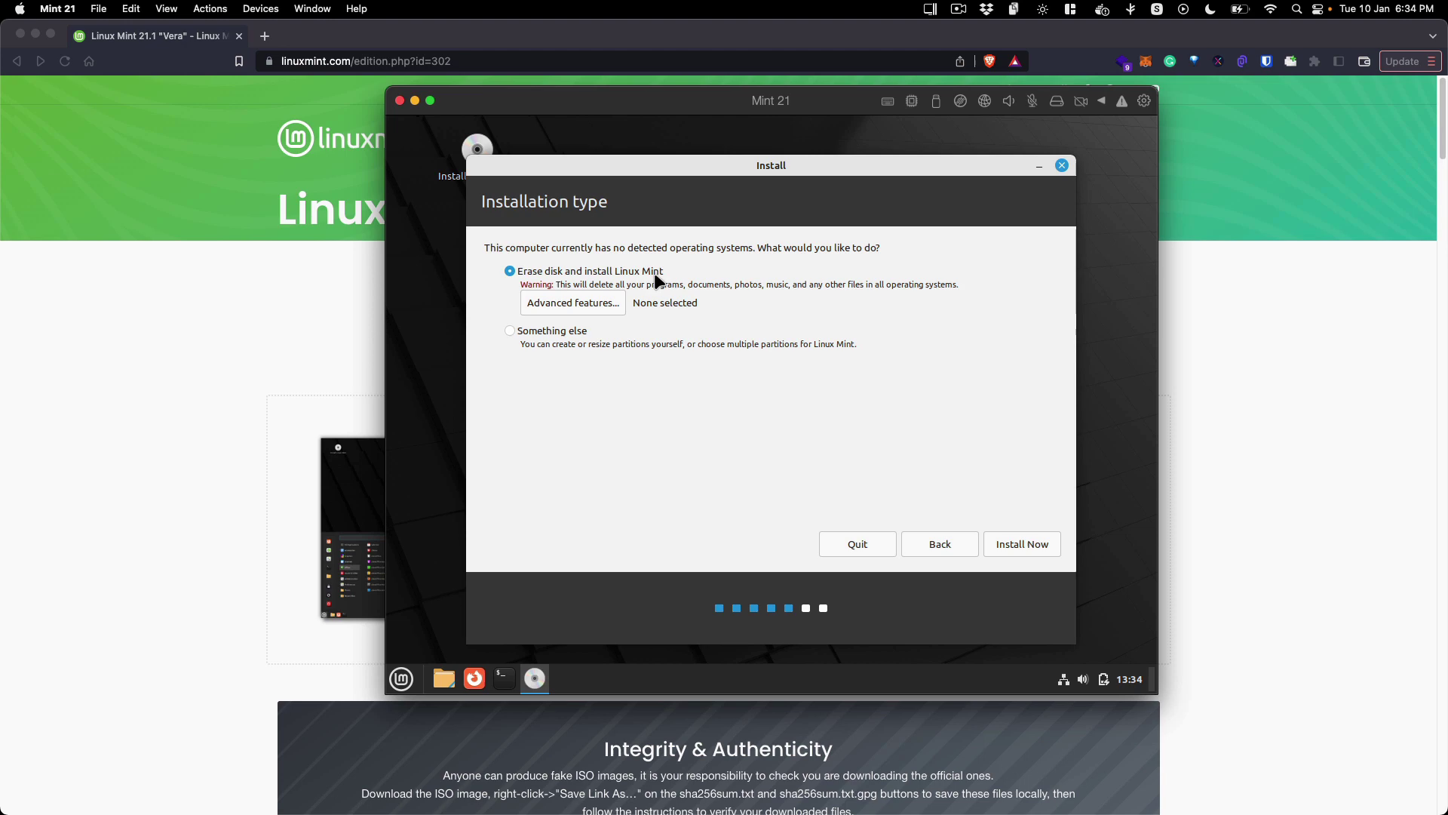
Step: Choose Erase disk and install Linux Mint over manual partitioning and start Install Now
click(513, 333)
click(583, 270)
click(1026, 548)
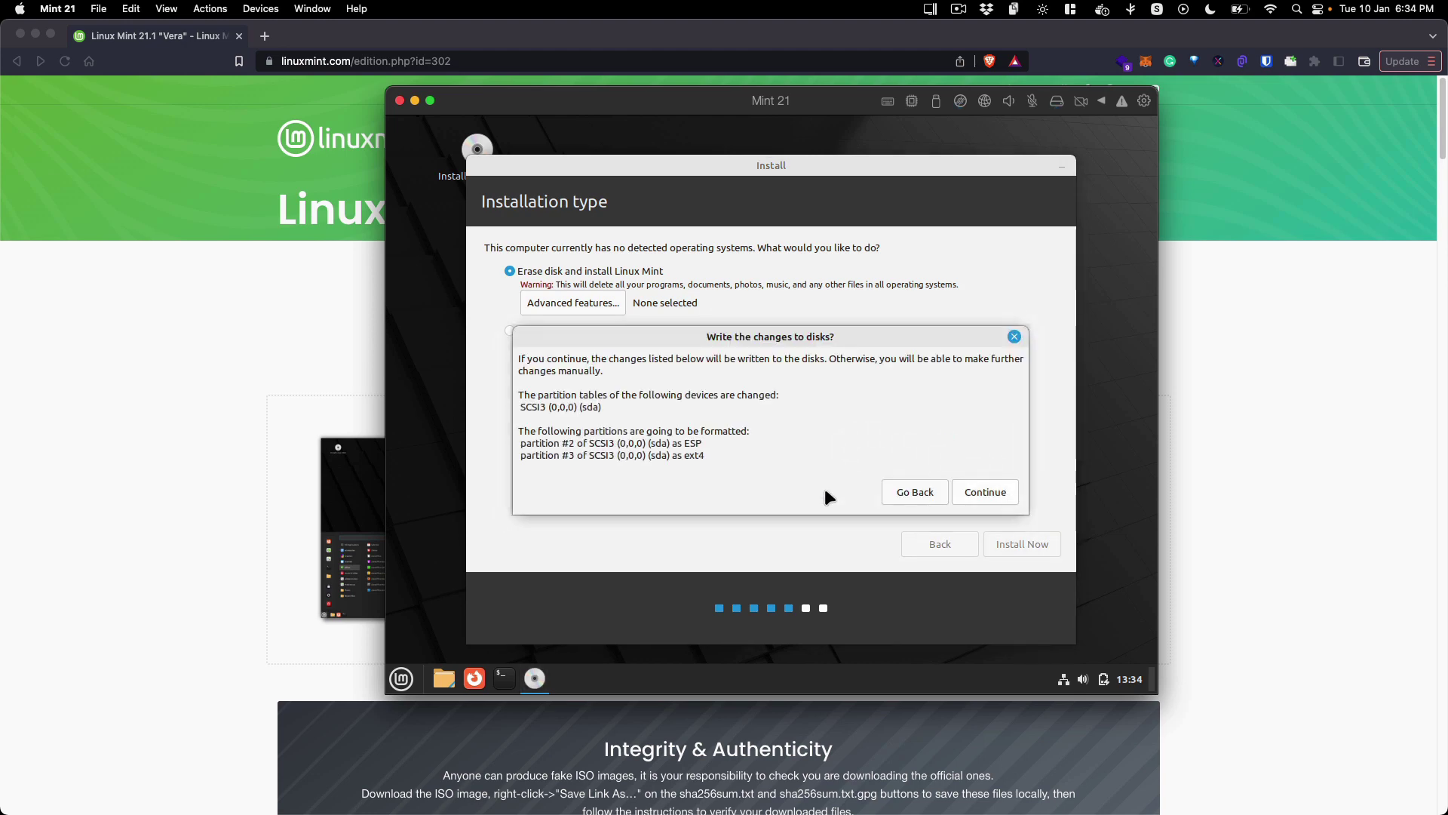
Step: Confirm the Write the changes to disks? dialog so the partitions get formatted
drag(705, 455, 569, 419)
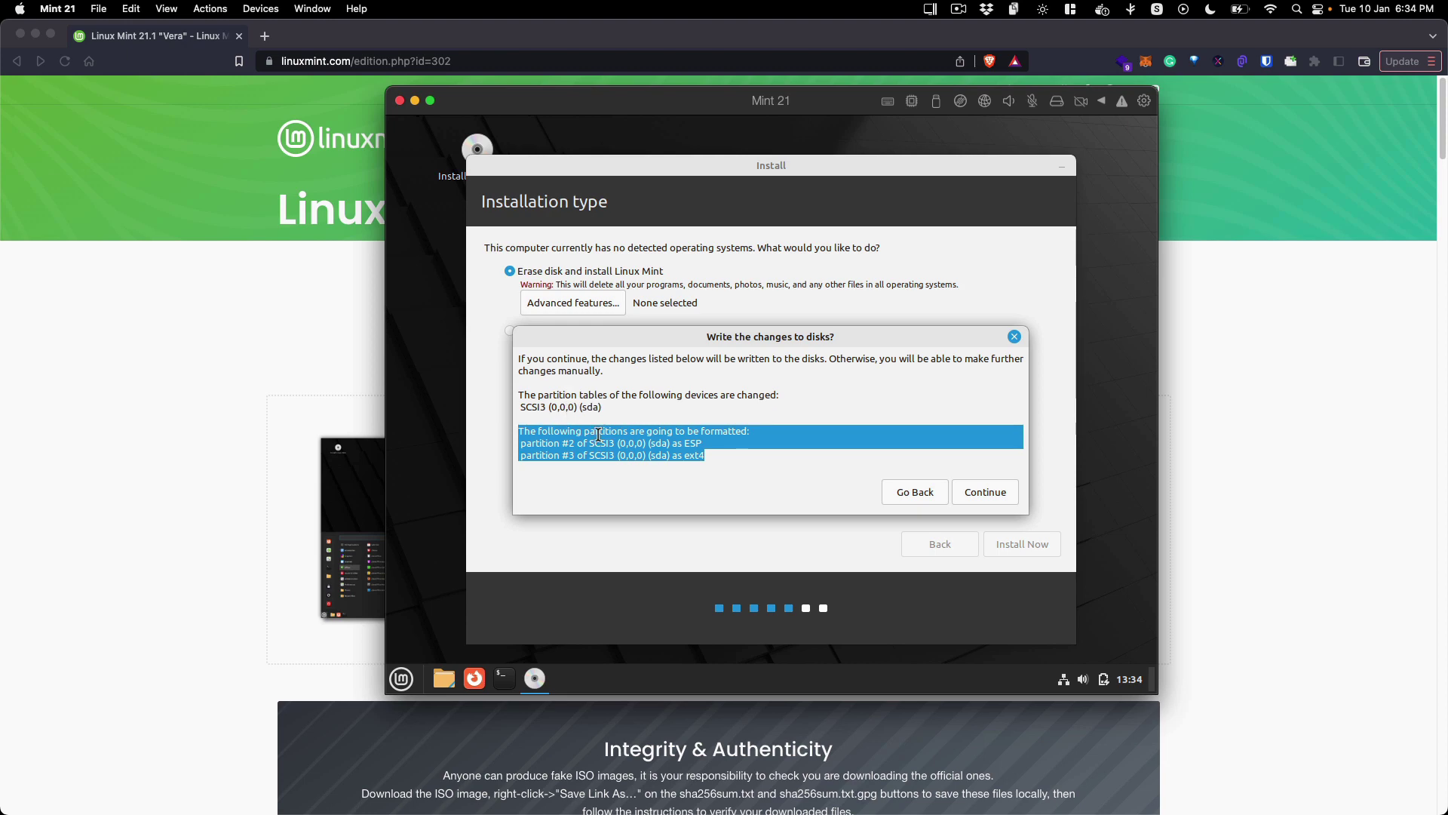
click(596, 437)
drag(694, 455, 528, 426)
click(593, 433)
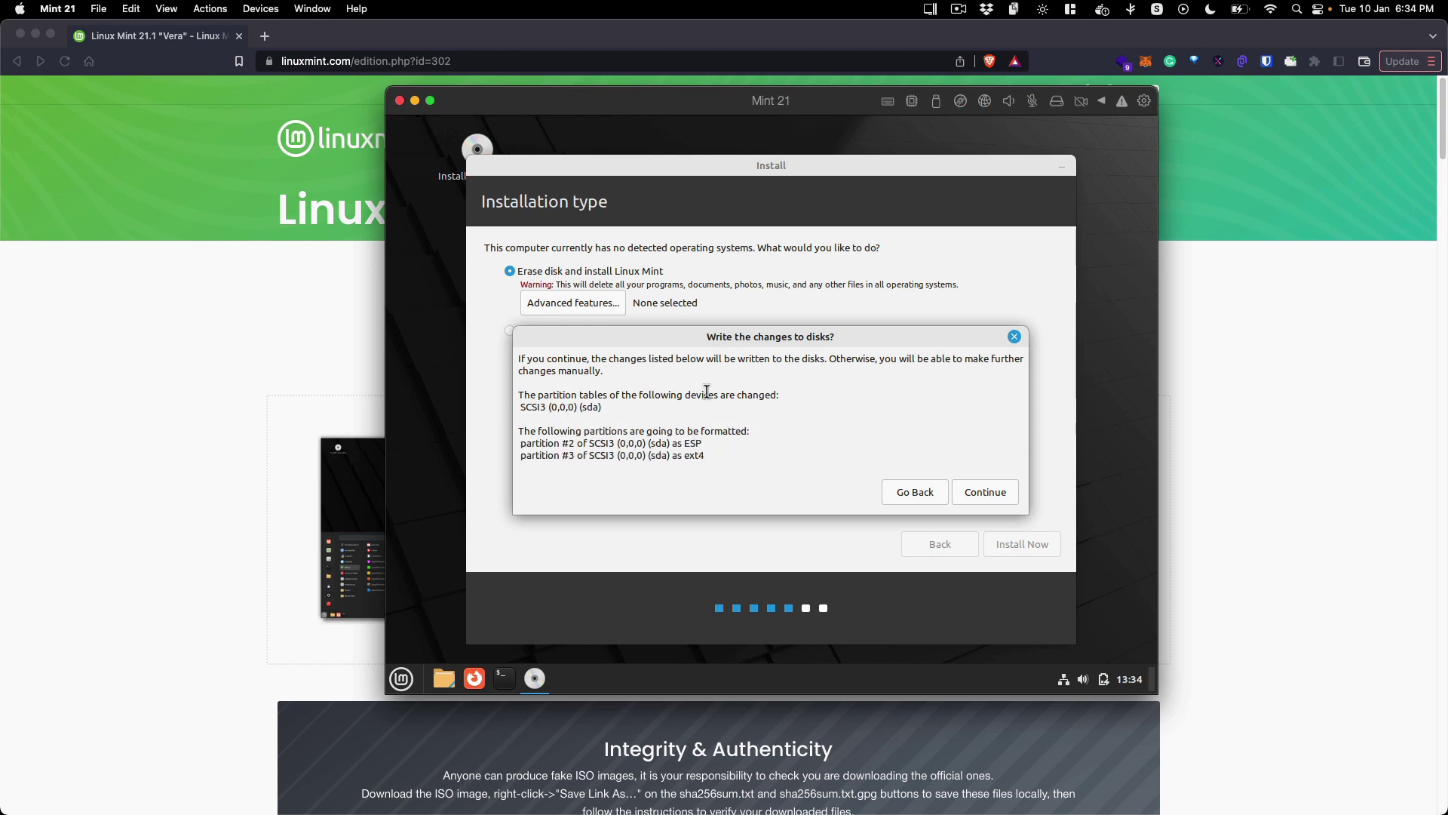
click(981, 491)
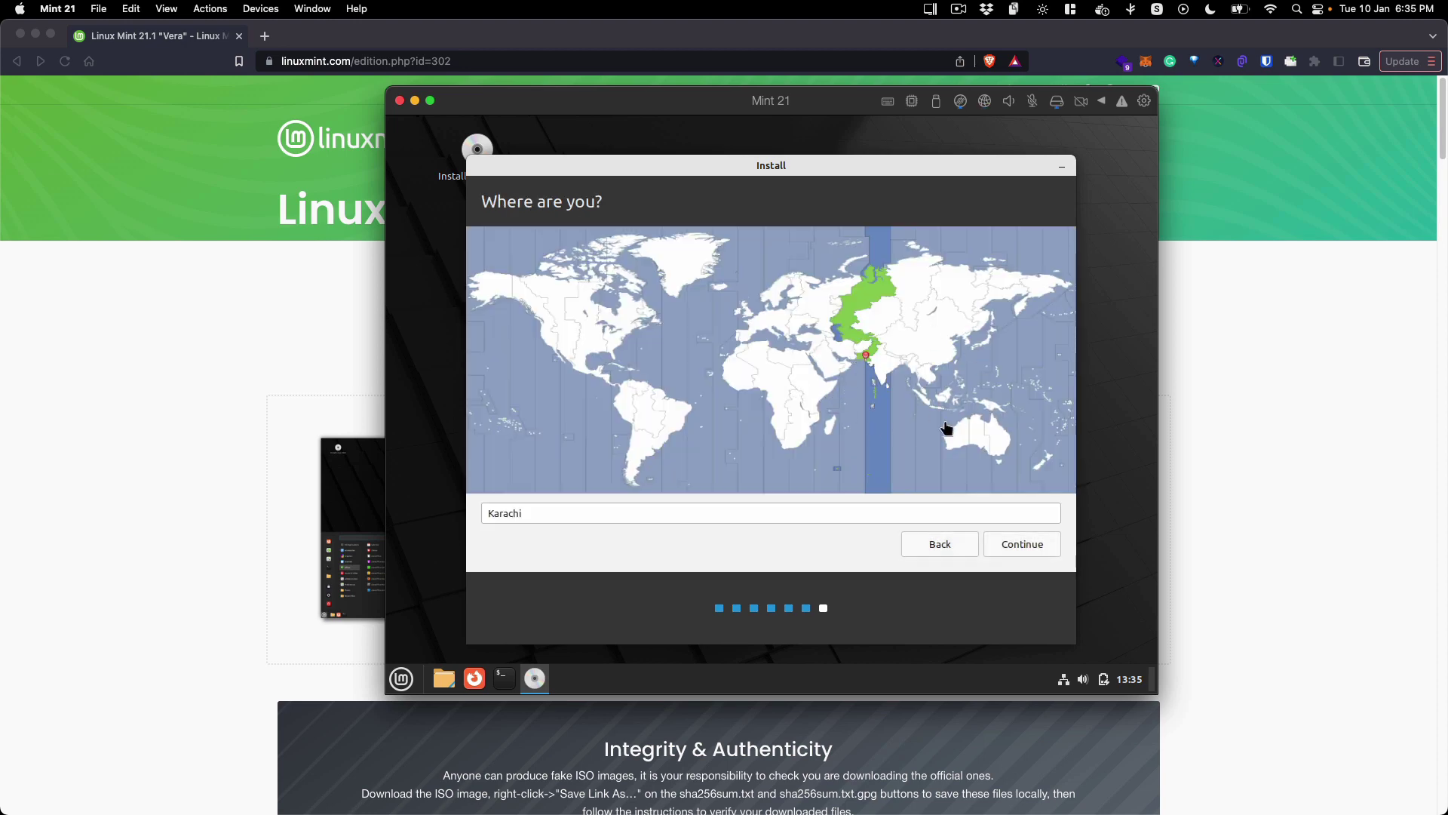
Step: Replace the Karachi location with Islamabad, Pakistan and continue to account setup
click(872, 341)
click(828, 510)
text(isla)
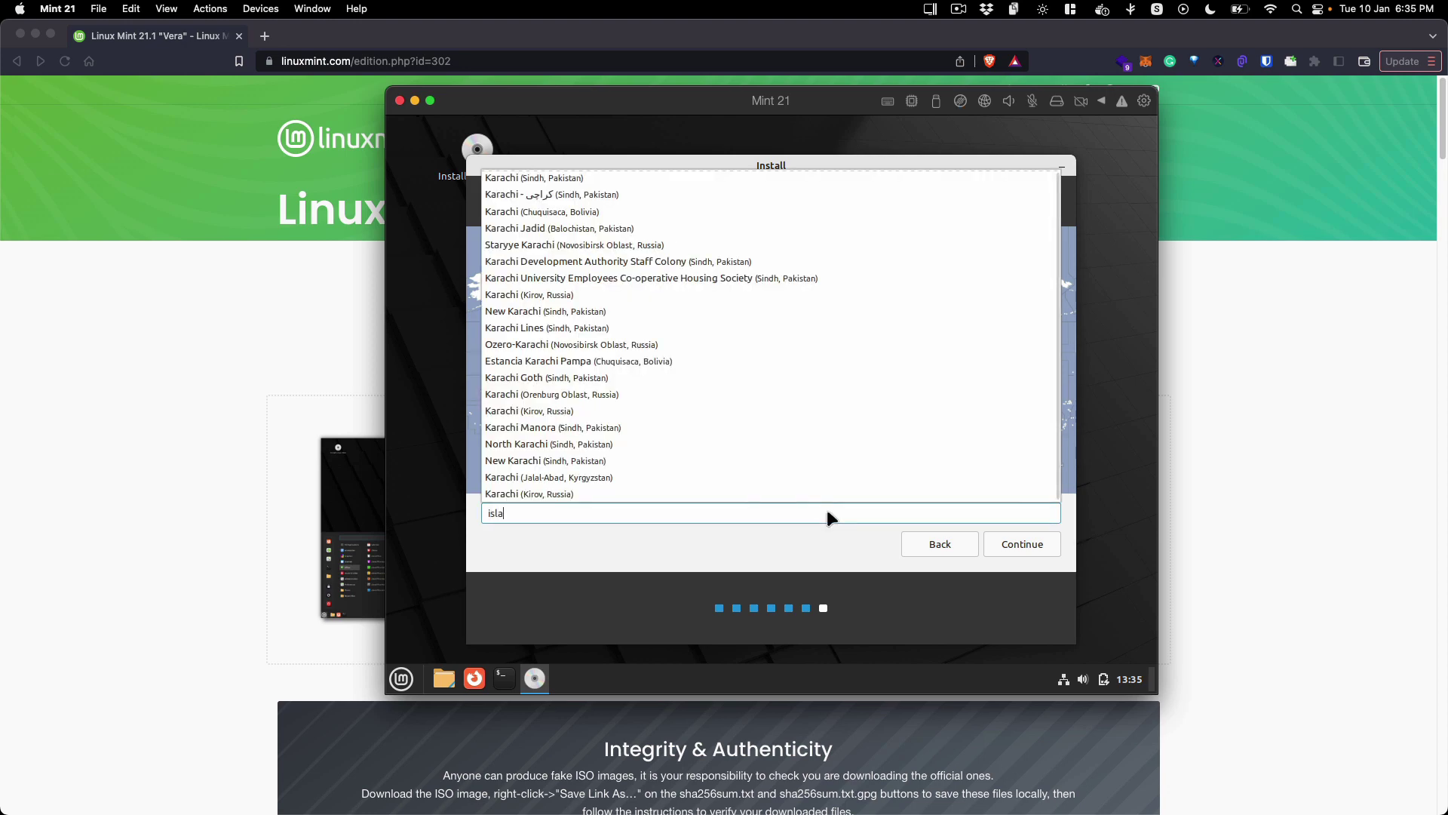
text(mabad)
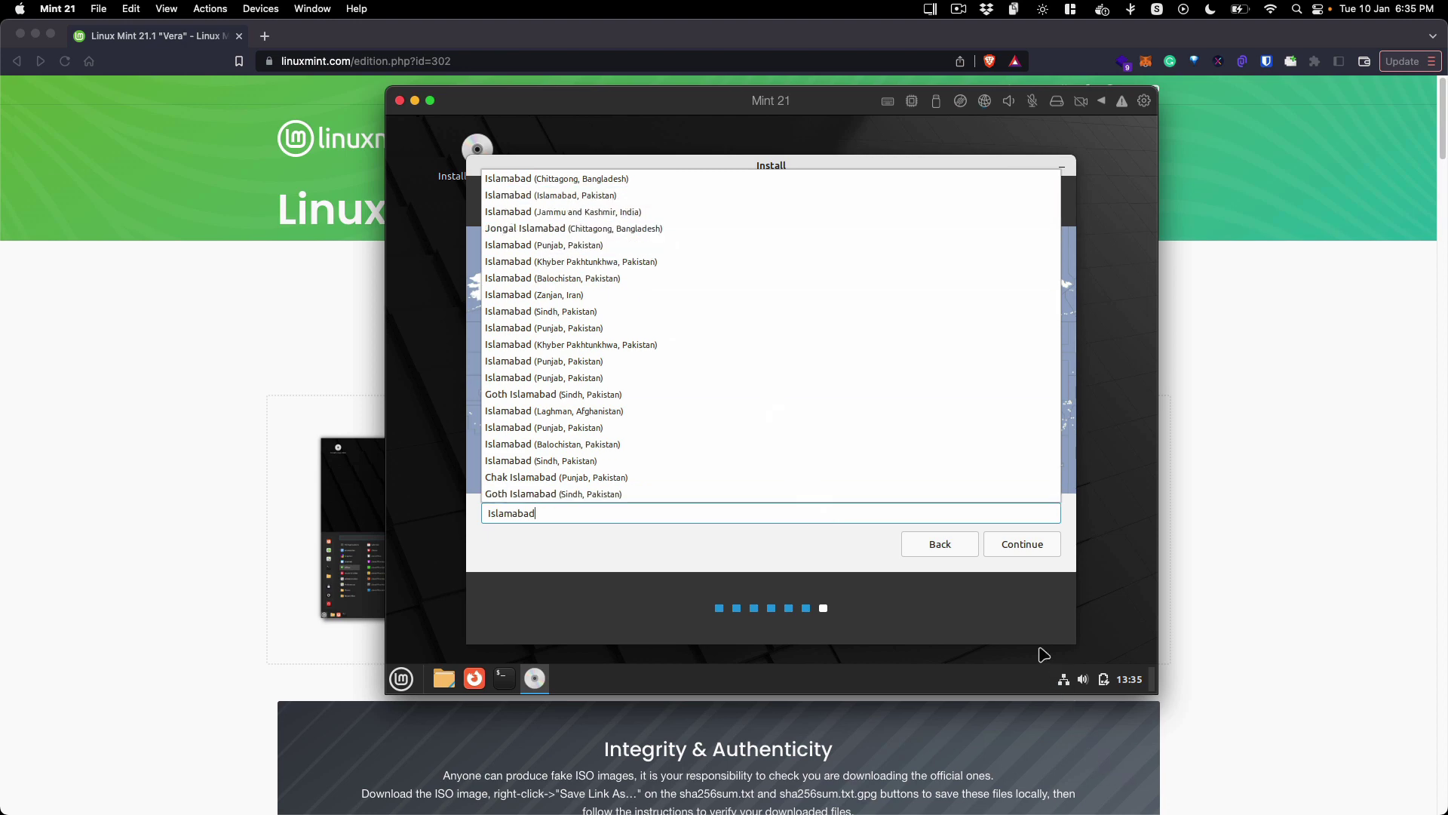
click(1041, 663)
click(1014, 548)
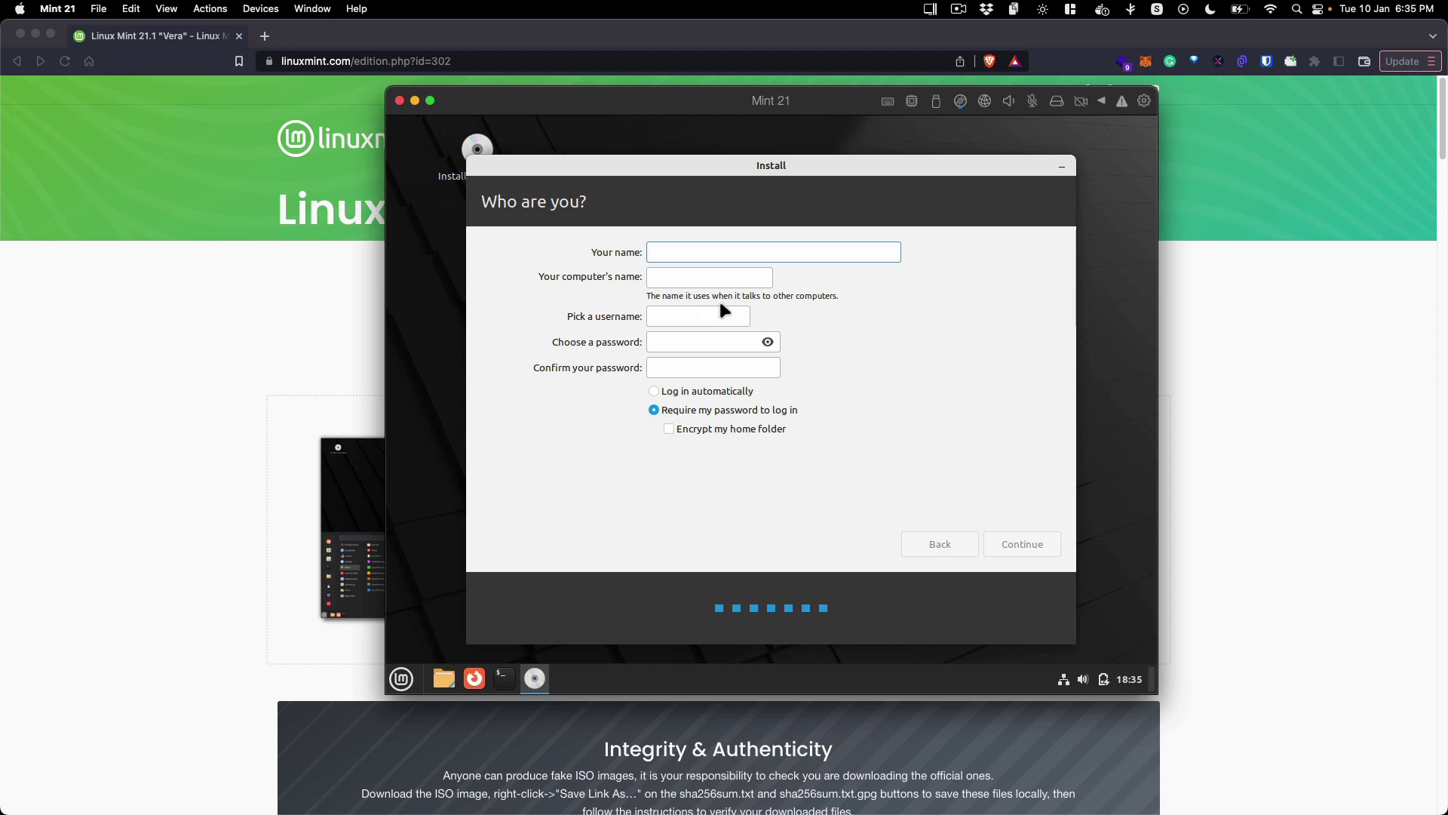
Step: Enter the user's name and replace the default computer name with the same handle
text(m4krm3n)
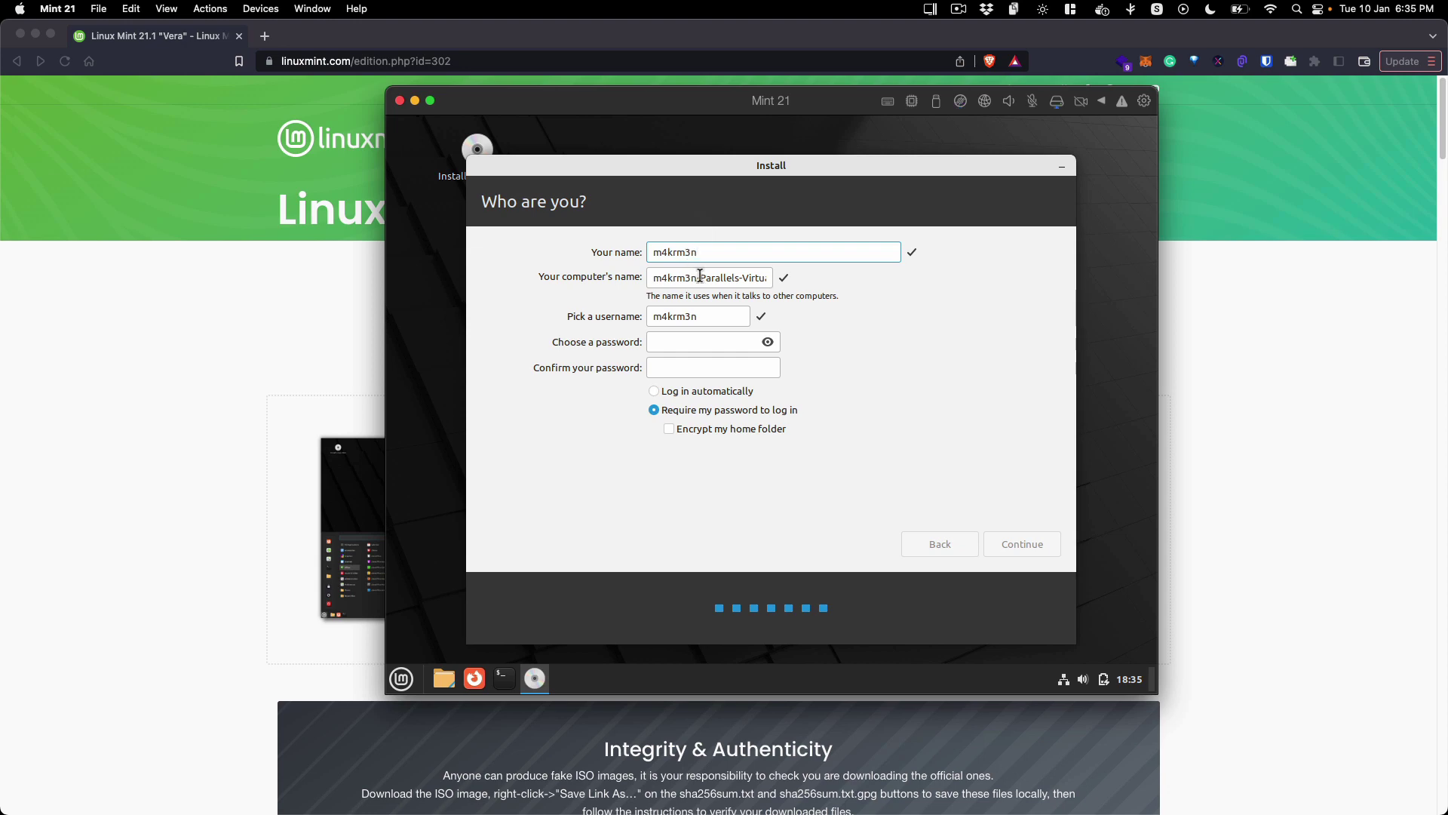
triple_click(700, 277)
text(m4krm3n)
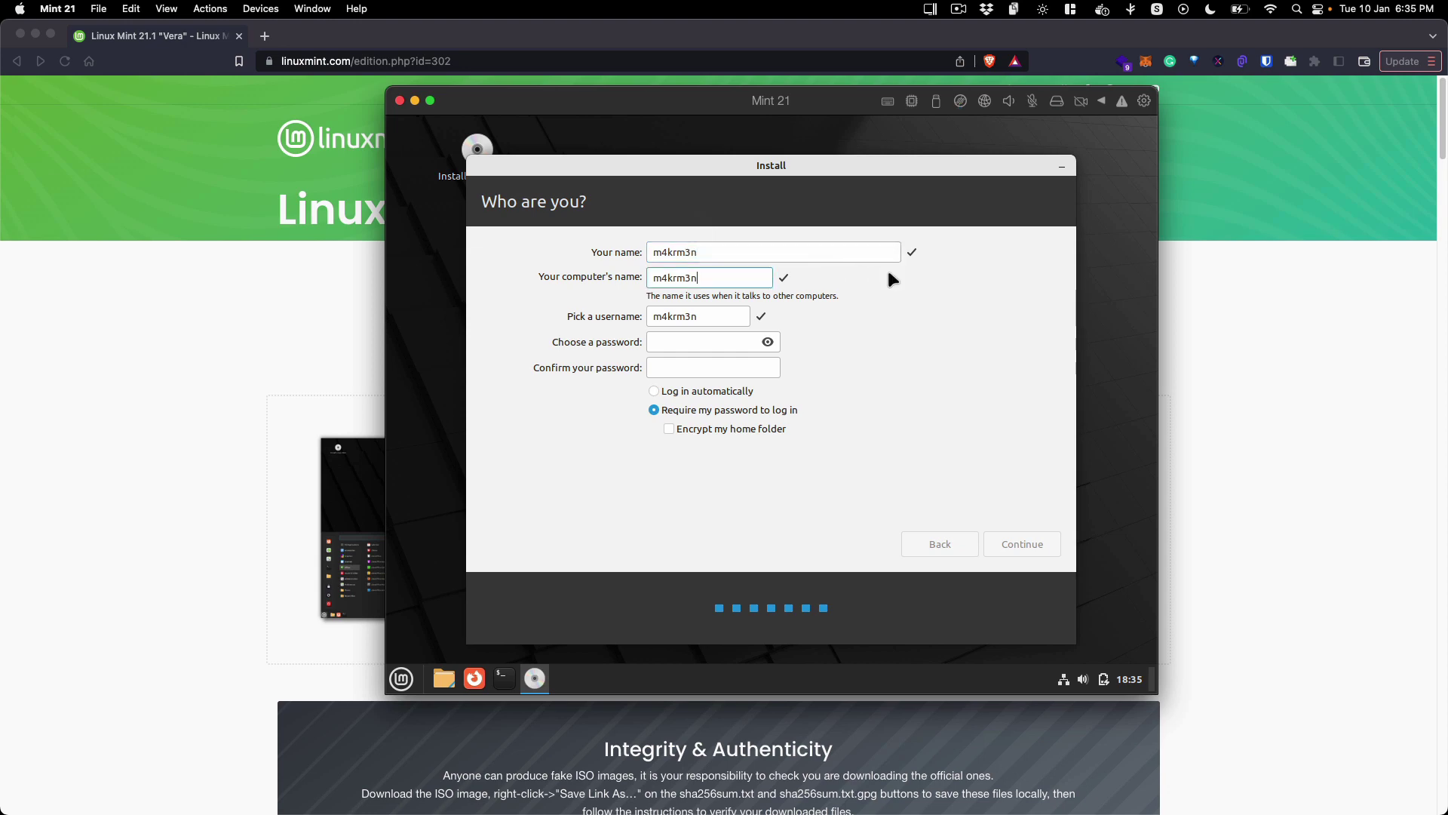
Step: Enter the account password and type it again to confirm
click(677, 343)
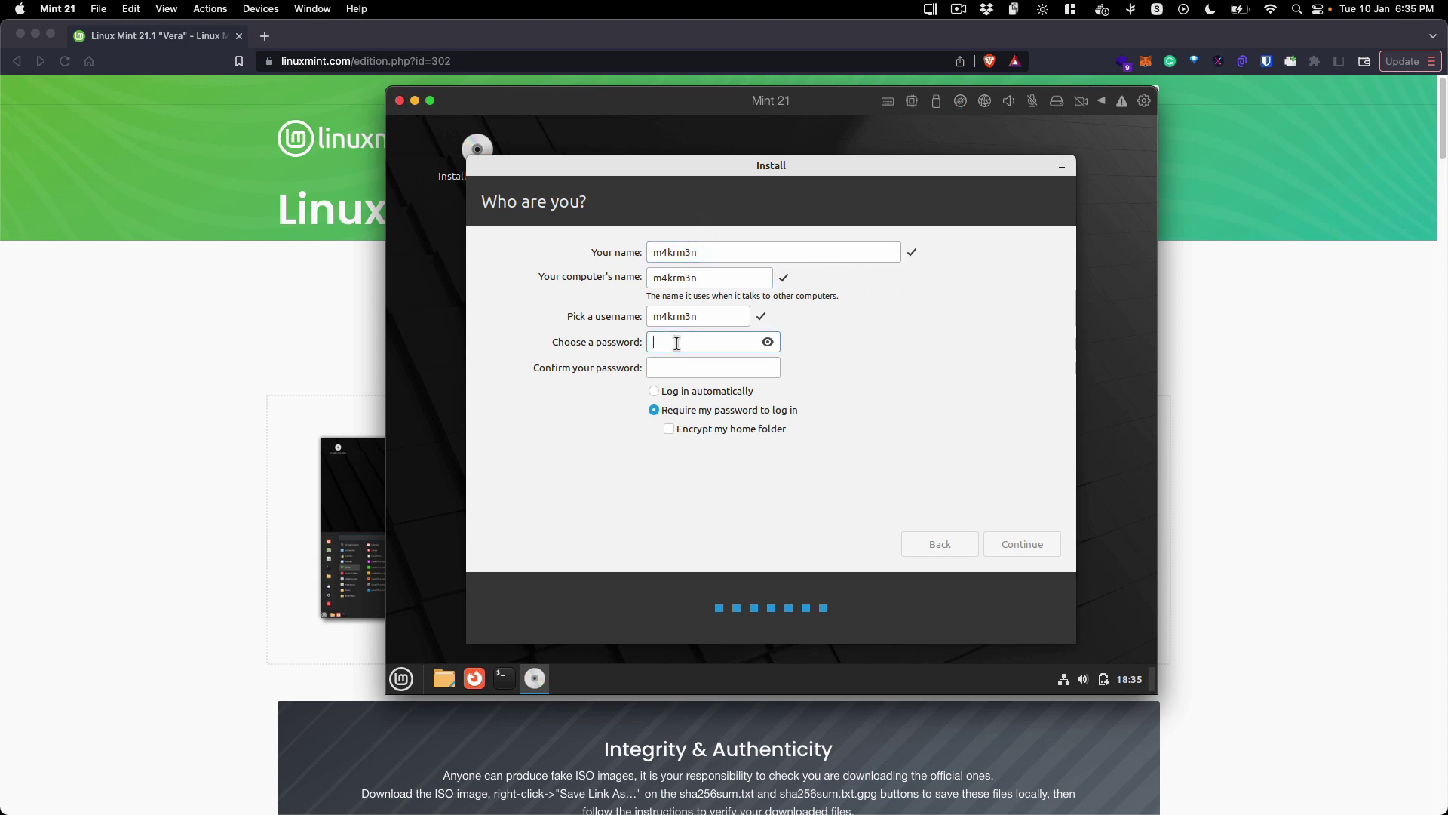
text(****)
key(Tab)
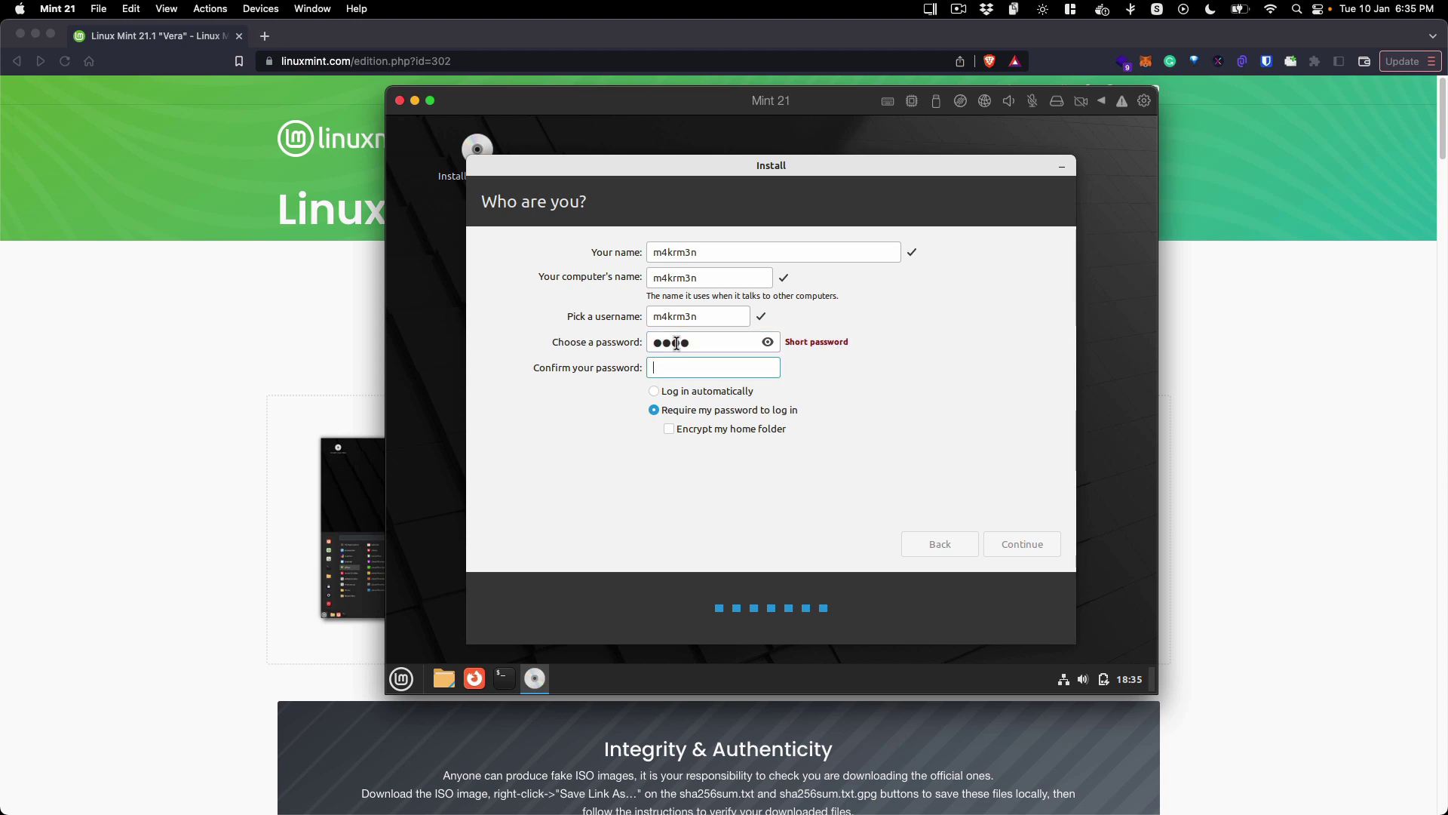
text(****)
Step: Start the installation and expand Copying files to watch the detailed log
click(1021, 543)
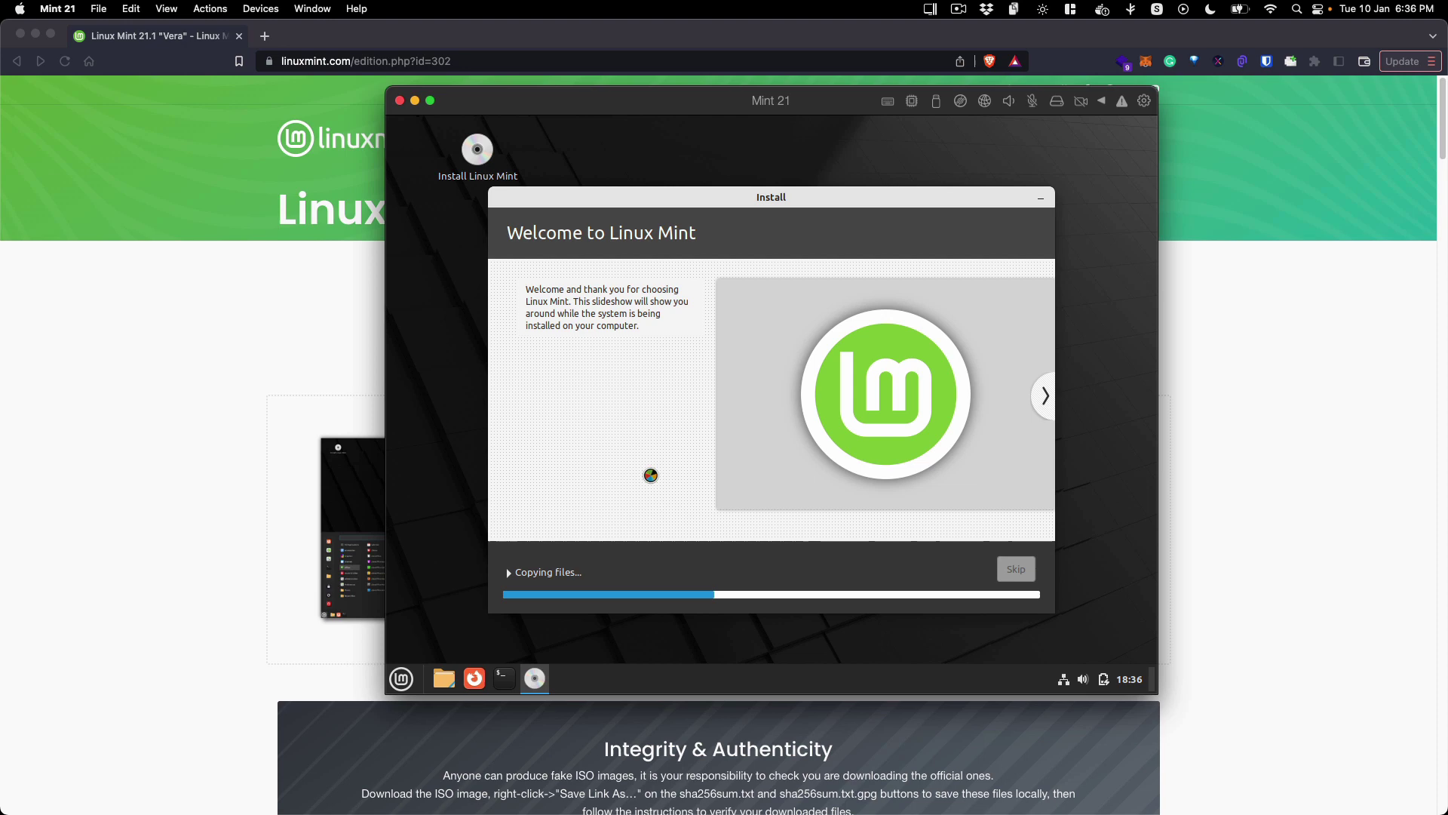
click(513, 574)
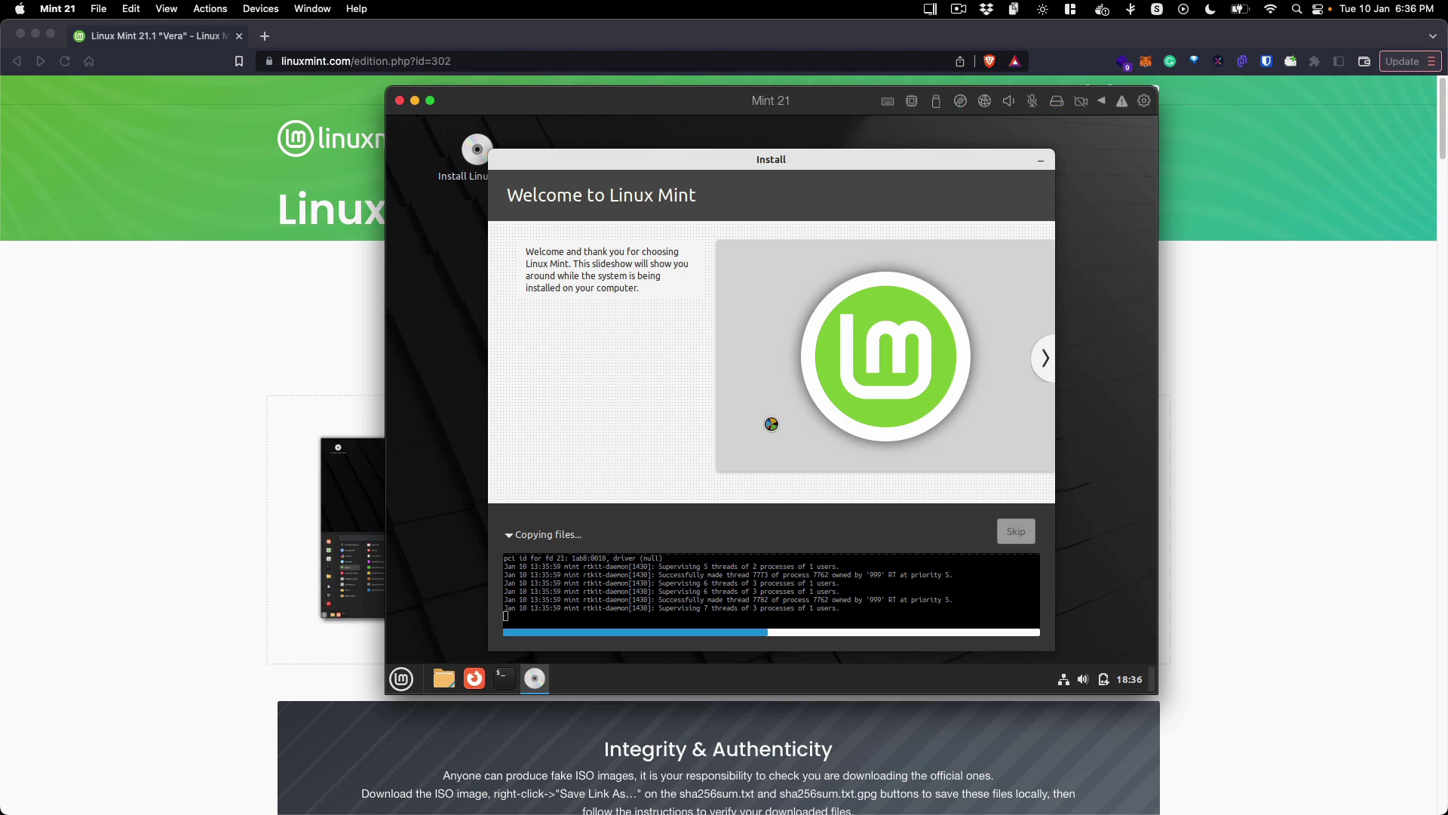
click(957, 9)
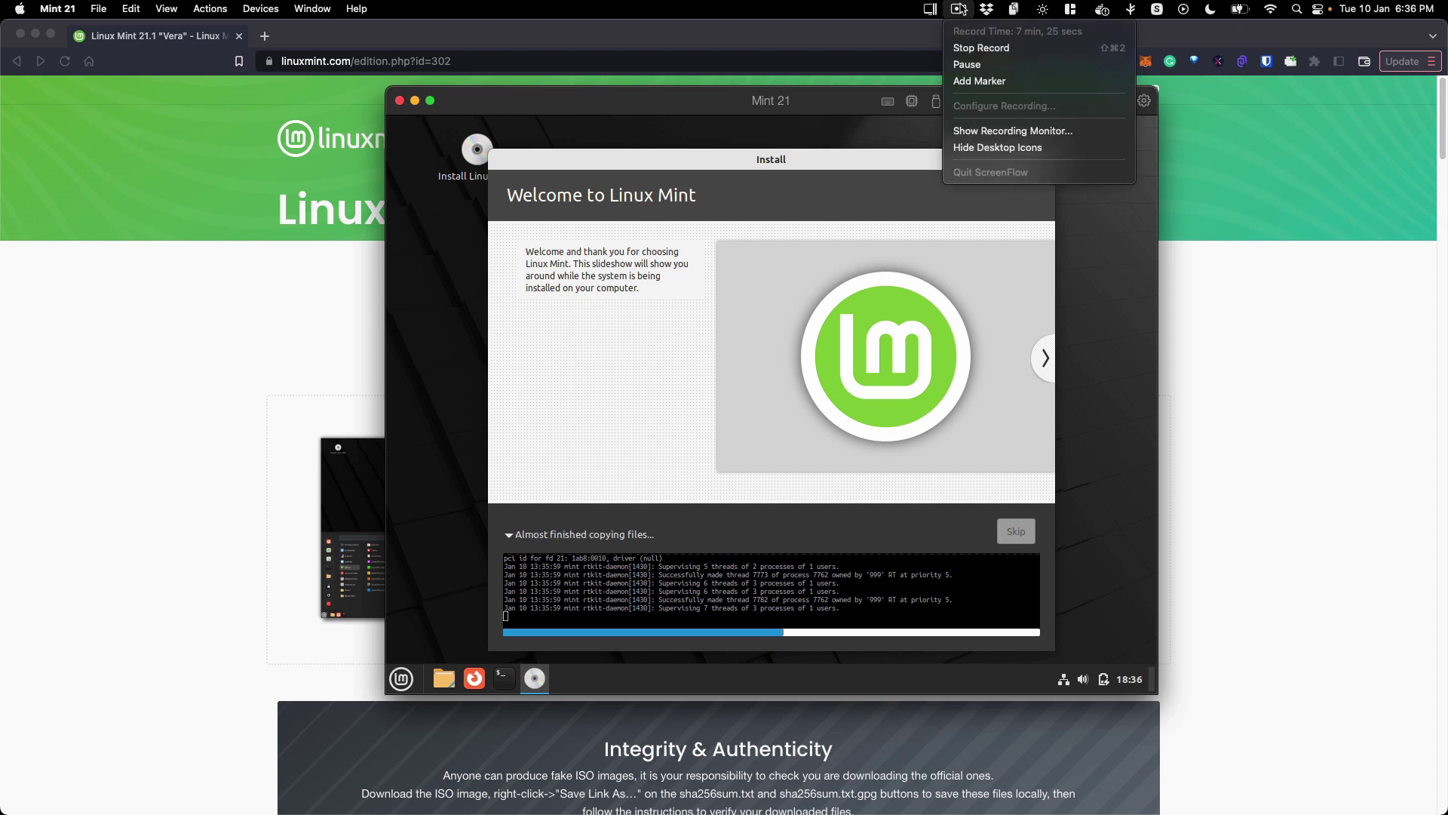
Step: Move the Installation Complete message higher and choose Restart Now
click(969, 65)
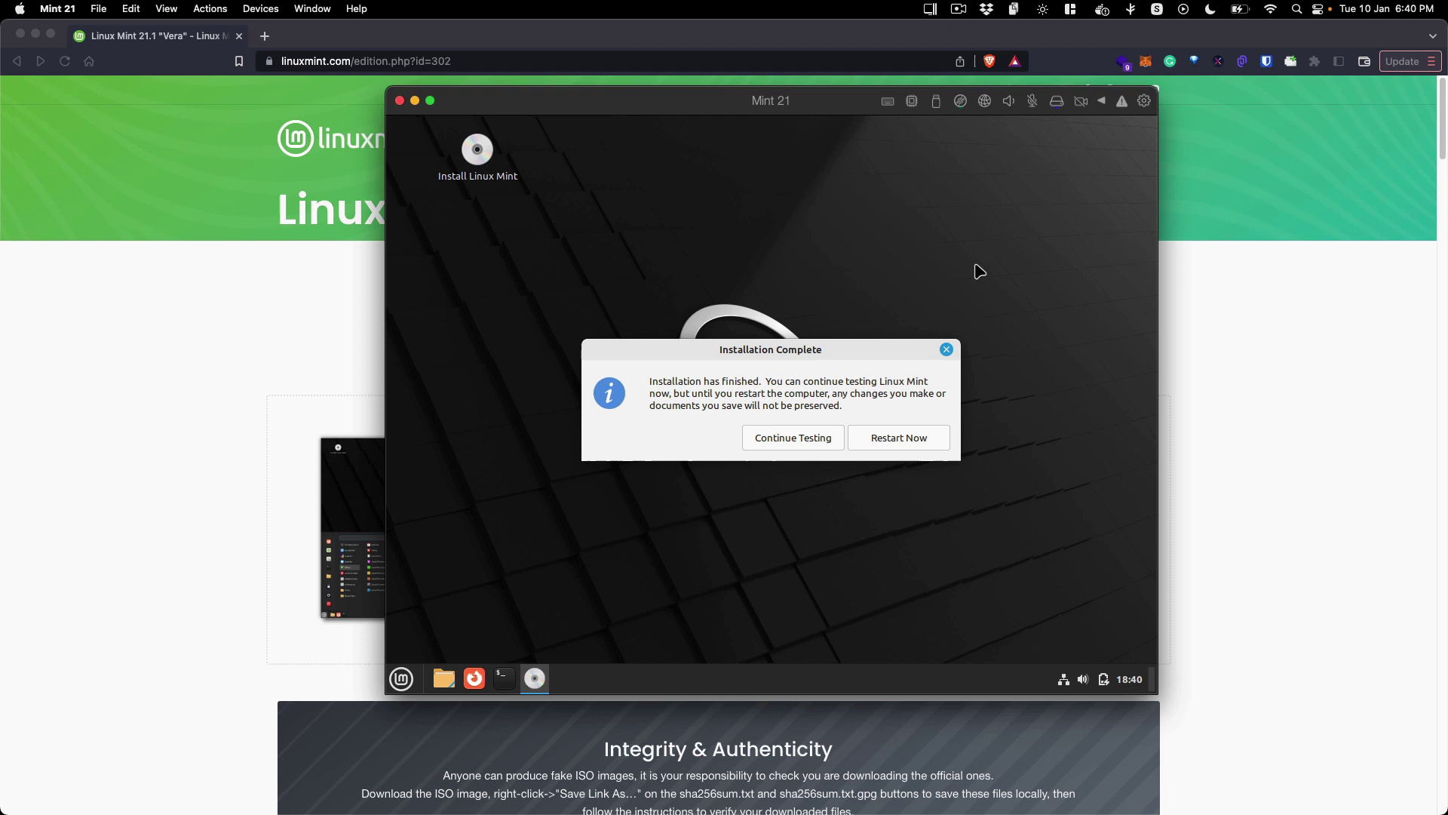
drag(895, 352, 929, 255)
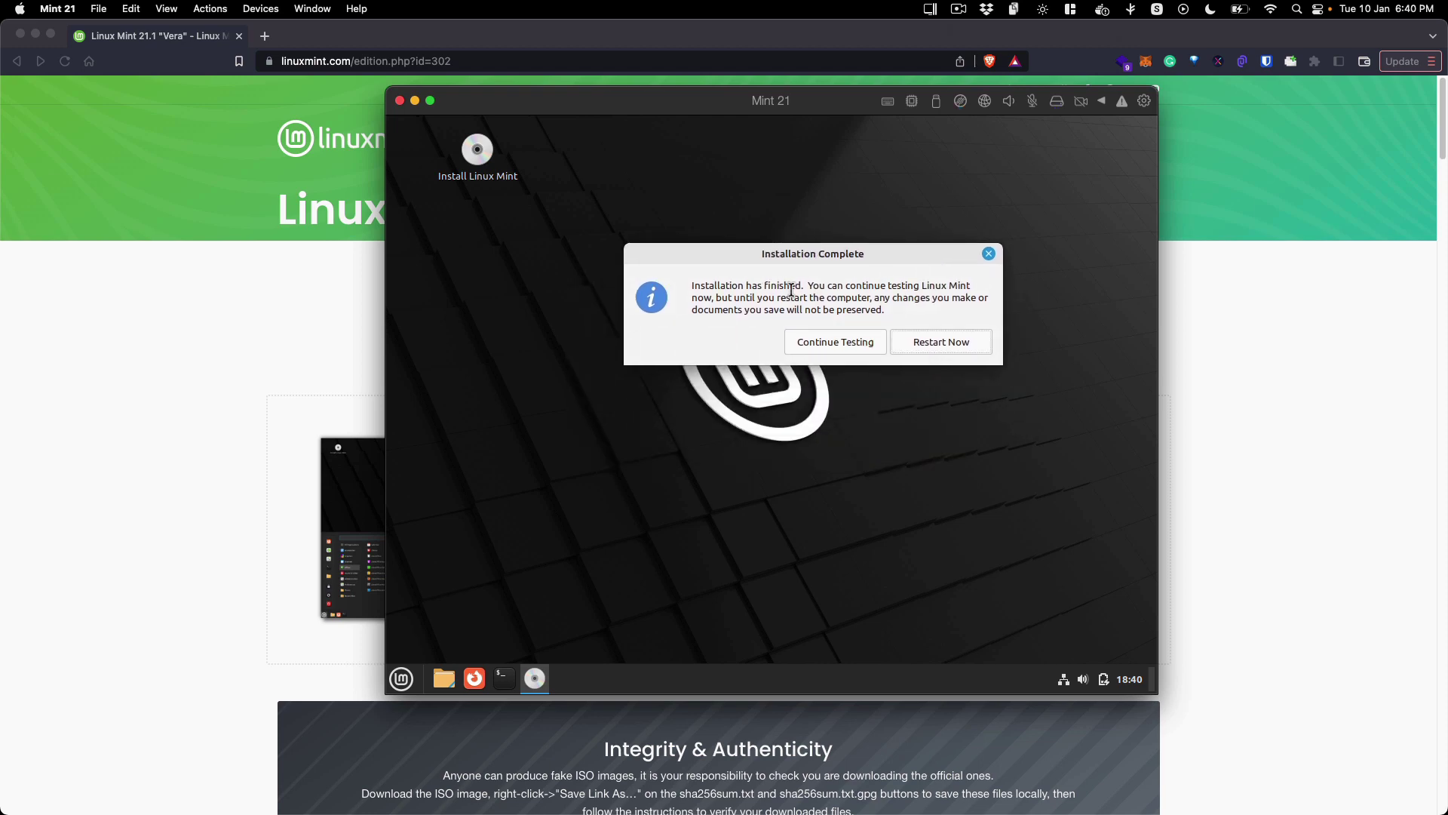
drag(688, 286, 910, 308)
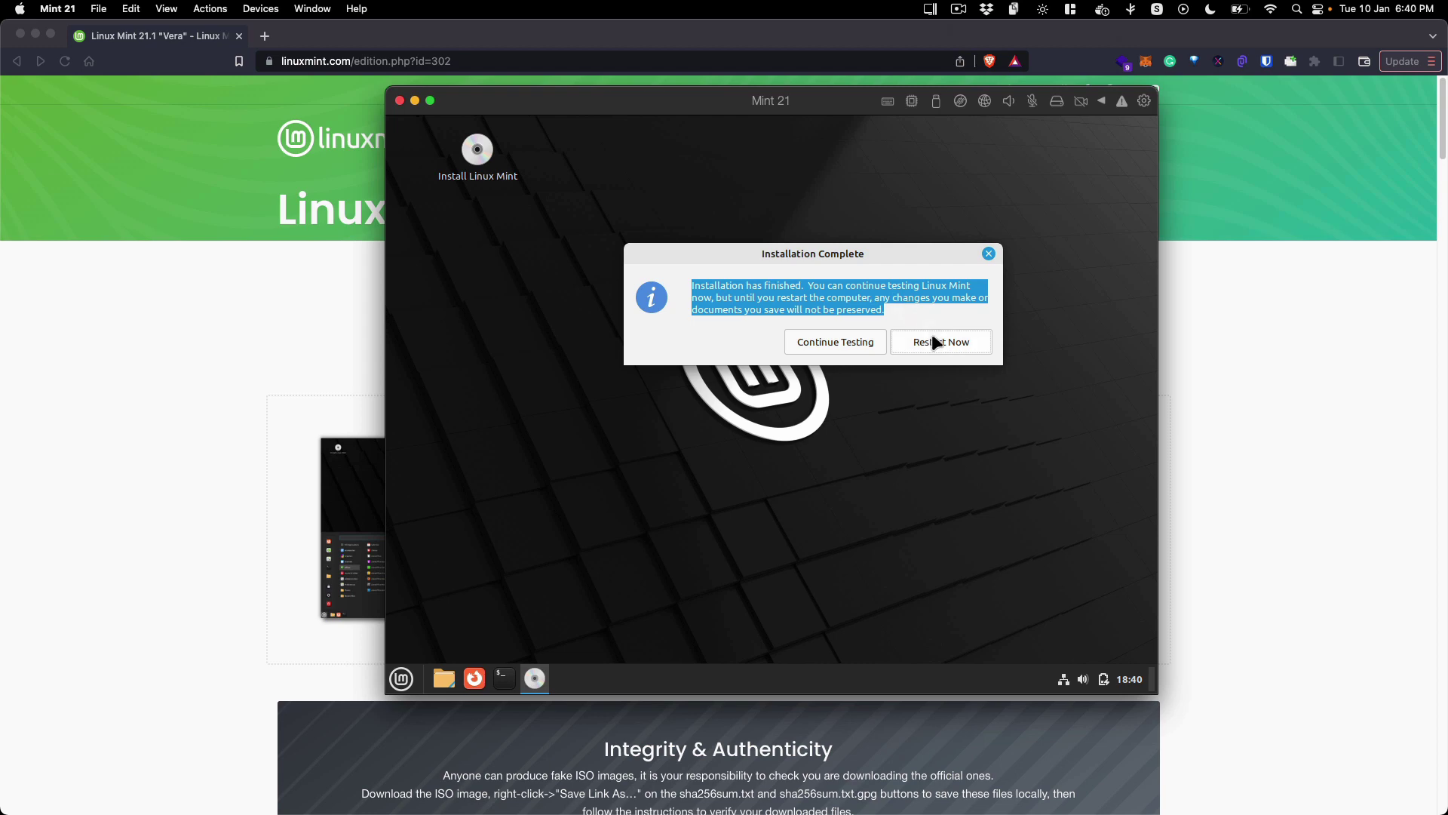
click(888, 314)
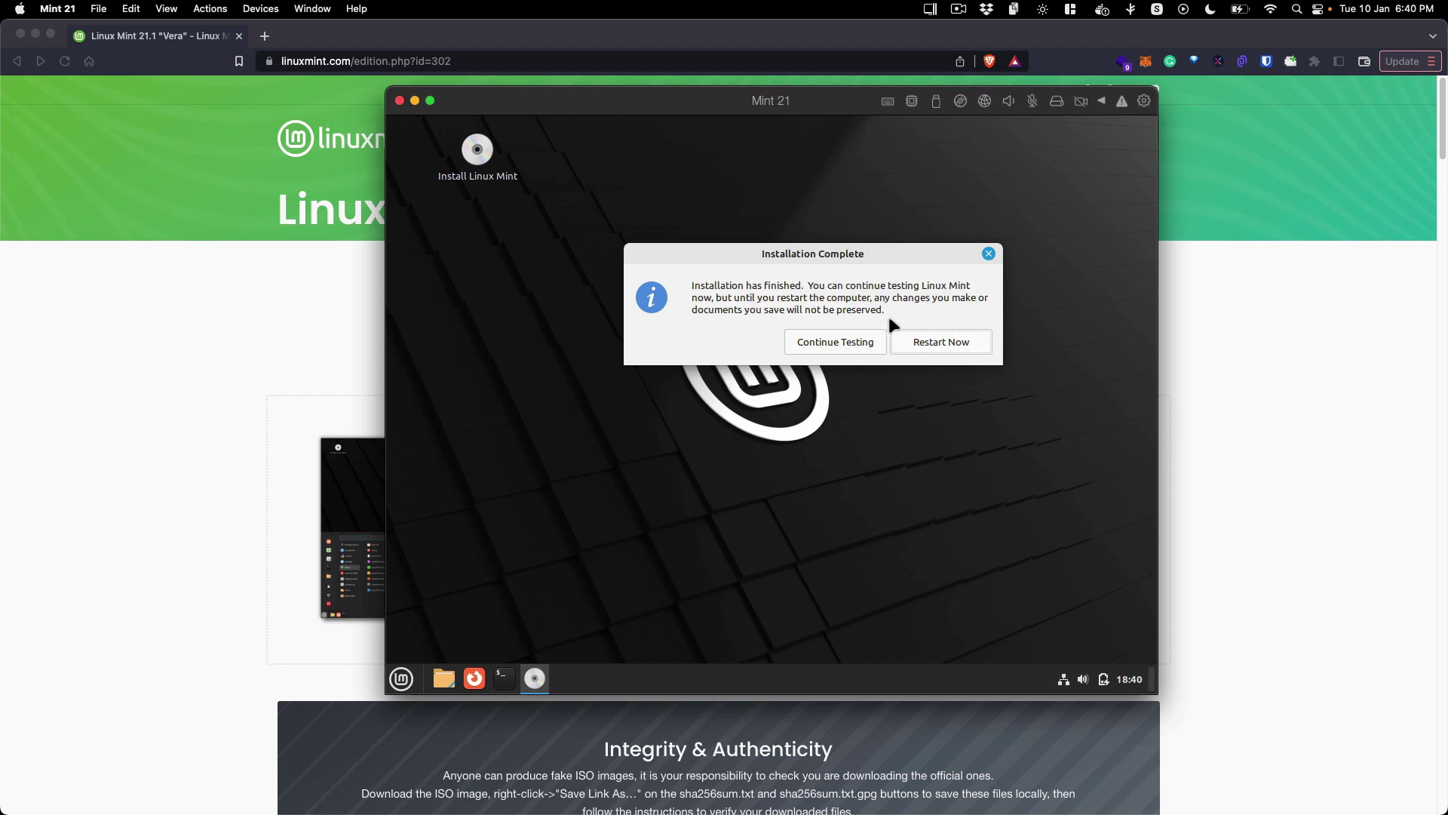
click(929, 336)
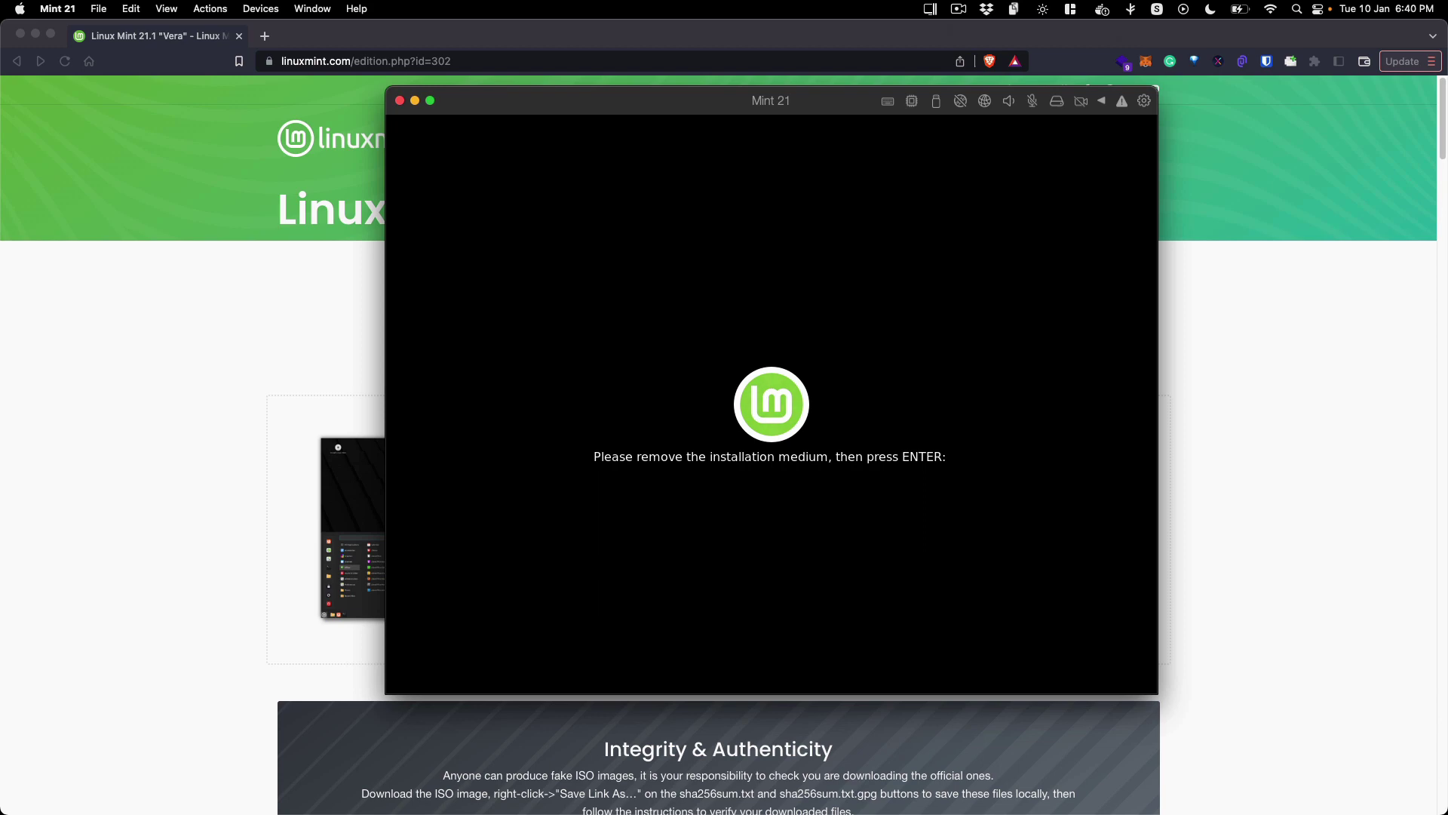
Step: Continue past the remove-installation-medium prompt and shift the VM window slightly left
key(Return)
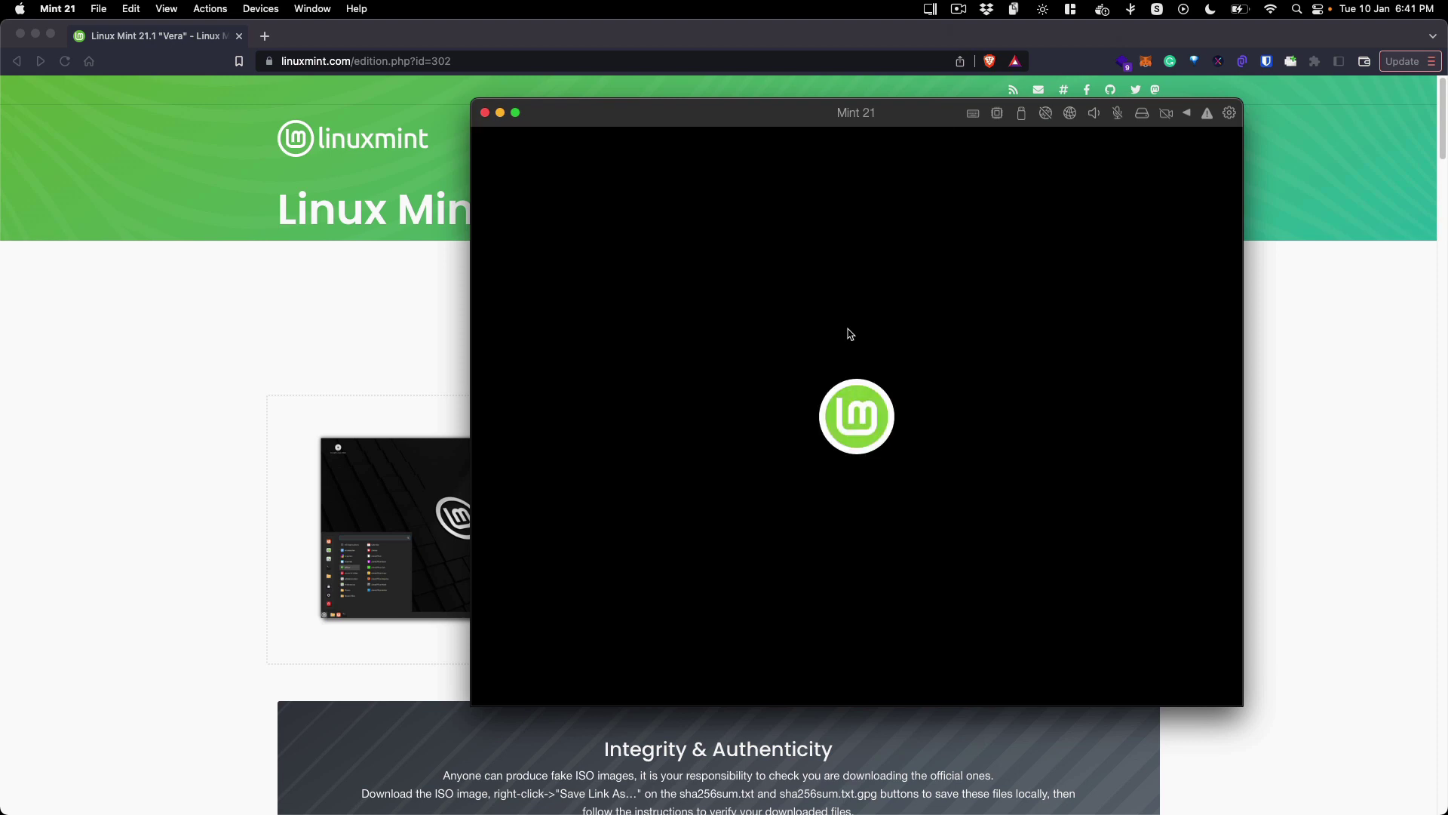
drag(909, 117, 864, 122)
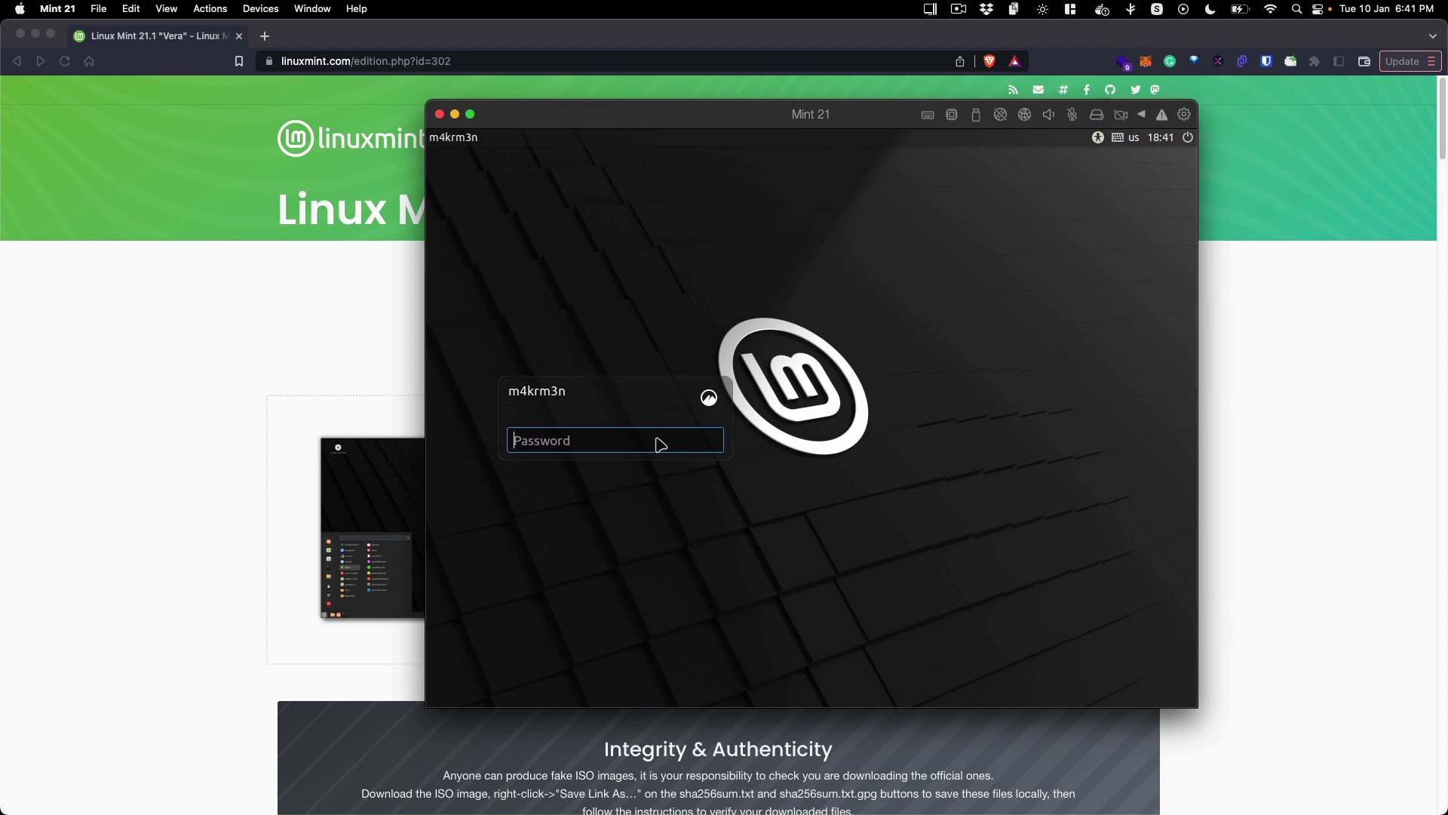
Step: Log in with the account password and dismiss the network connection notice
text(•••••)
key(Return)
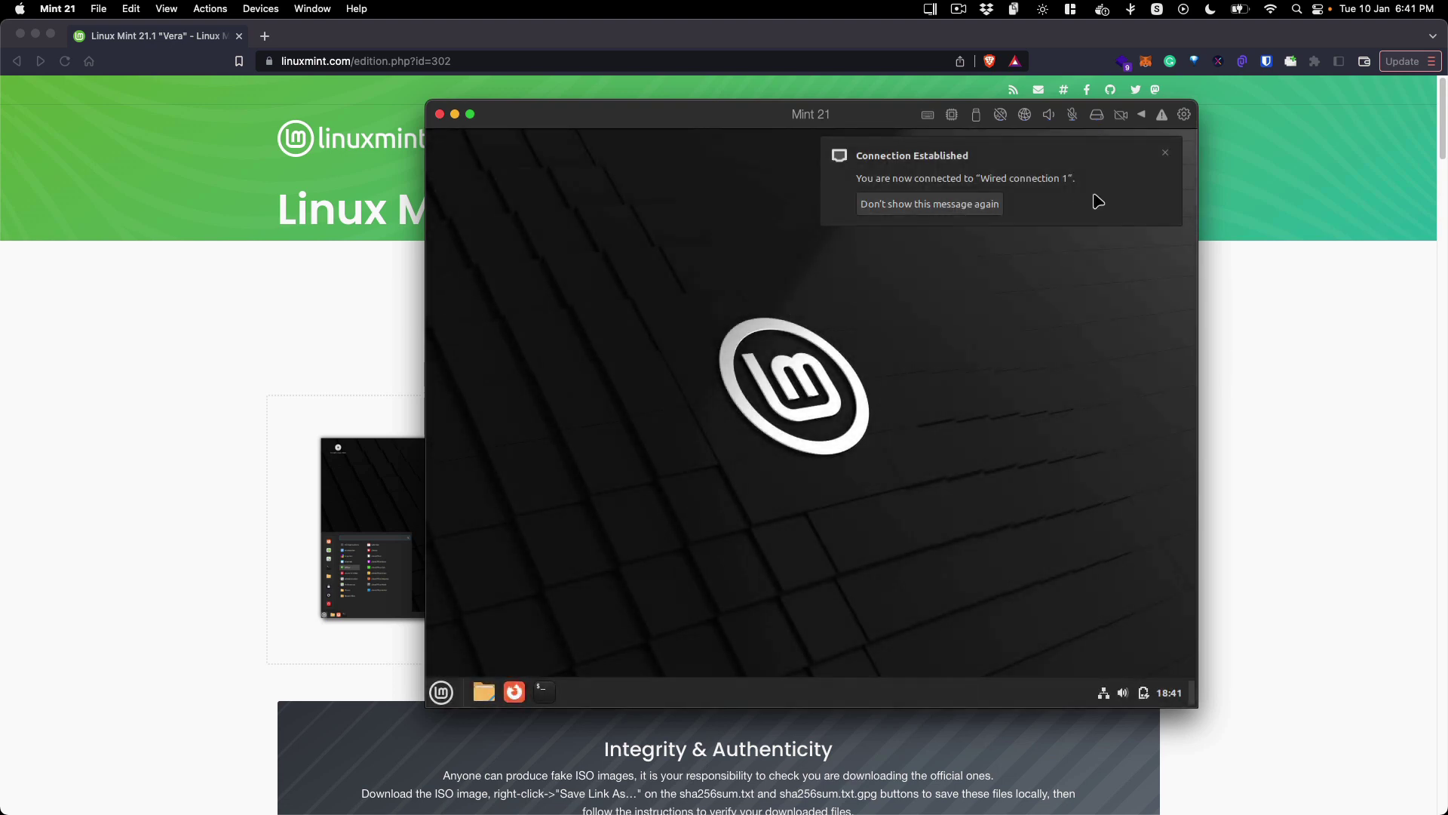
click(1166, 156)
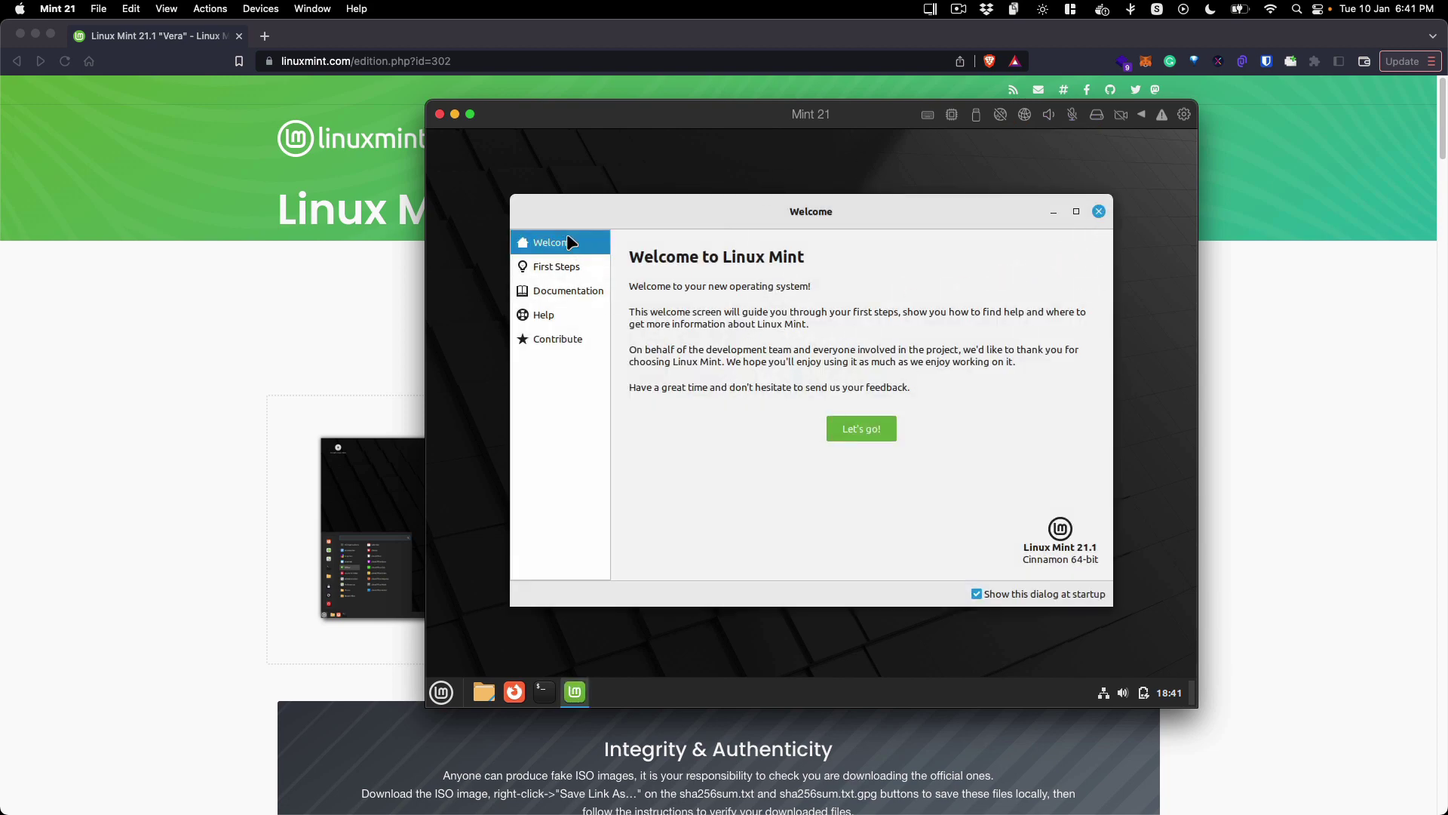
Step: Browse the Welcome screen's First Steps, Documentation and Contribute pages, ending on Welcome
click(560, 264)
click(569, 293)
click(560, 340)
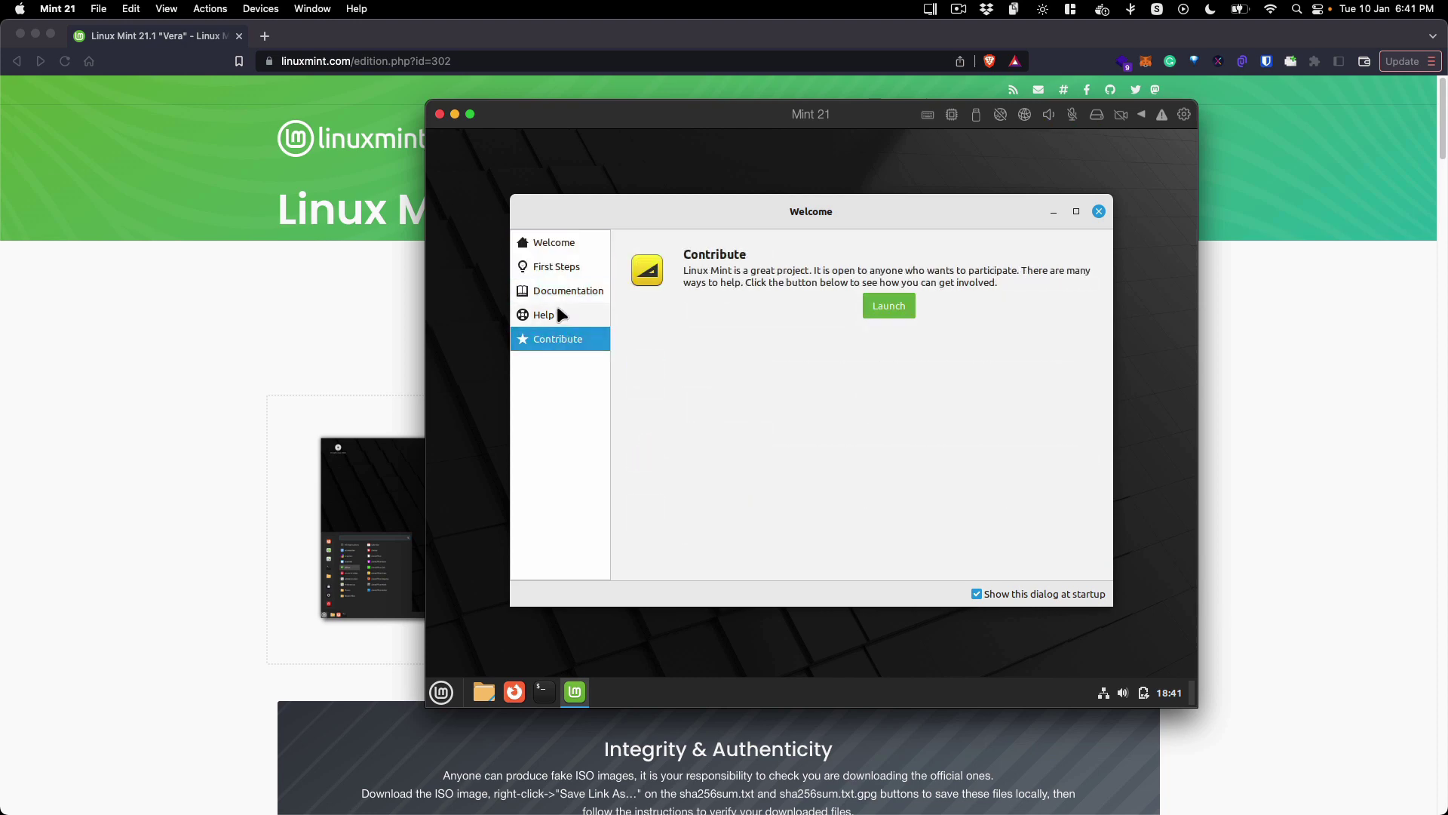
click(558, 293)
click(562, 266)
click(580, 241)
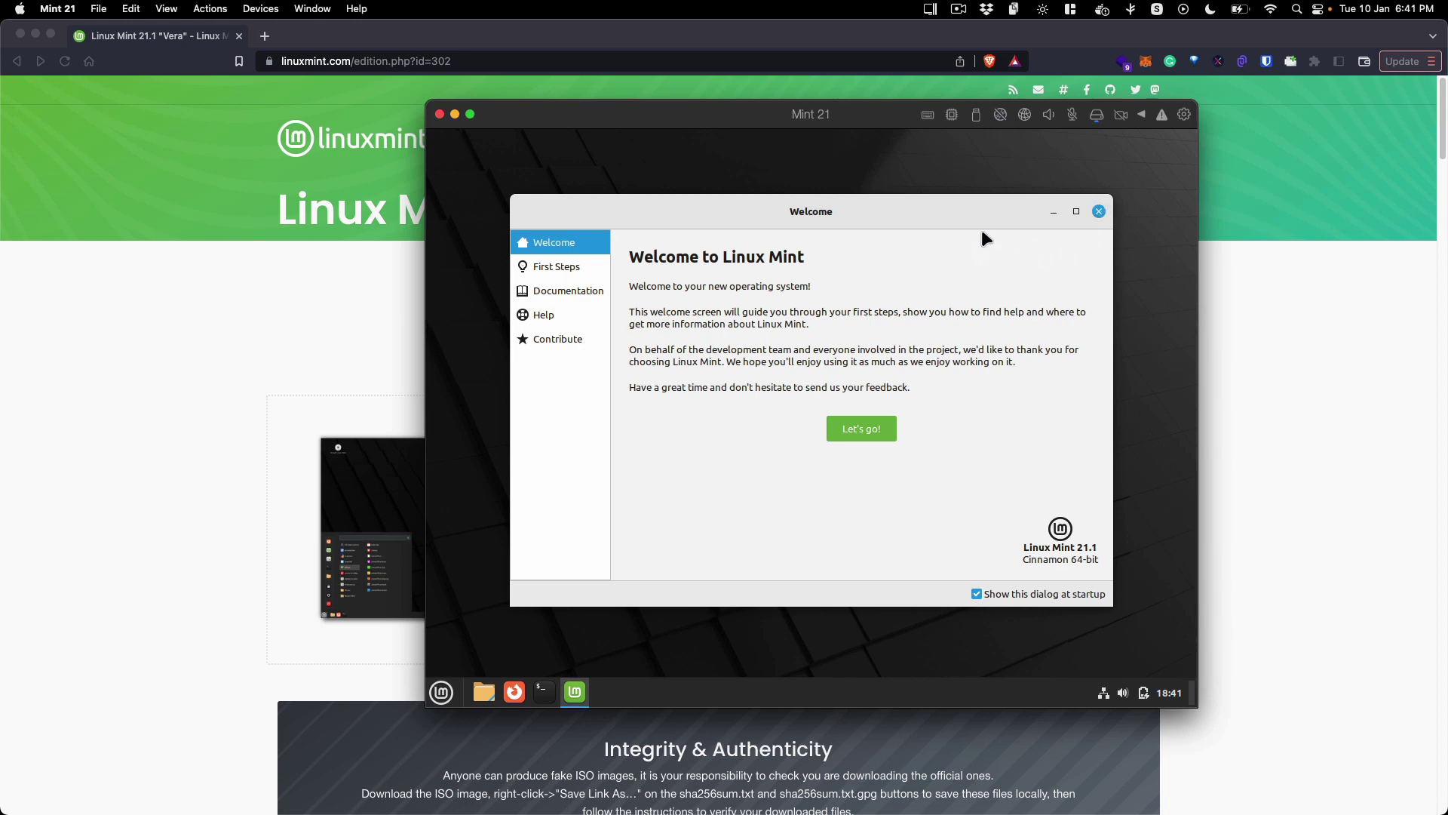
Step: Close the Welcome screen and look through the empty Desktop, Documents and Pictures folders
click(1098, 211)
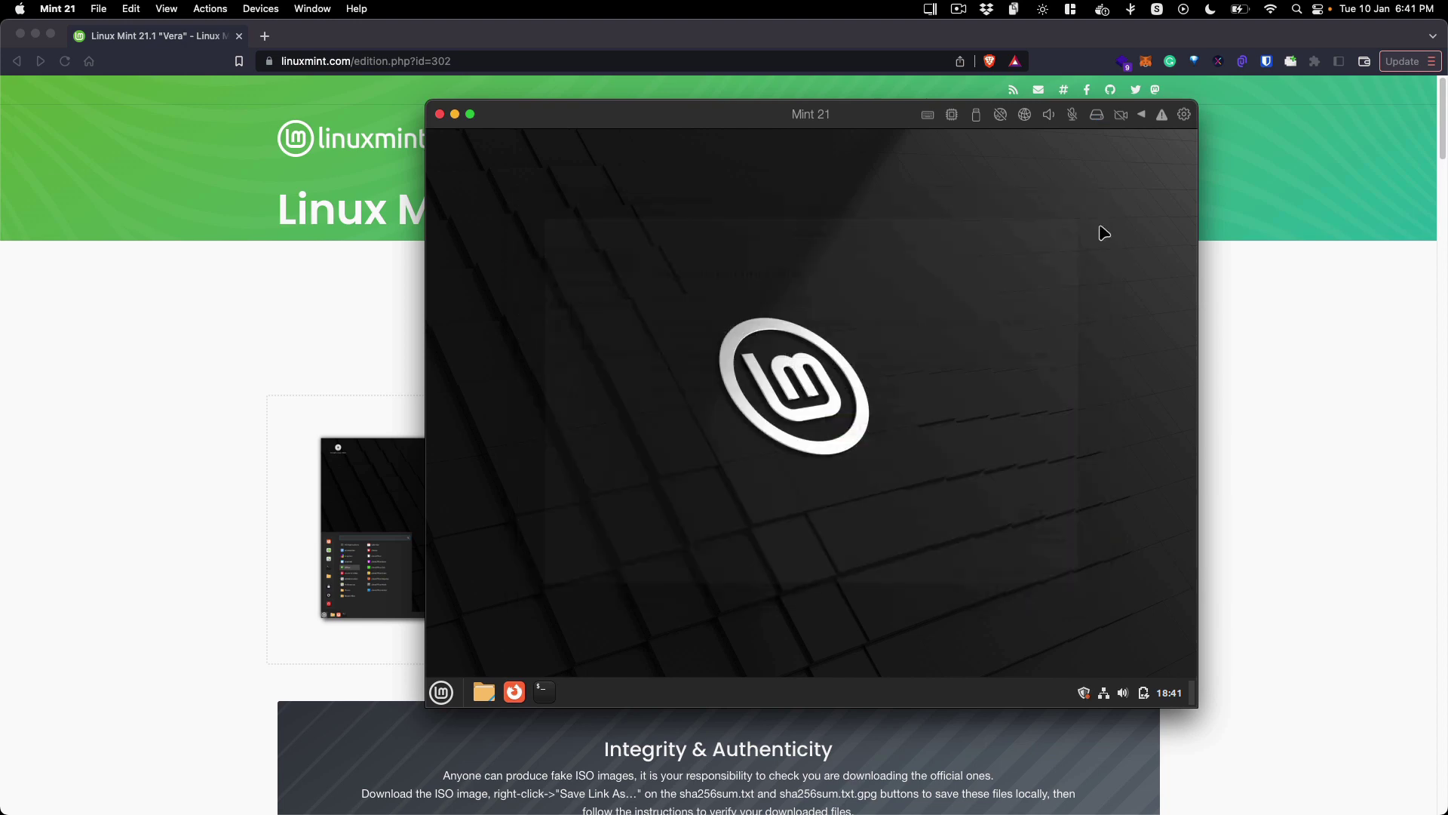
click(485, 693)
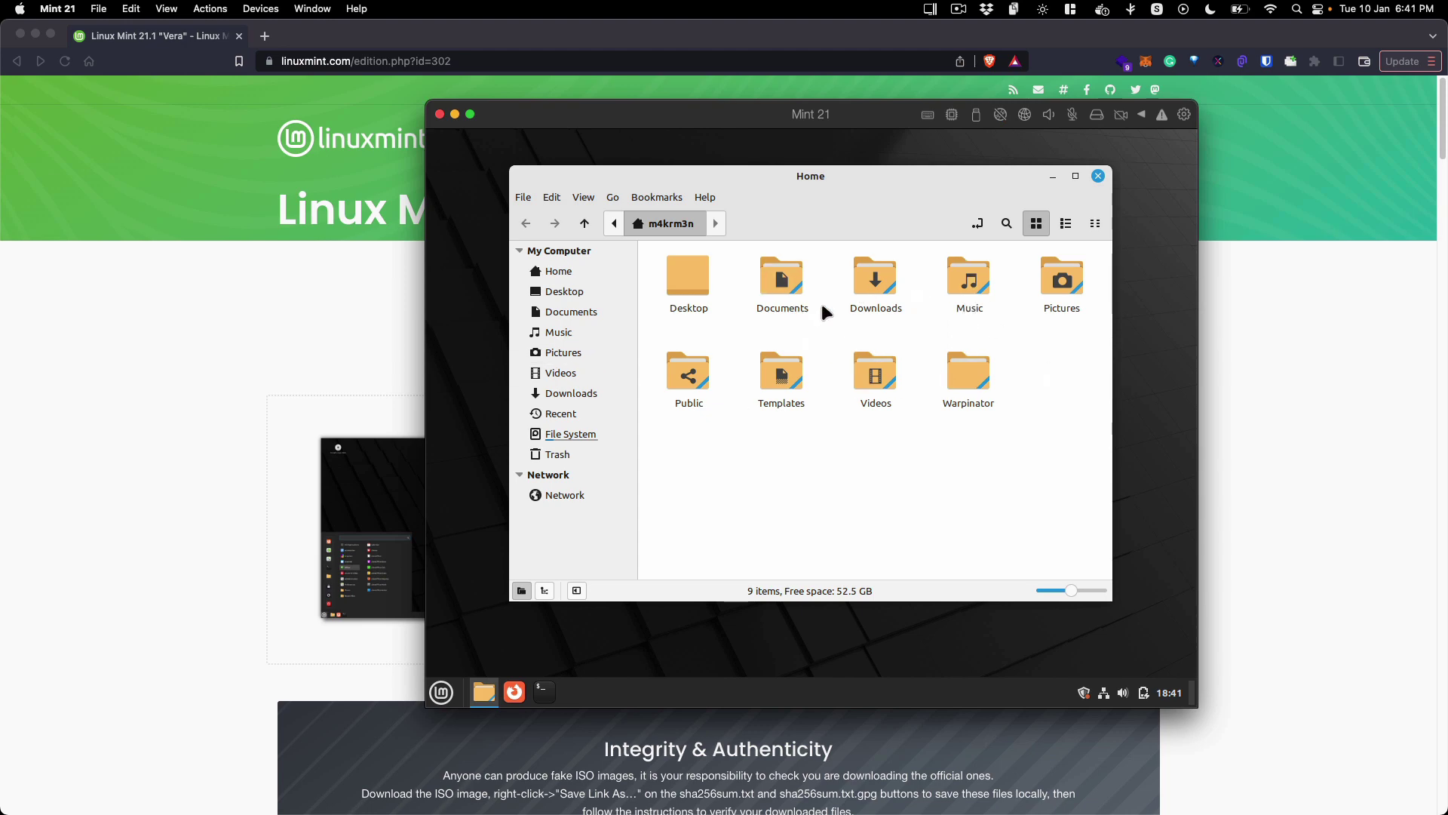
drag(862, 180, 864, 184)
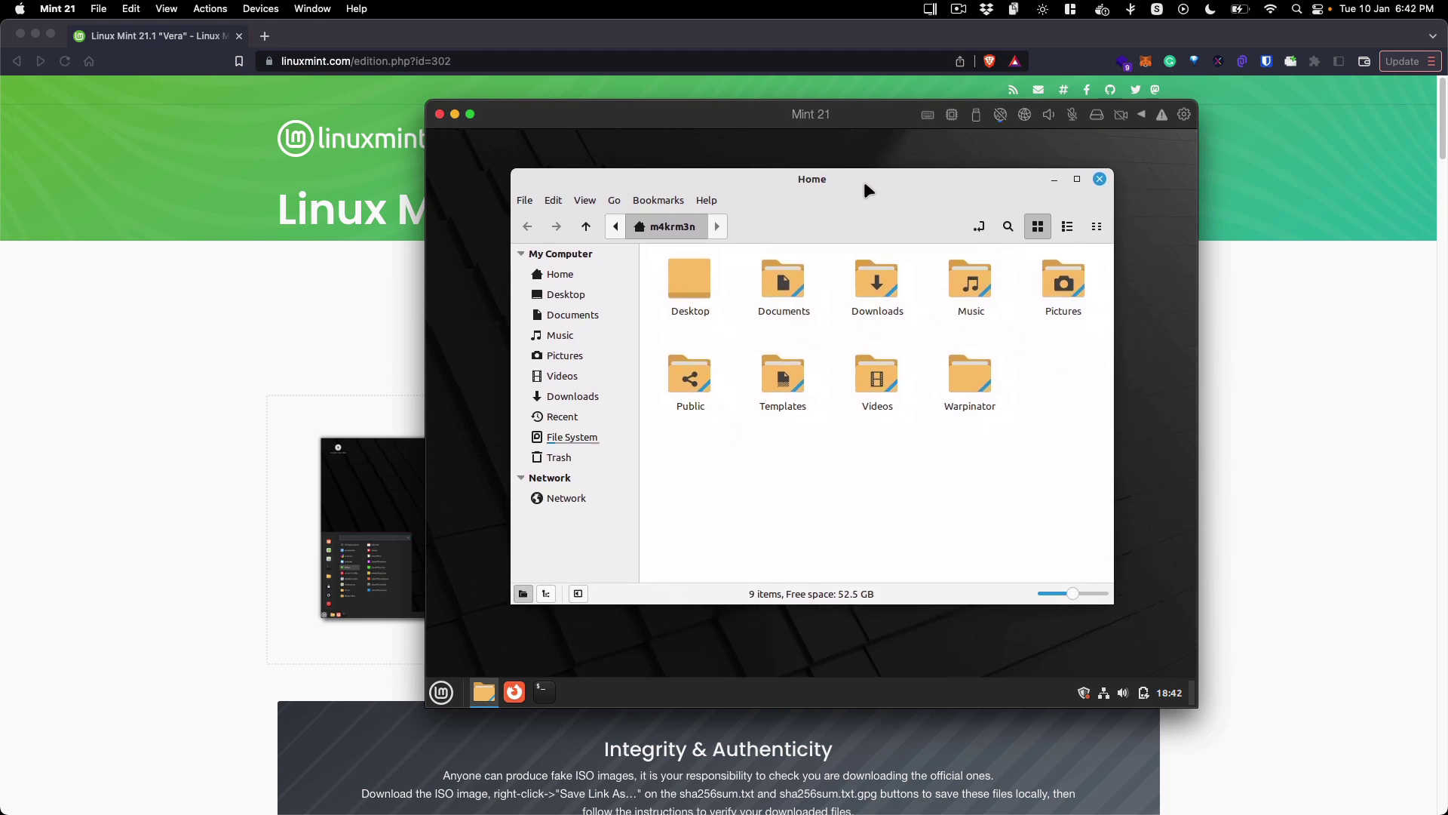
click(577, 302)
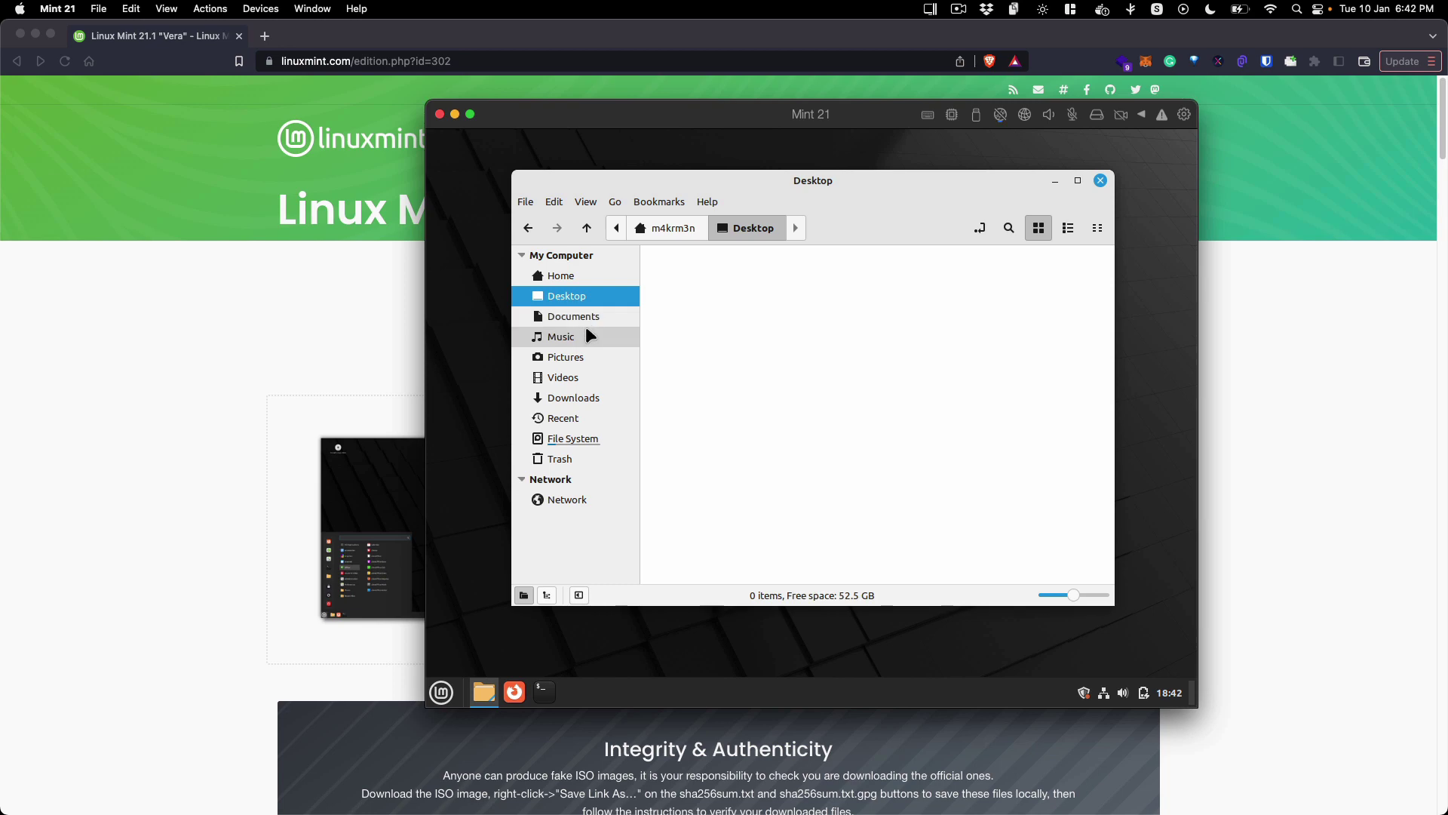
click(581, 316)
click(589, 355)
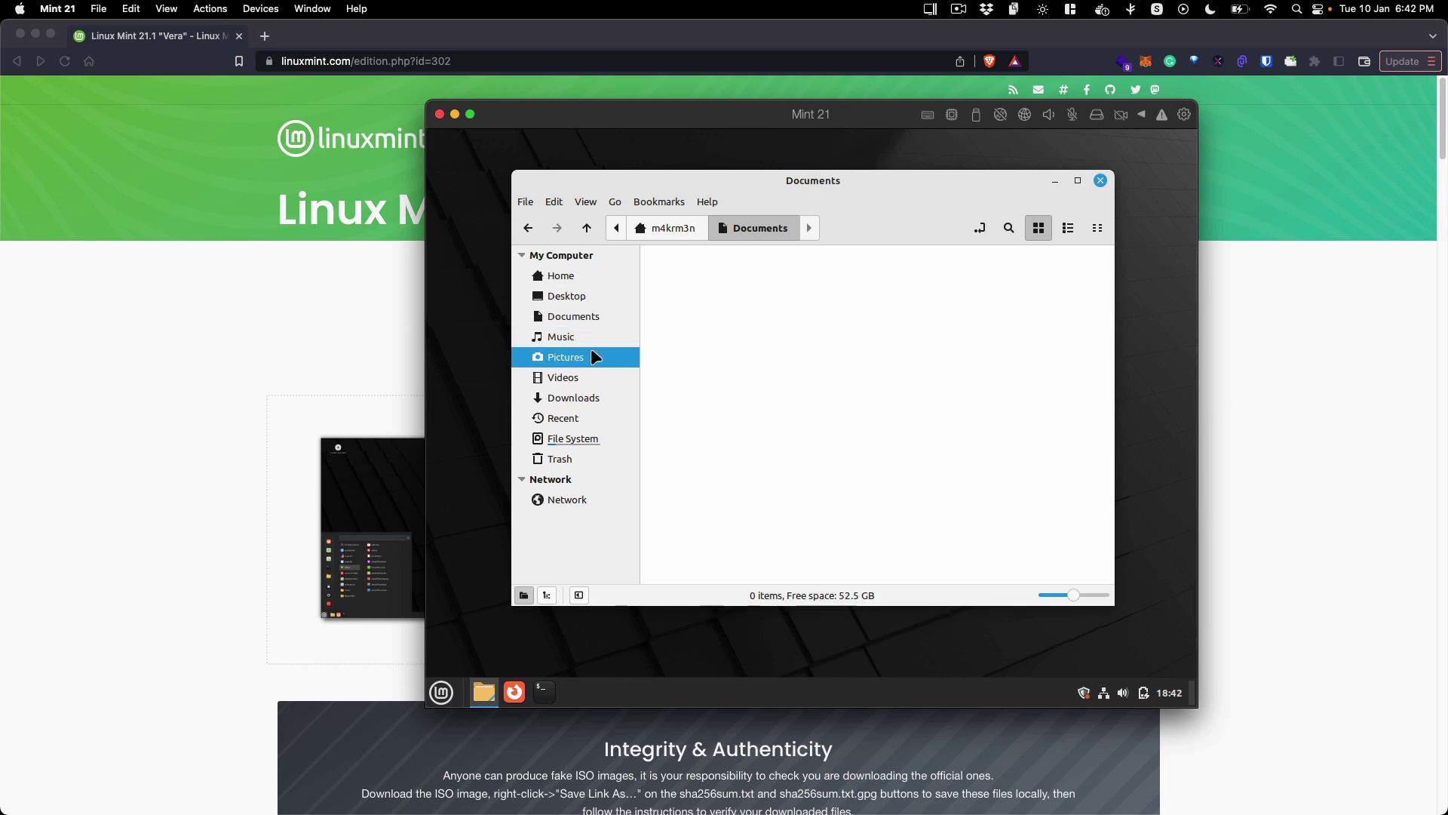
Step: Close the file manager and dismiss the desktop context menu
click(1099, 181)
right_click(872, 282)
click(817, 296)
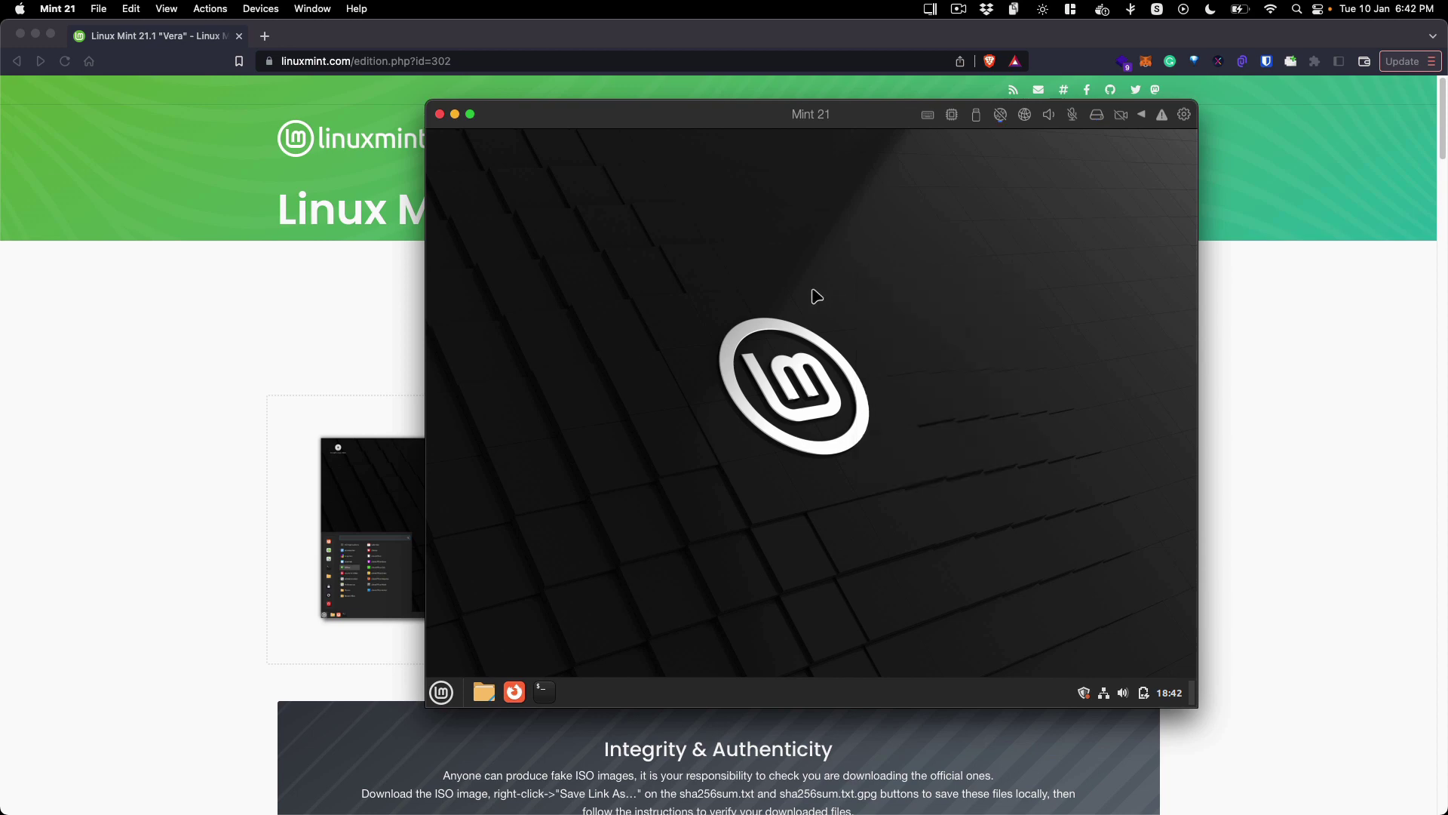